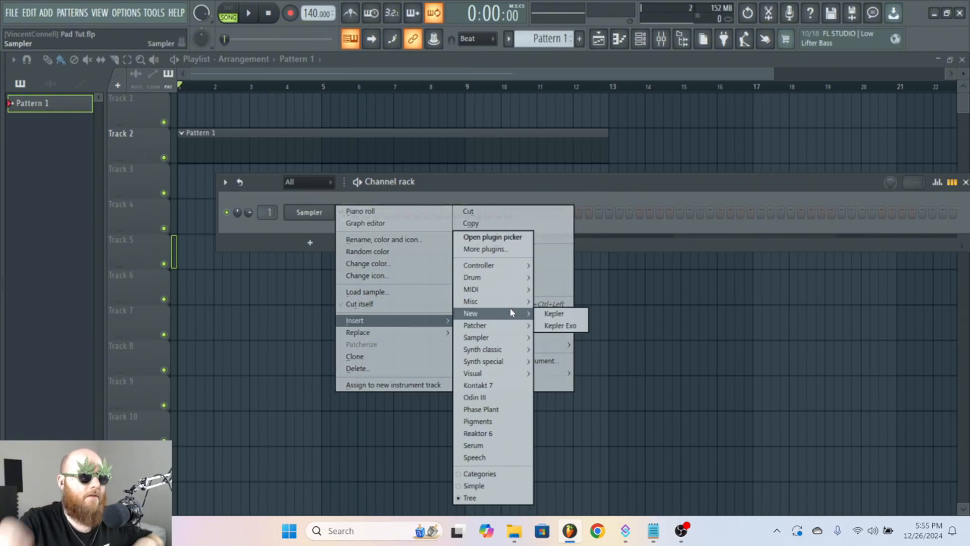
Step: Insert a Harmor synth channel into the project and load its Default preset
mouse_move(504, 374)
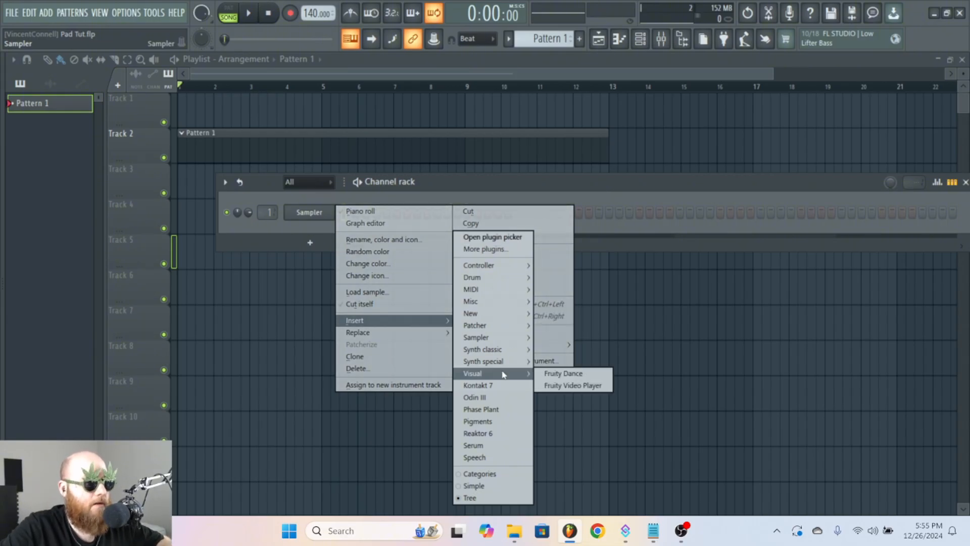
left_click(555, 386)
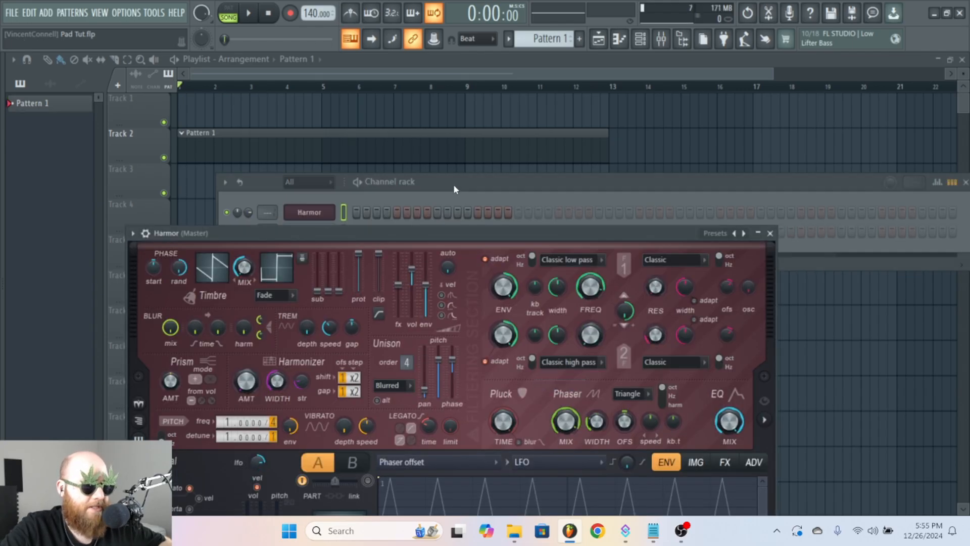
left_click_drag(398, 232, 447, 99)
left_click(267, 125)
mouse_move(313, 158)
left_click(432, 158)
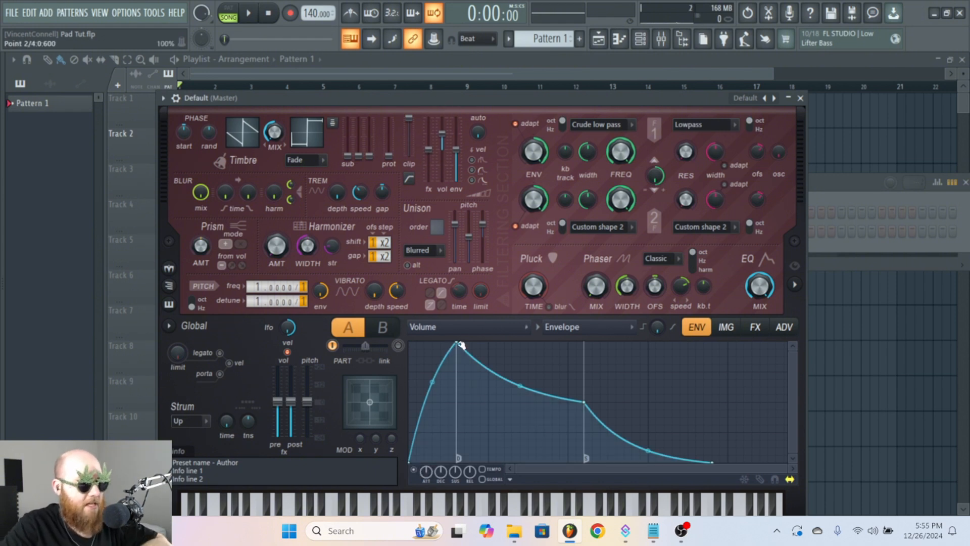
Step: Reshape Harmor's volume envelope with a slow curved attack, sustain at full level and a longer release
left_click_drag(457, 344, 459, 348)
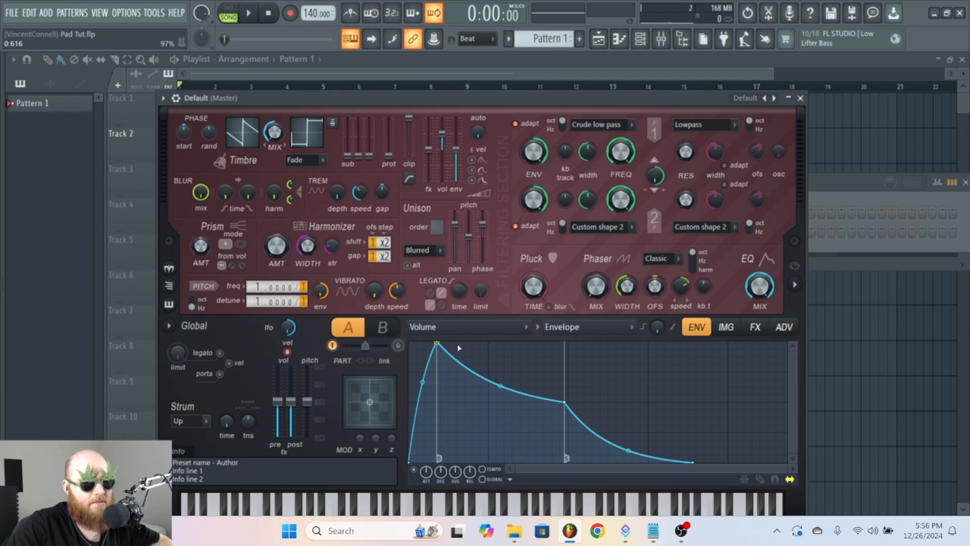
left_click_drag(451, 331, 456, 328)
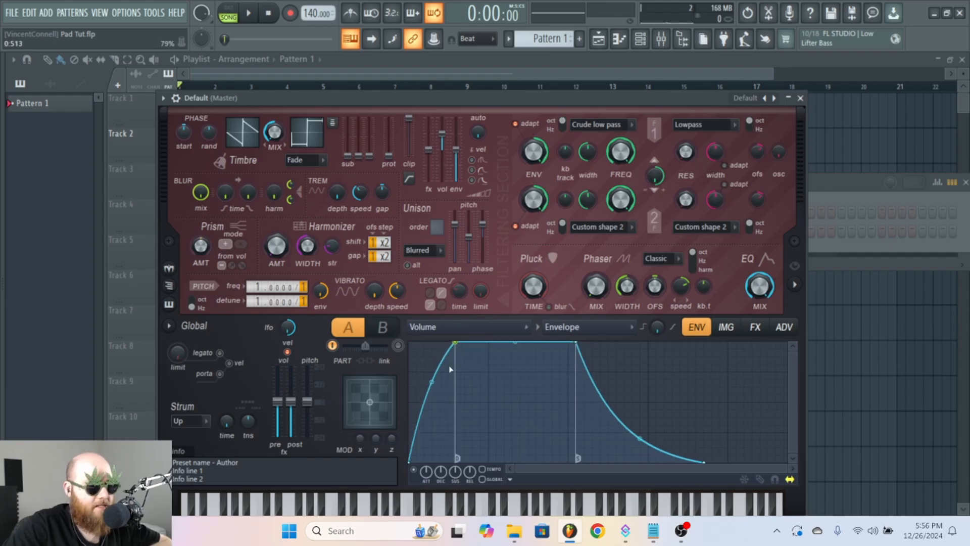
left_click_drag(431, 383, 432, 405)
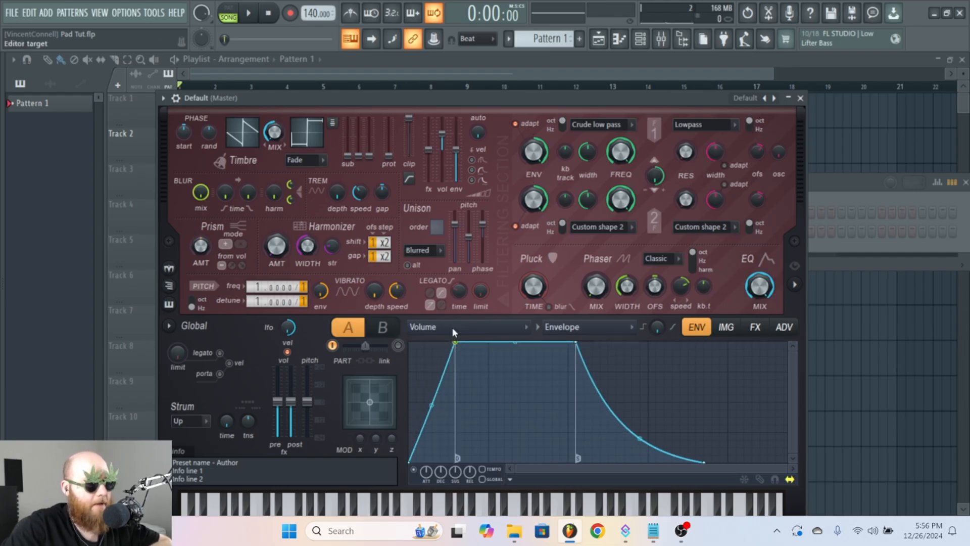
left_click_drag(454, 332, 499, 330)
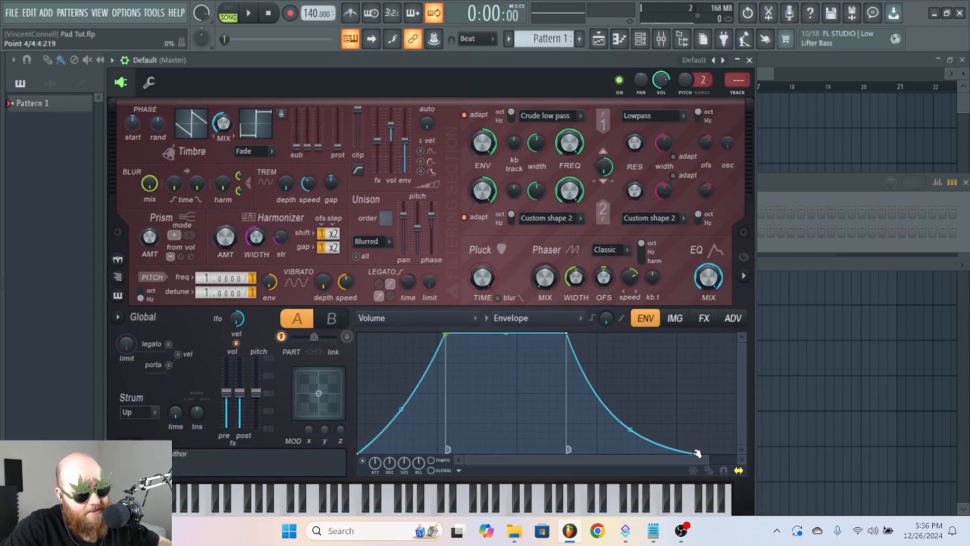
left_click_drag(695, 453, 703, 453)
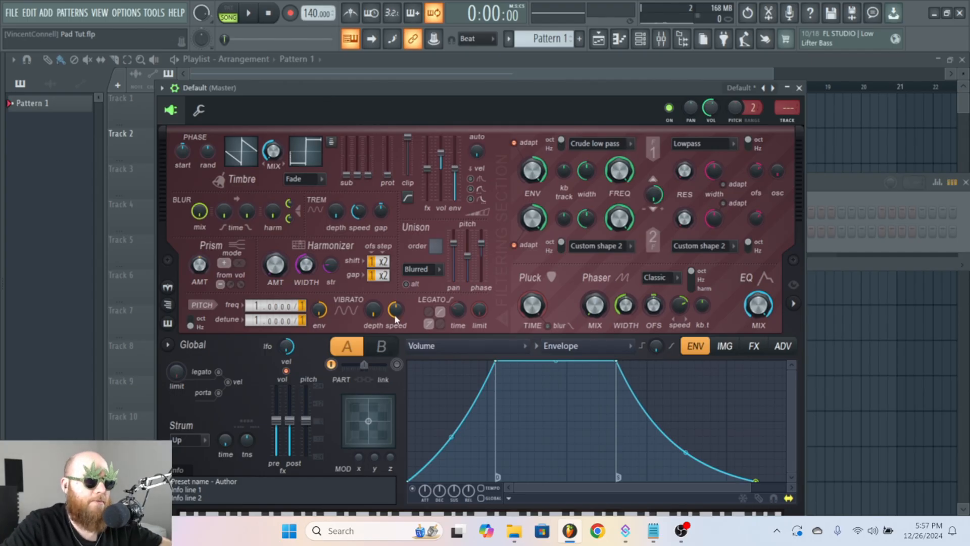
Step: Set Harmor's unison order to 9 and raise the unison pan and phase
left_click_drag(436, 248, 436, 225)
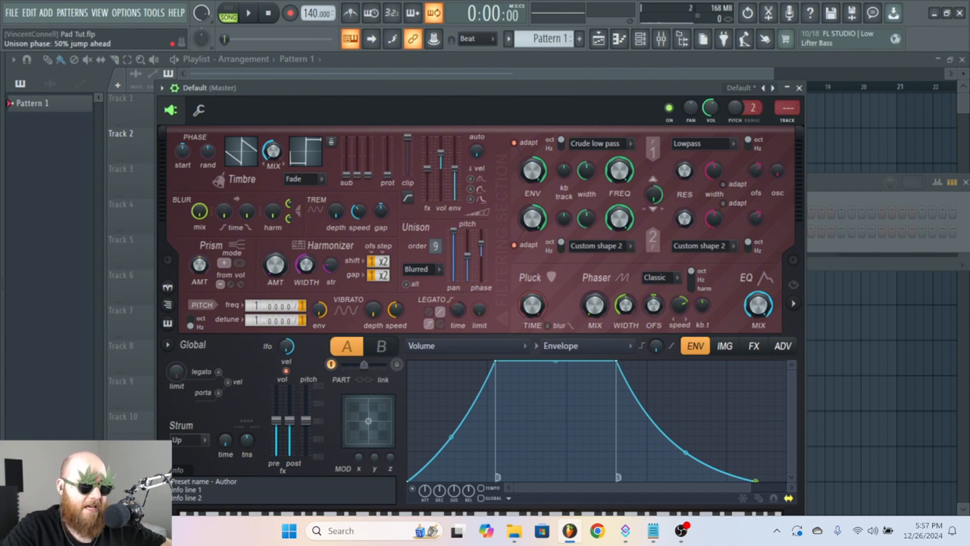
left_click_drag(481, 234, 483, 231)
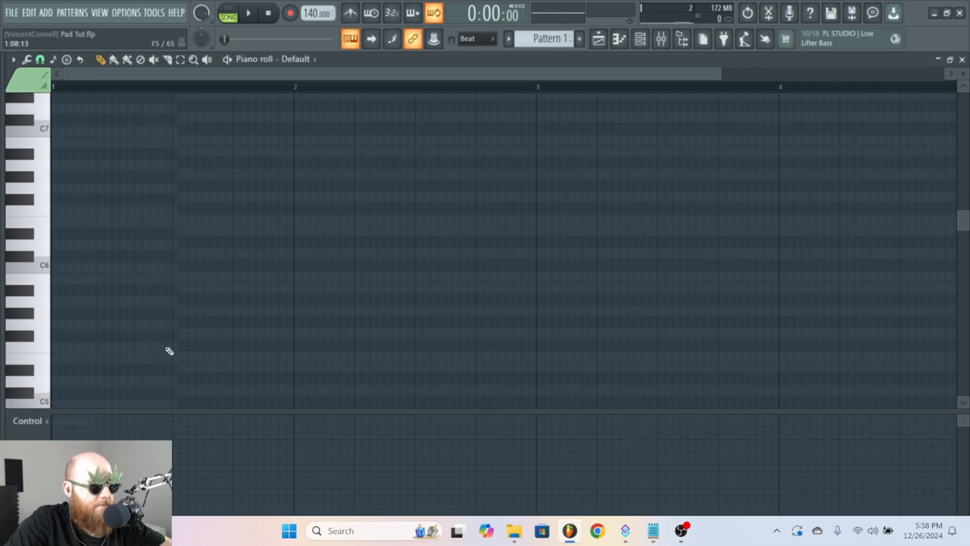
Step: Draw four-bar notes in the piano roll, with E4 and B4 from bar 1 and C4 and B4 from bar 5
scroll(170, 344, "down", 4)
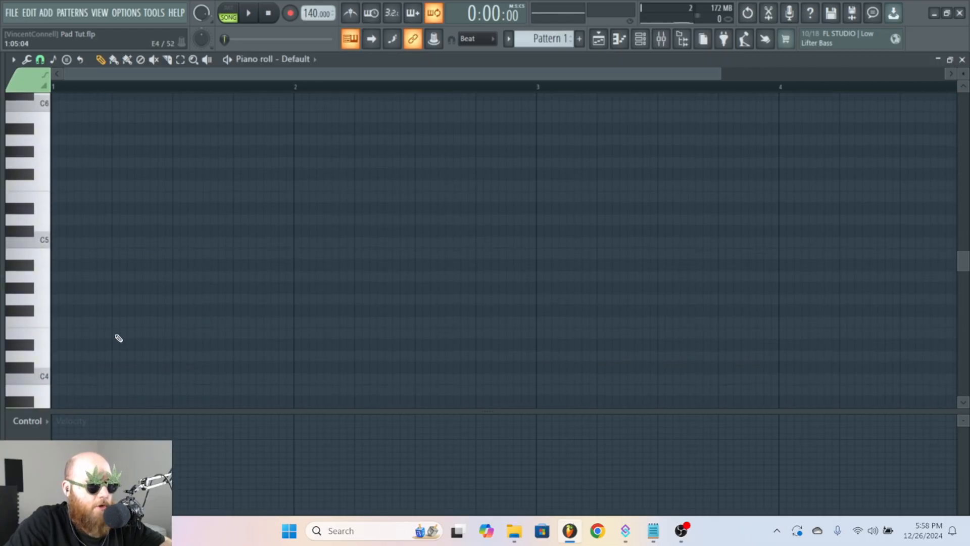
left_click(76, 335)
left_click_drag(80, 333, 778, 331)
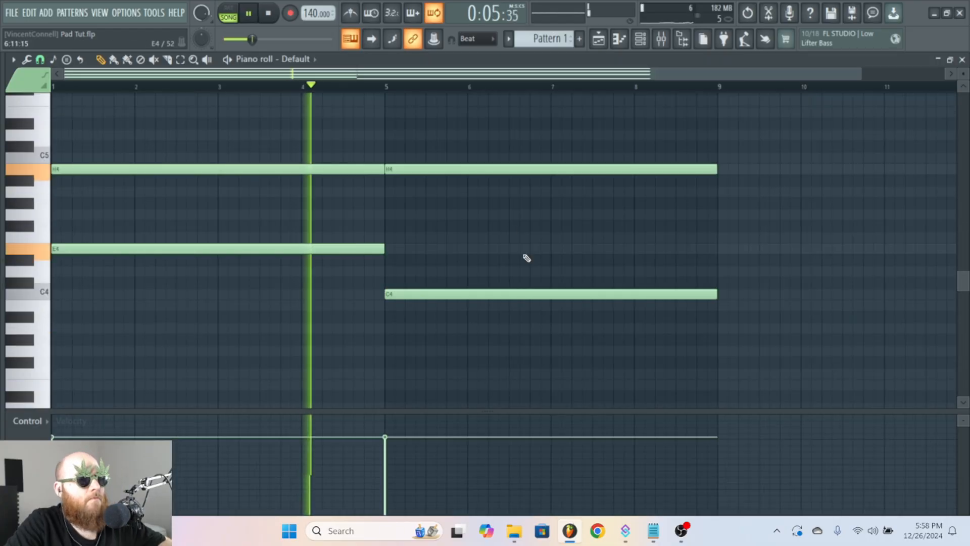
left_click(513, 226)
right_click(537, 231)
scroll(606, 248, "up", 3)
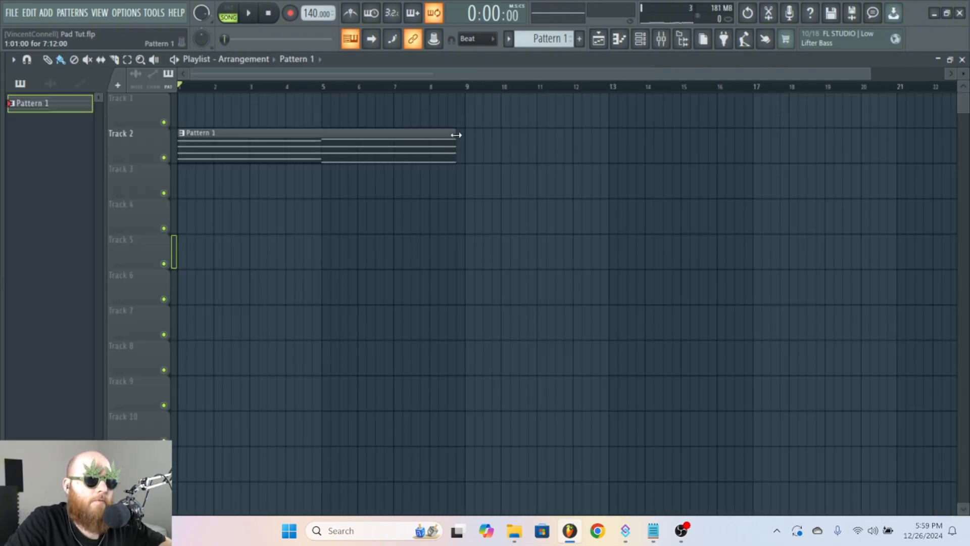
Step: Extend the Pattern 1 clip on Track 2 to eight bars and remove the stray copy on Track 3
left_click(538, 170)
right_click(539, 170)
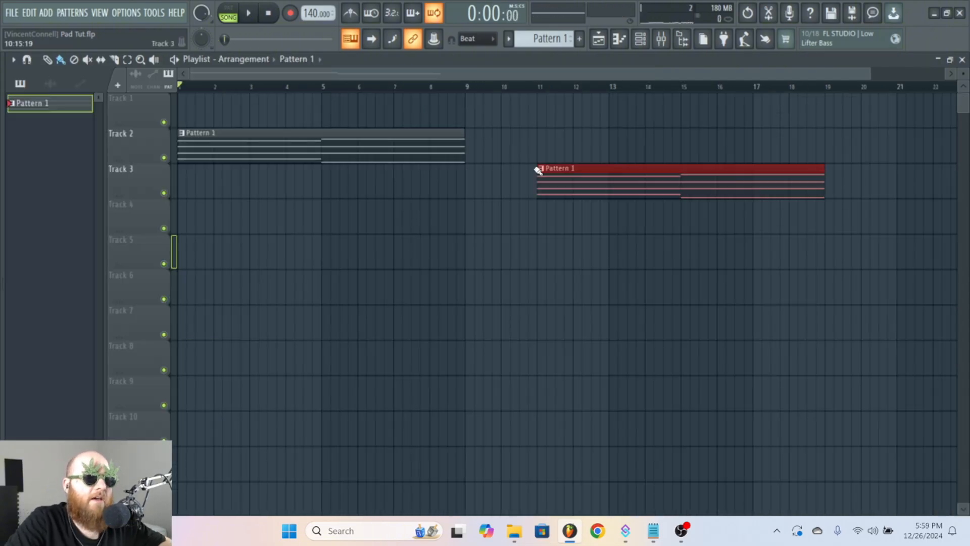
Step: Route the Harmor channel to mixer track 2
left_click(659, 40)
left_click(305, 195)
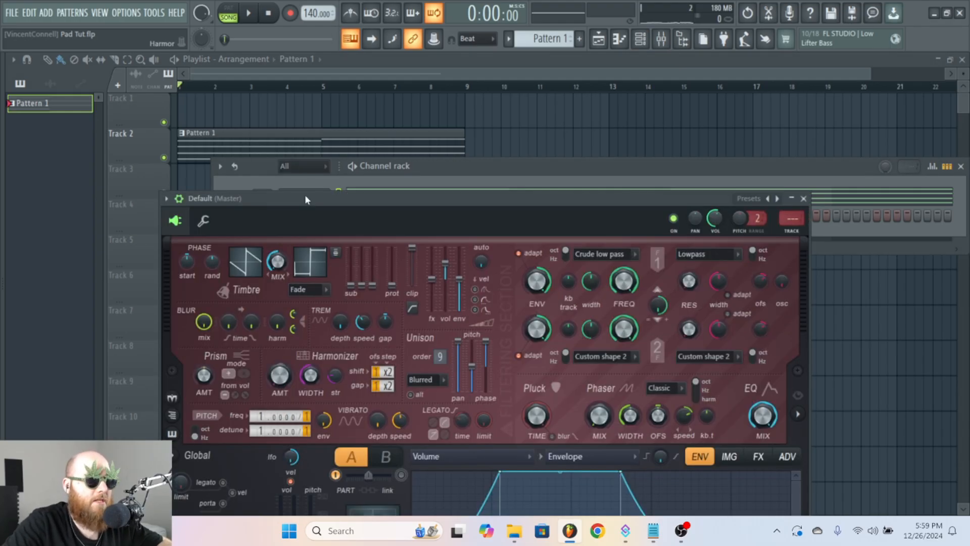
key("ctrl+l")
key("F9")
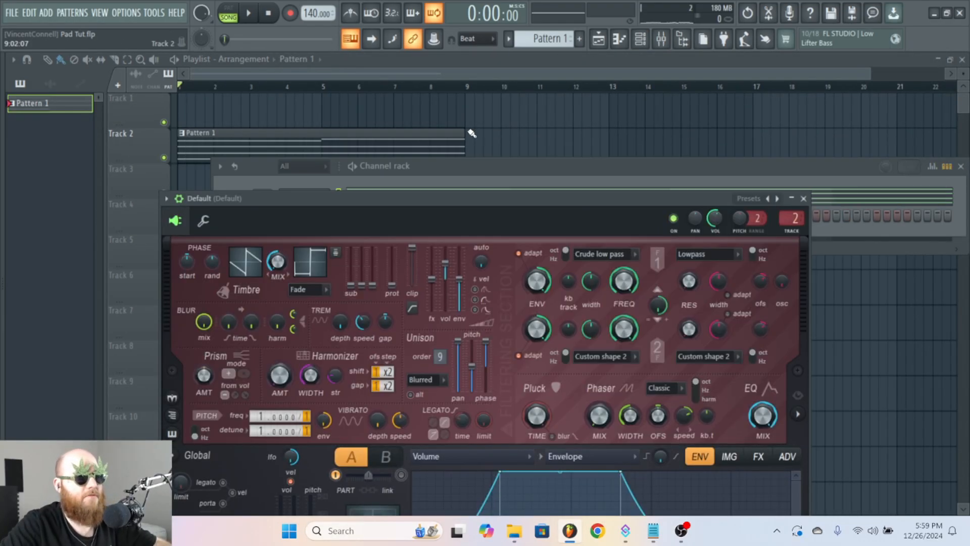
Step: Reopen Harmor and lower the filter 1 frequency while the pattern plays
left_click(803, 199)
left_click(317, 200)
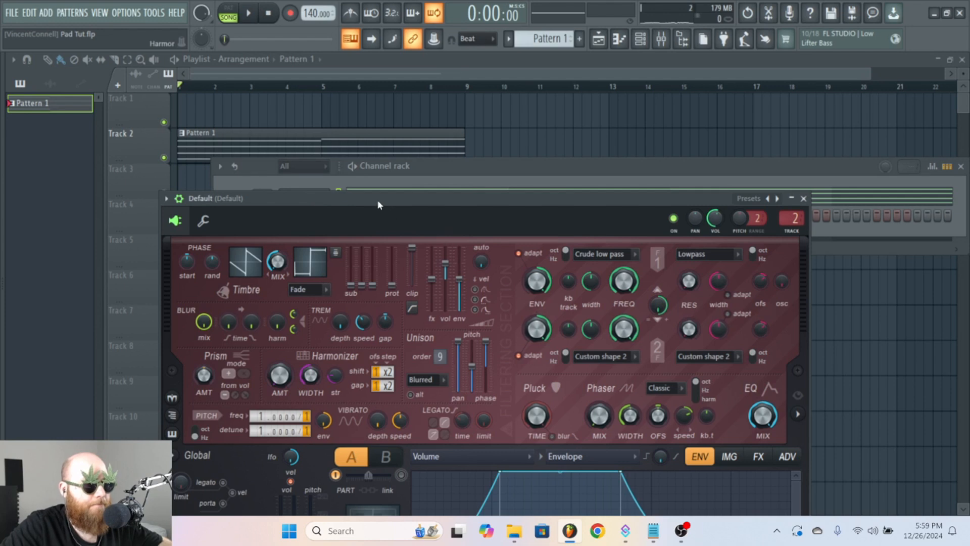
left_click_drag(380, 205, 359, 132)
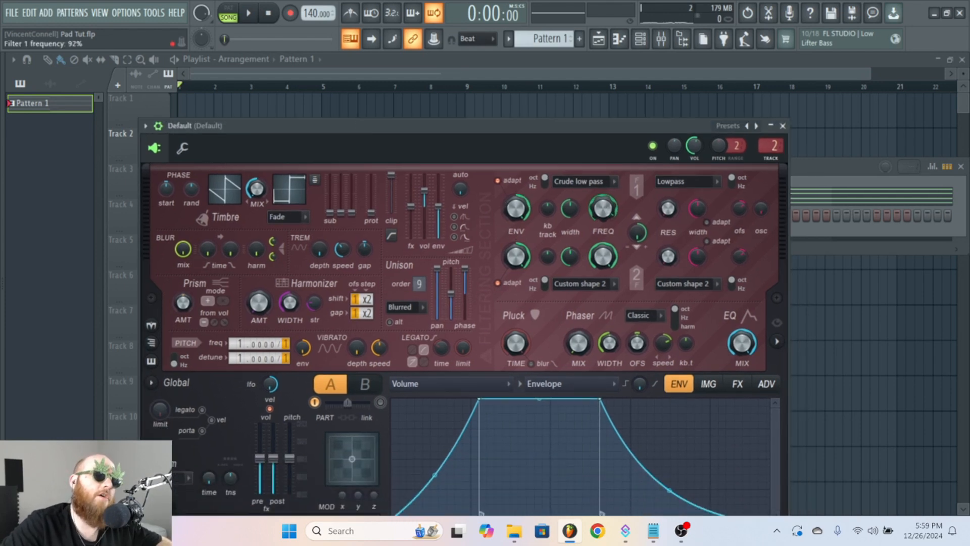
left_click_drag(593, 124, 571, 104)
key("space")
mouse_move(581, 187)
left_mouse_down()
mouse_move(581, 236)
mouse_move(585, 196)
left_mouse_up()
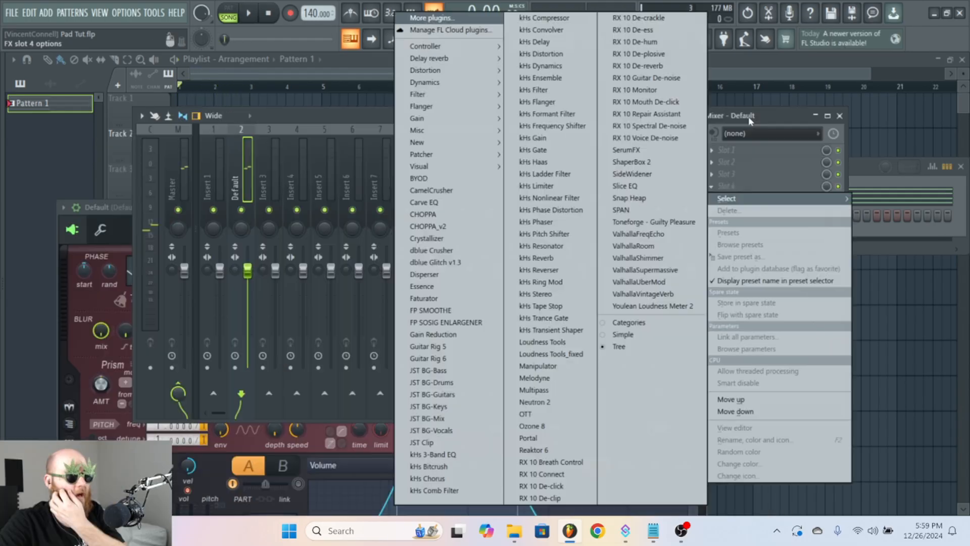
Step: Load Vintage Chorus into effect slot 4 of mixer track 2 and audition the pattern through it
left_click(744, 123)
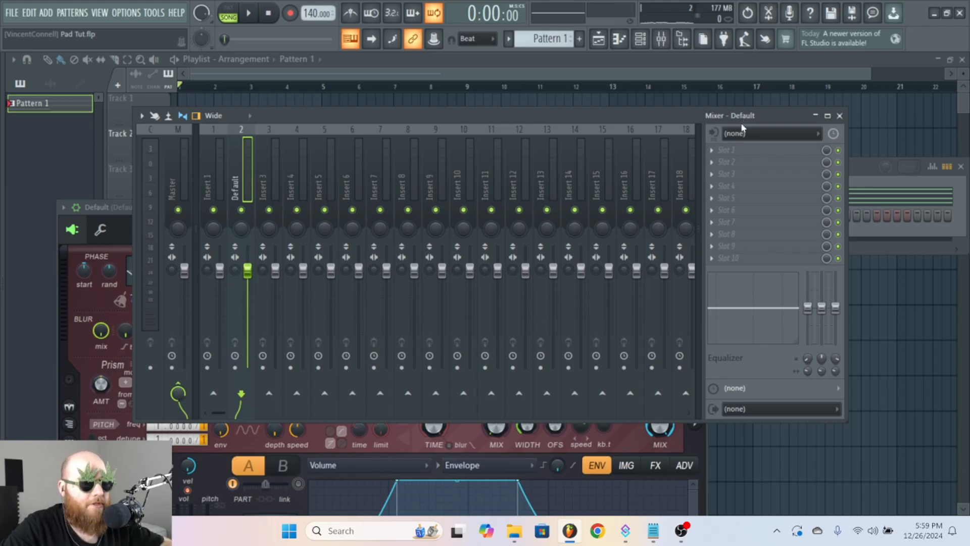
left_click(726, 186)
mouse_move(421, 107)
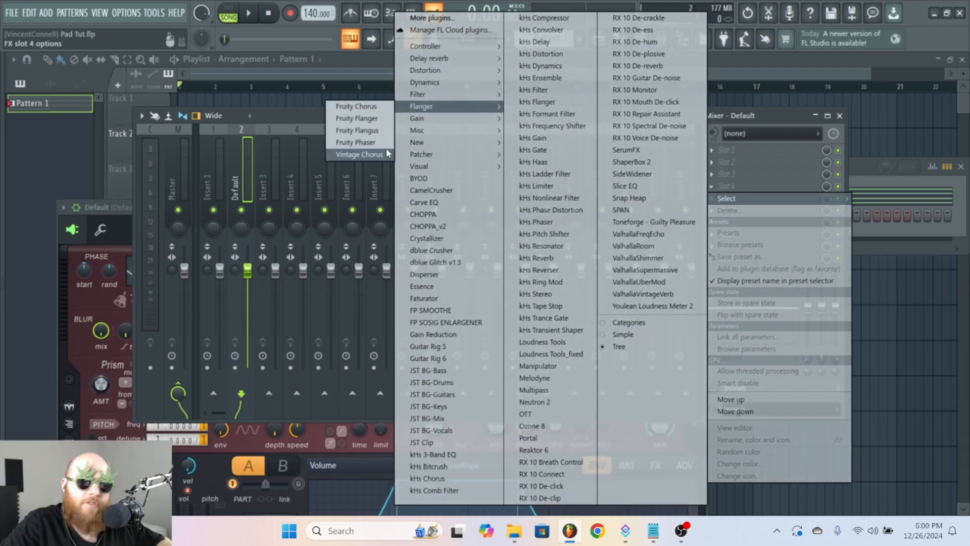
left_click(386, 153)
left_click_drag(218, 136, 390, 136)
left_click_drag(487, 135, 493, 135)
key("space")
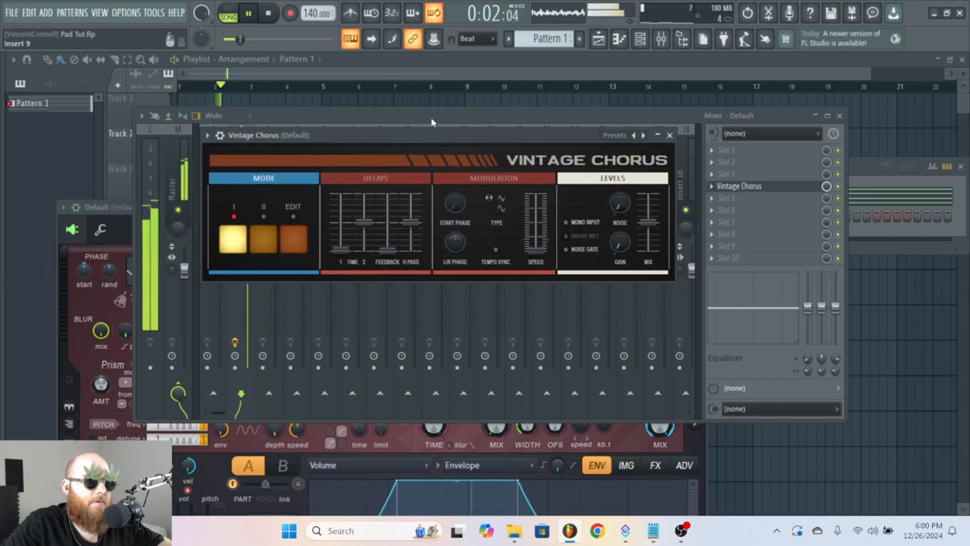
key("space")
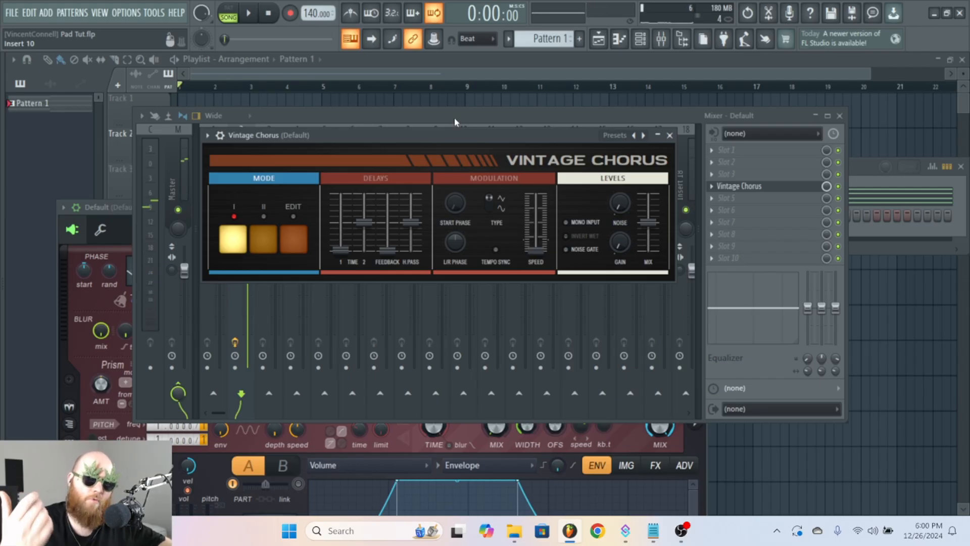
Step: Enable Vintage Chorus mode II alongside mode I, toggling mode I to compare the sound during playback
left_click(264, 243)
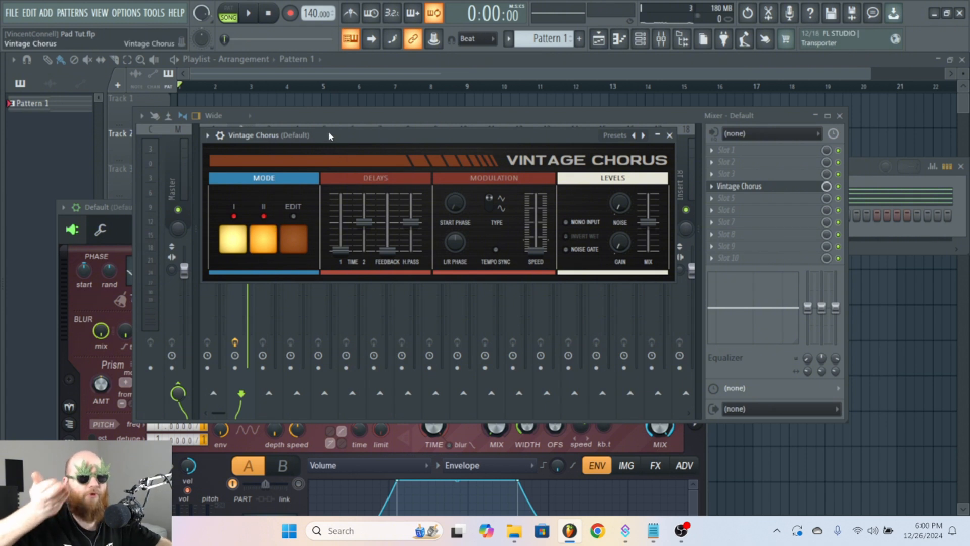
key("space")
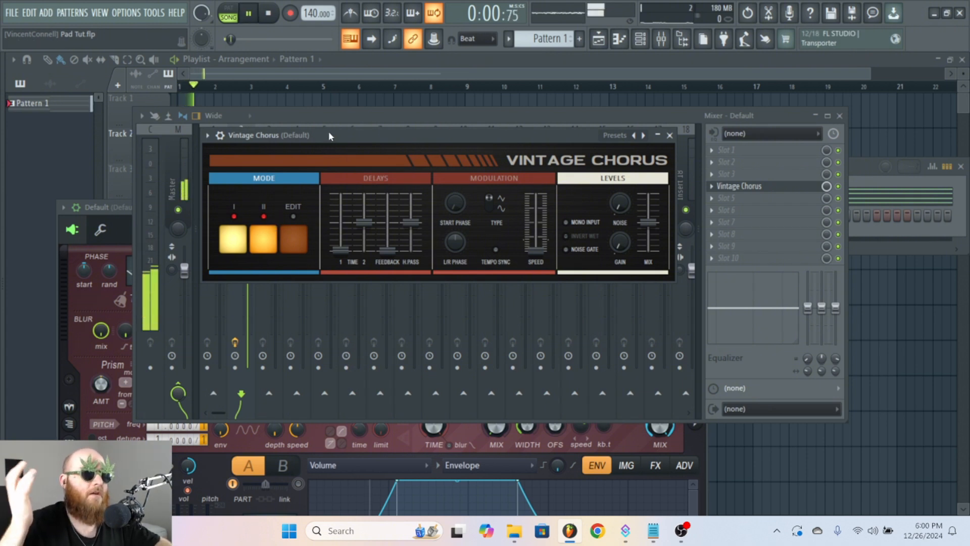
key("space")
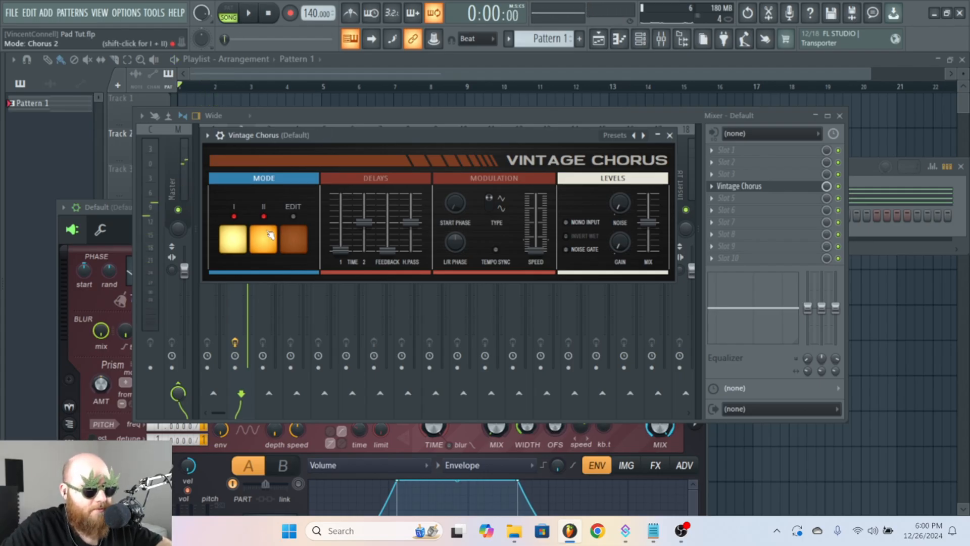
left_click(233, 237)
key("space")
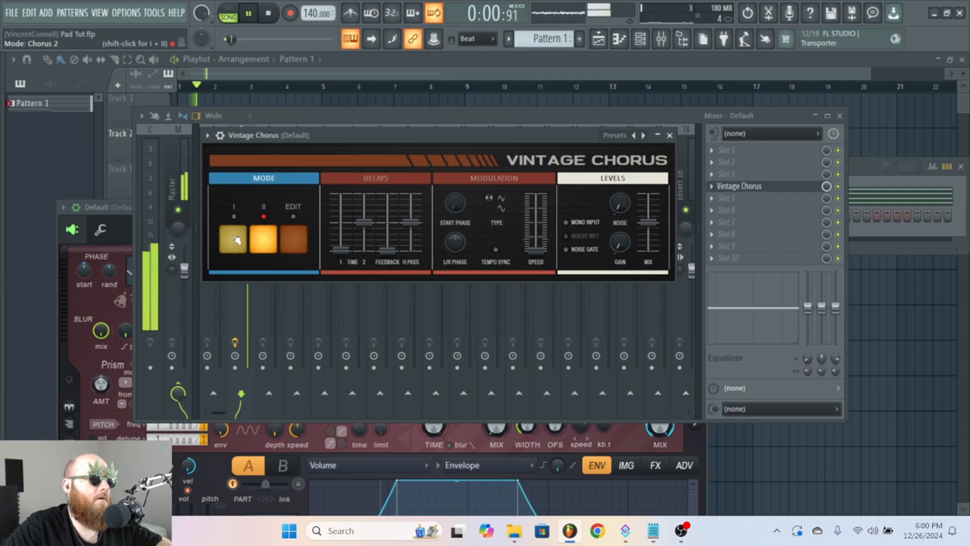
left_click(234, 239)
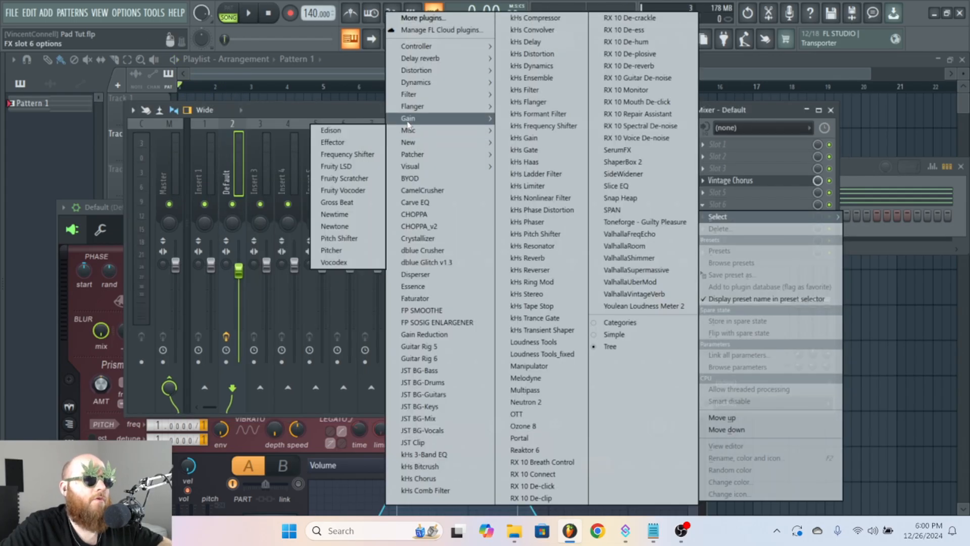
Step: Load Fruity Stereo Enhancer into effect slot 6 of mixer track 2 and widen its stereo separation
mouse_move(409, 122)
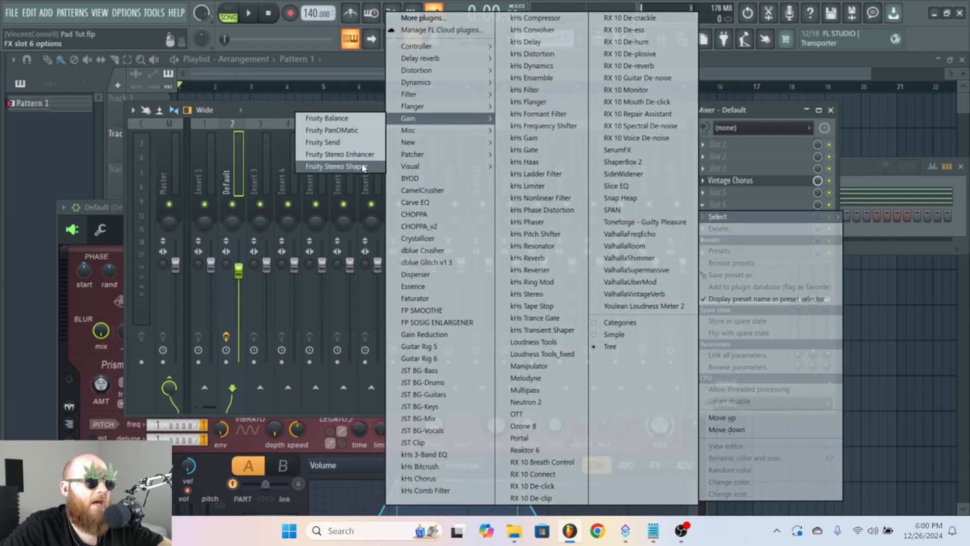
left_click(340, 154)
left_click_drag(219, 168, 383, 128)
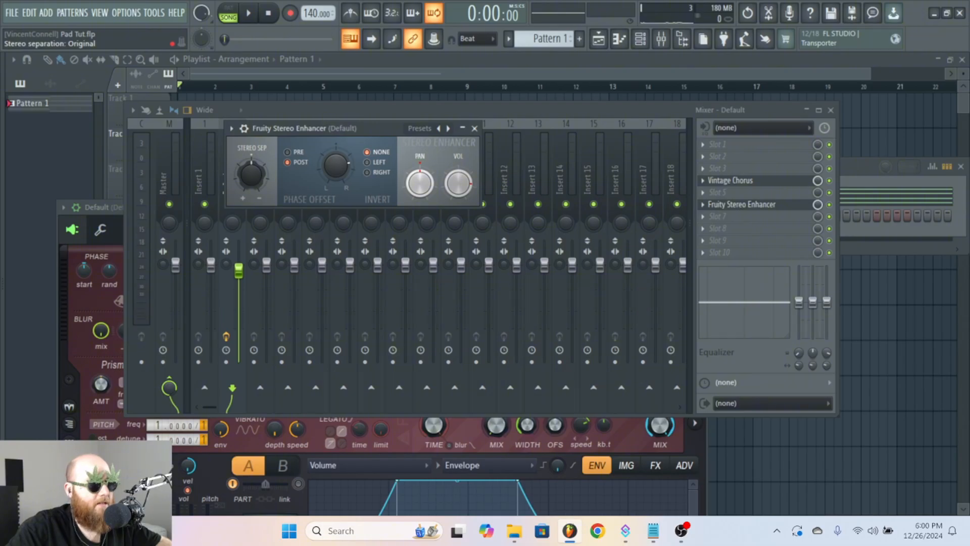
left_click_drag(250, 171, 251, 178)
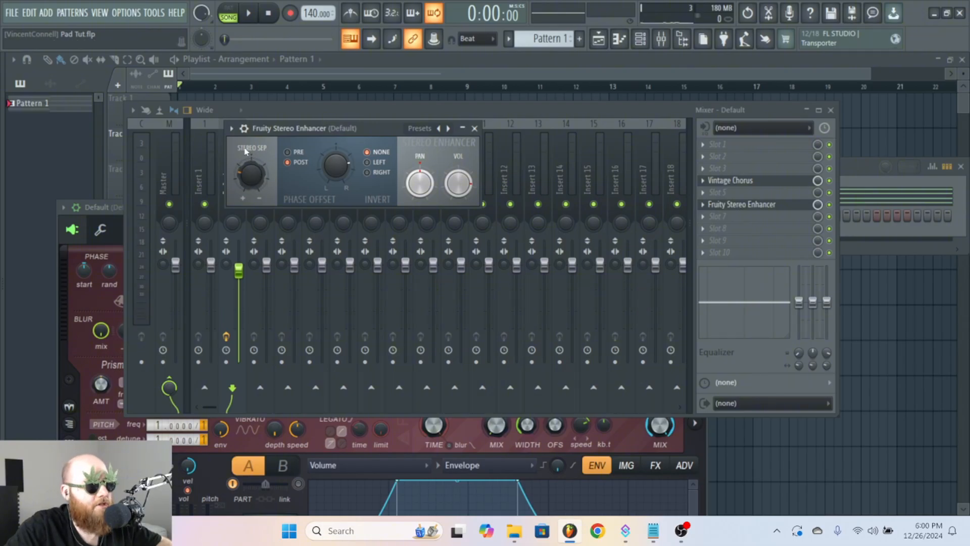
Step: Play the widened pad and check its level on the Master track
key("space")
left_click(174, 155)
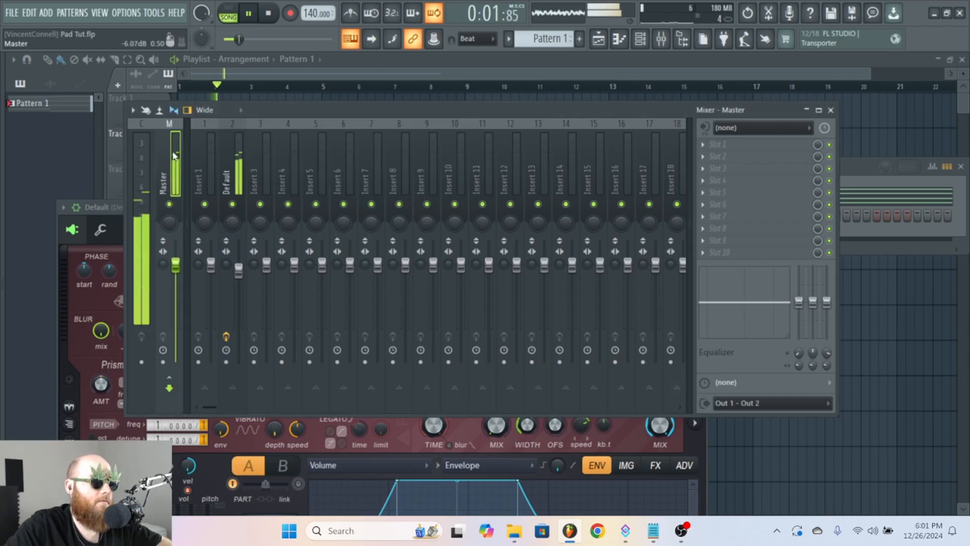
key("space")
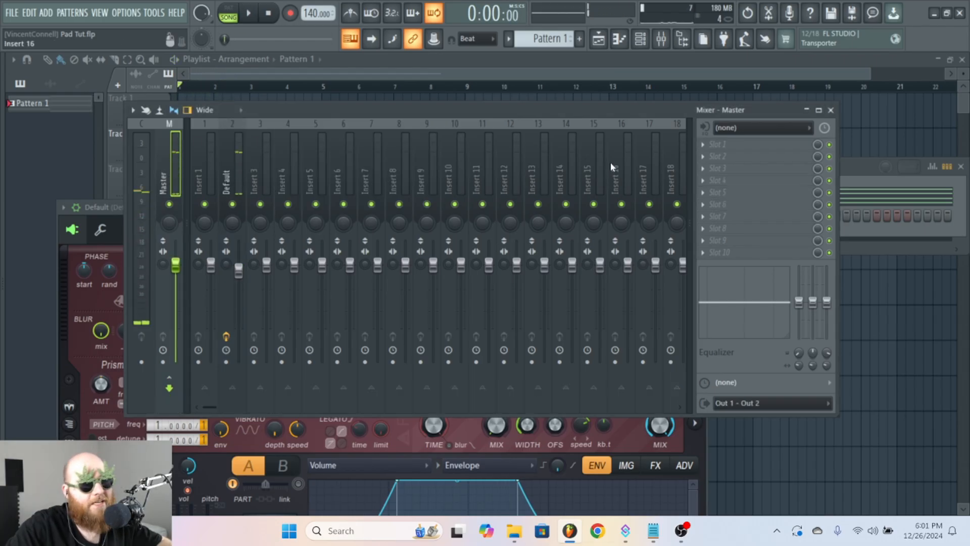
Step: Move Fruity Stereo Enhancer to effect slot 5 on mixer track 2
left_click(233, 167)
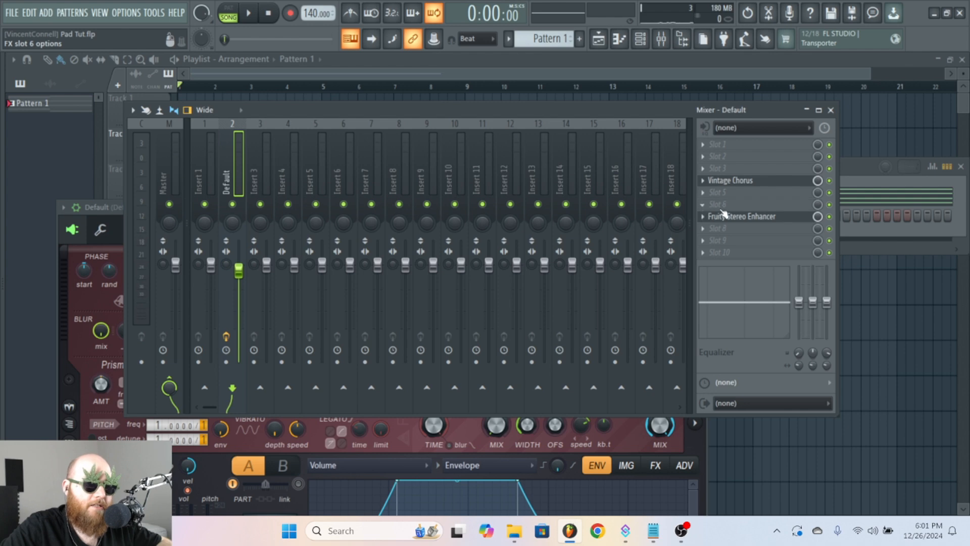
scroll(714, 216, "up", 3)
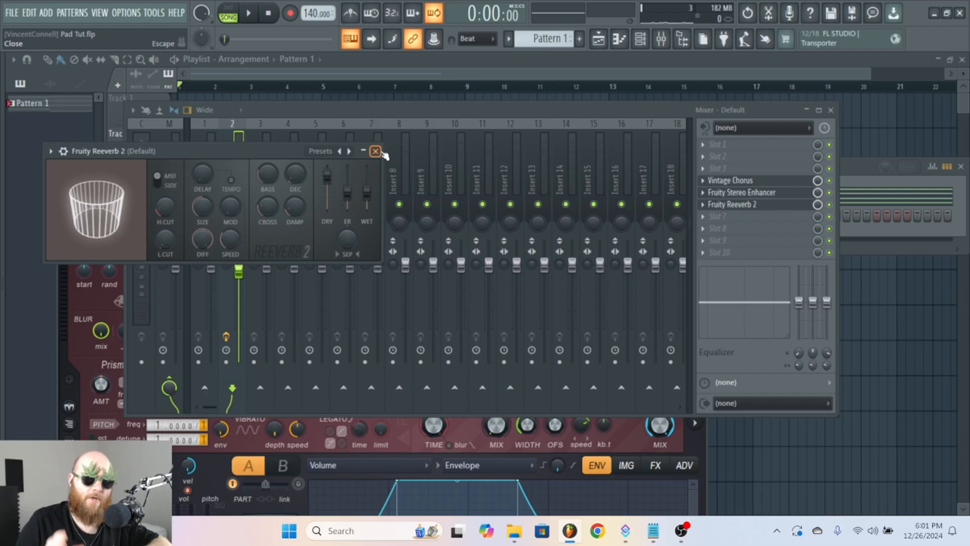
Step: Set Fruity Reeverb 2's wet level to 96%, raise its decay, room size, high cut and low cut, and play the pad
left_click_drag(367, 192, 368, 180)
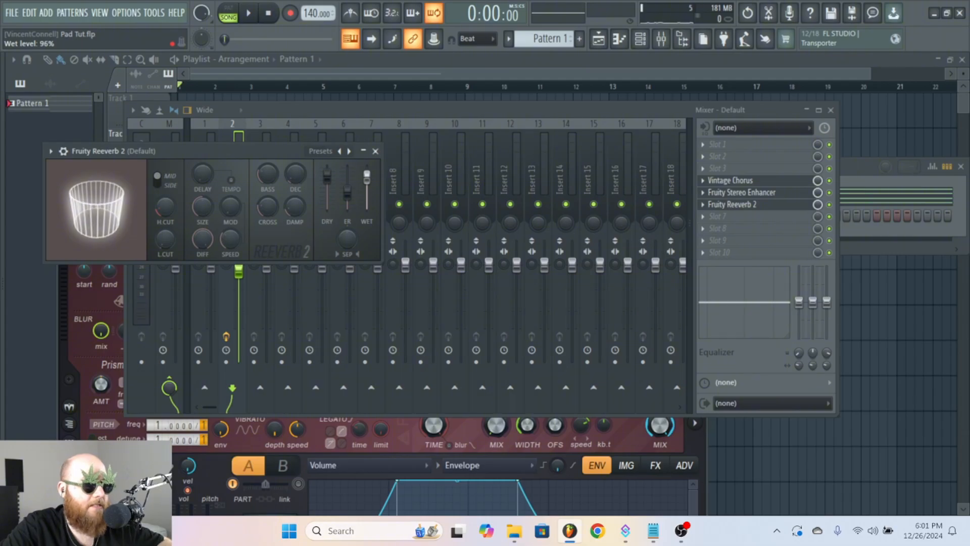
left_click_drag(295, 174, 295, 157)
left_click_drag(202, 207, 165, 172)
left_click_drag(221, 159, 350, 182)
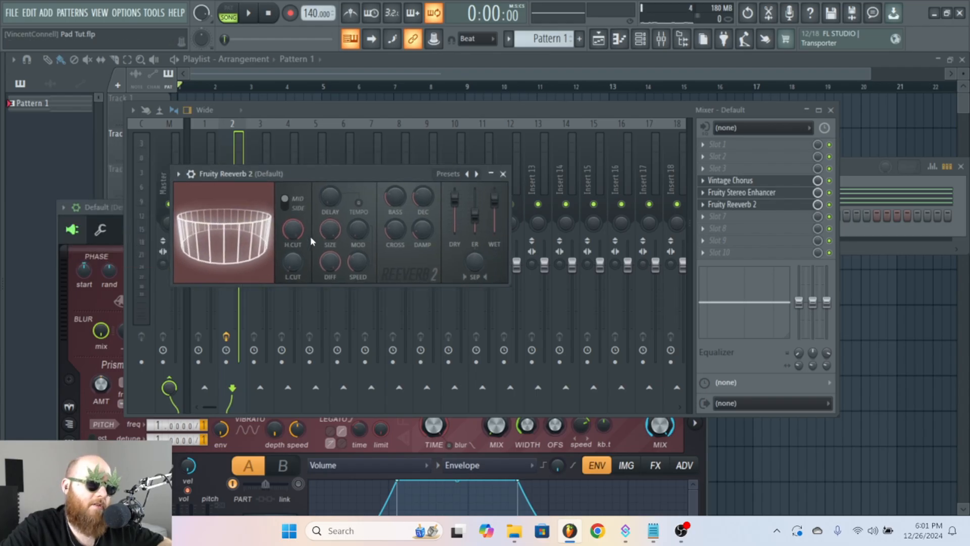
left_click_drag(286, 262, 286, 249)
key("space")
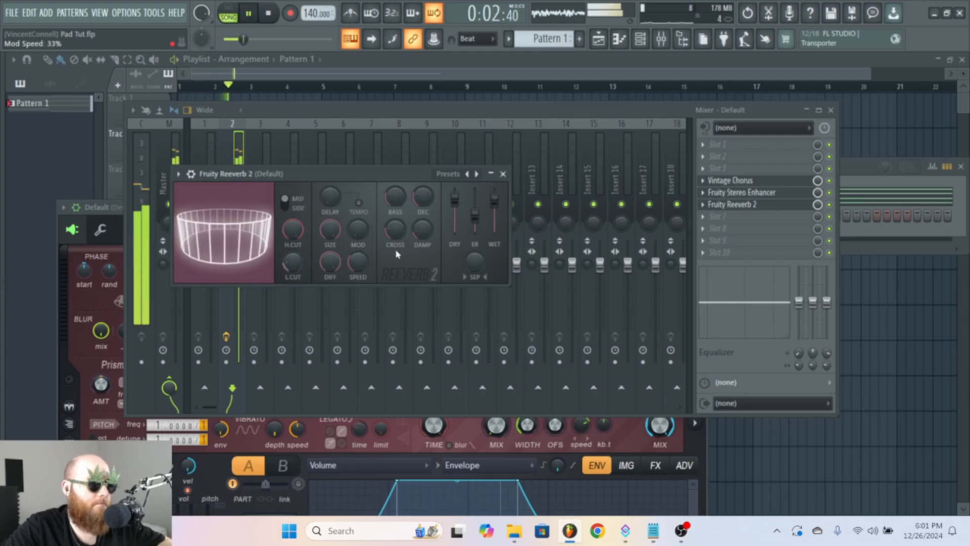
key("space")
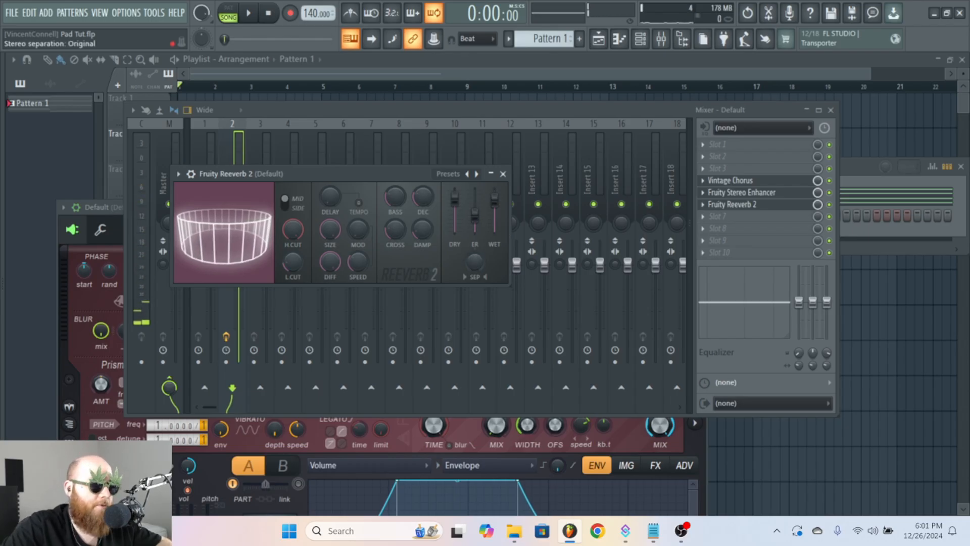
Step: Adjust the reverb's stereo separation and lower mixer track 2's volume to 82% (-4.2 dB) while the pad plays
left_click_drag(474, 261, 473, 253)
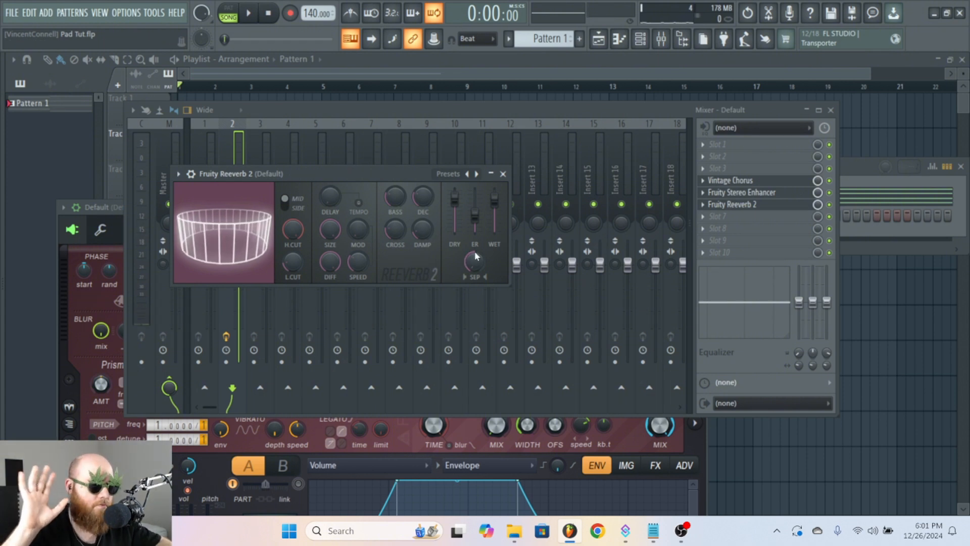
key("space")
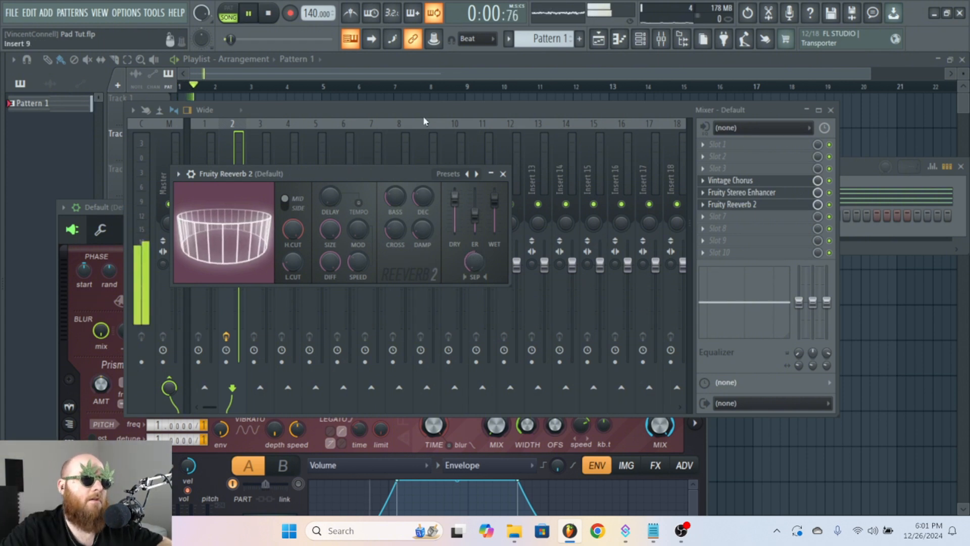
left_click(244, 154)
left_click_drag(238, 265, 239, 280)
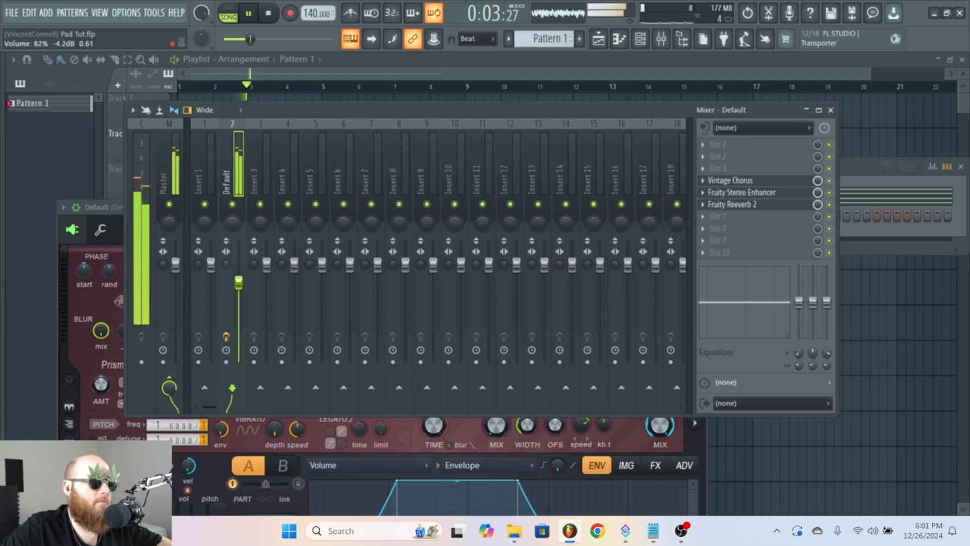
key("space")
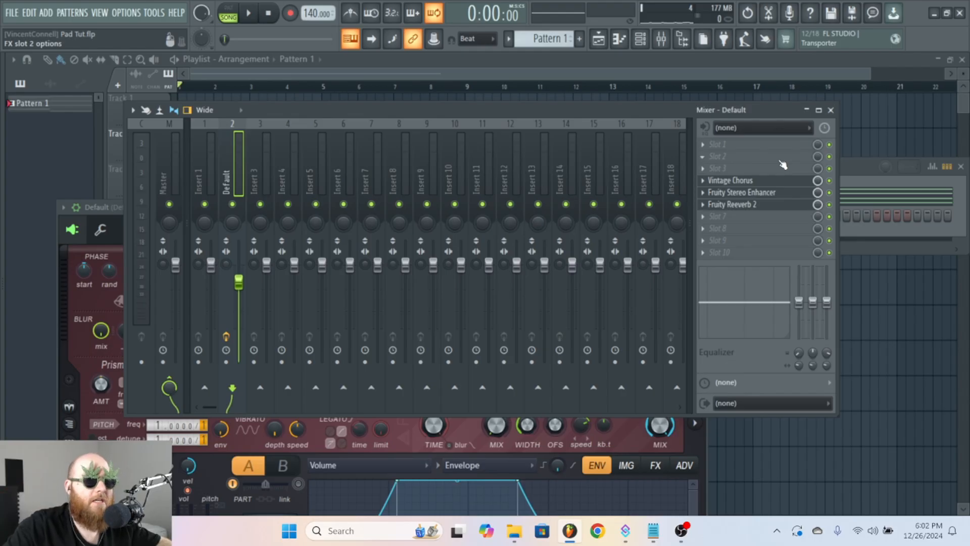
Step: Load Fruity Parametric EQ 2 into slot 3 of mixer track 2 and cut the low mids and mids with bands 4 and 5
left_click(765, 170)
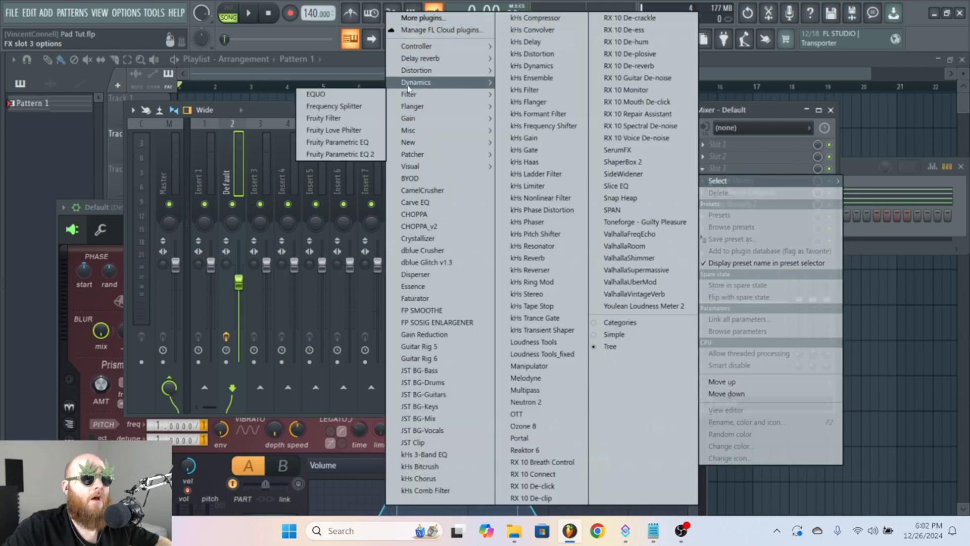
left_click(354, 154)
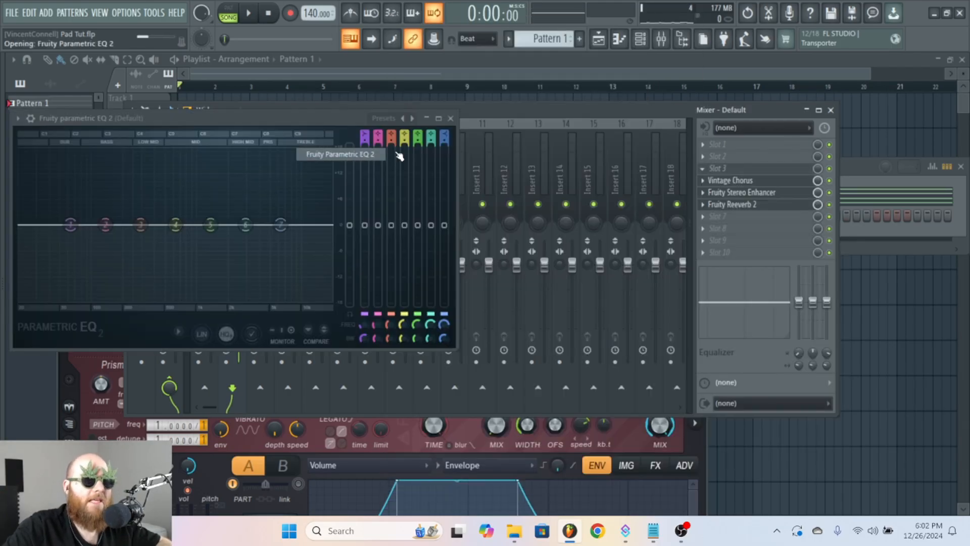
left_click_drag(243, 119, 324, 115)
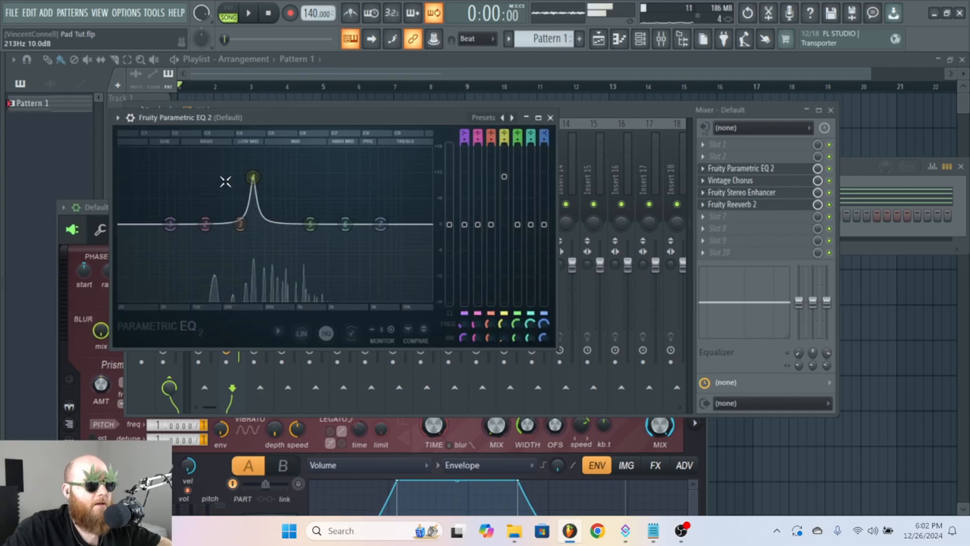
left_click_drag(253, 177, 235, 251)
key("space")
left_click_drag(310, 224, 298, 254)
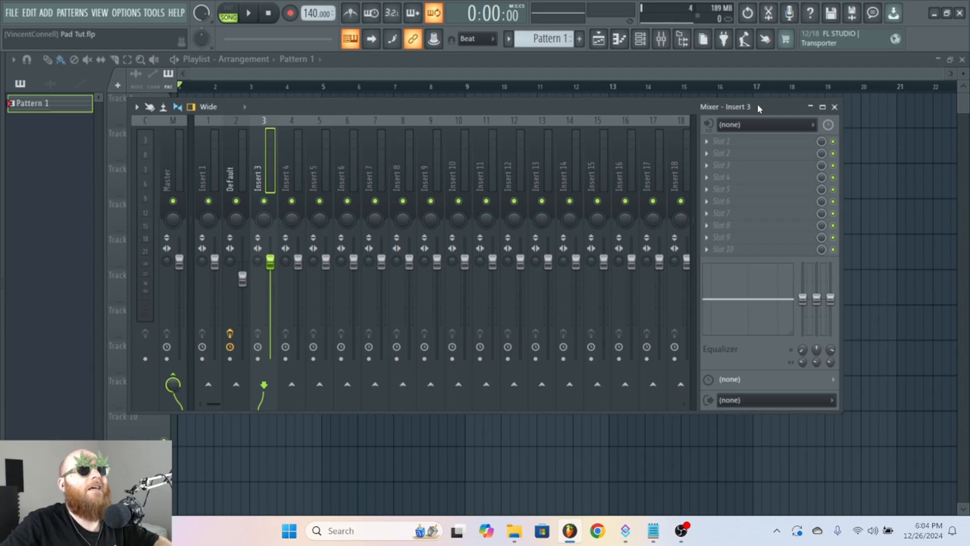
Step: Choose an audio input for mixer track Insert 3 and record a sustained vocal note into the playlist
left_click(755, 124)
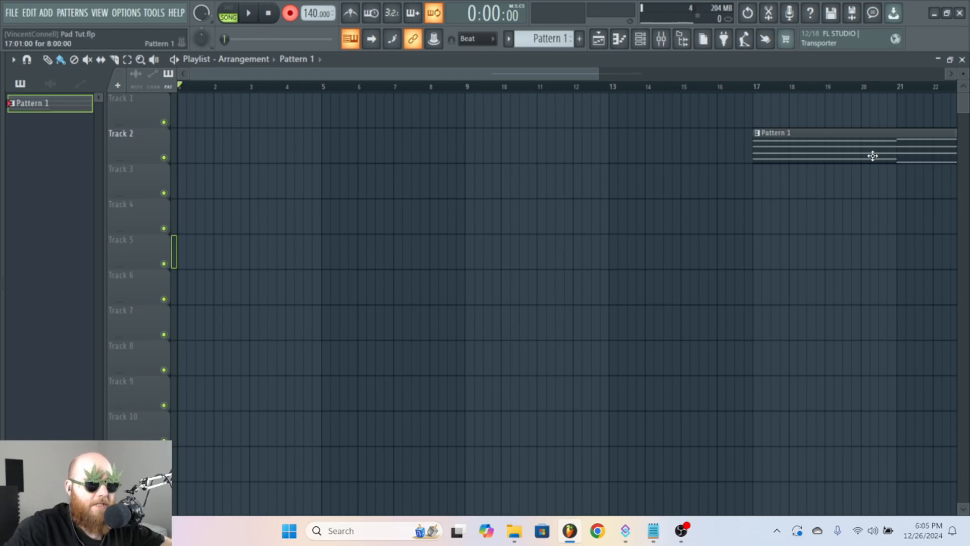
key("space")
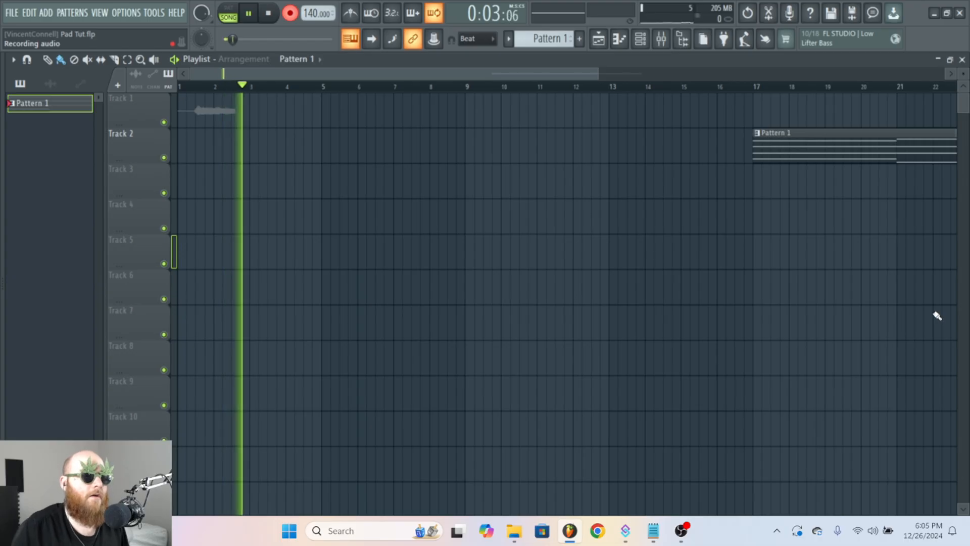
key("space")
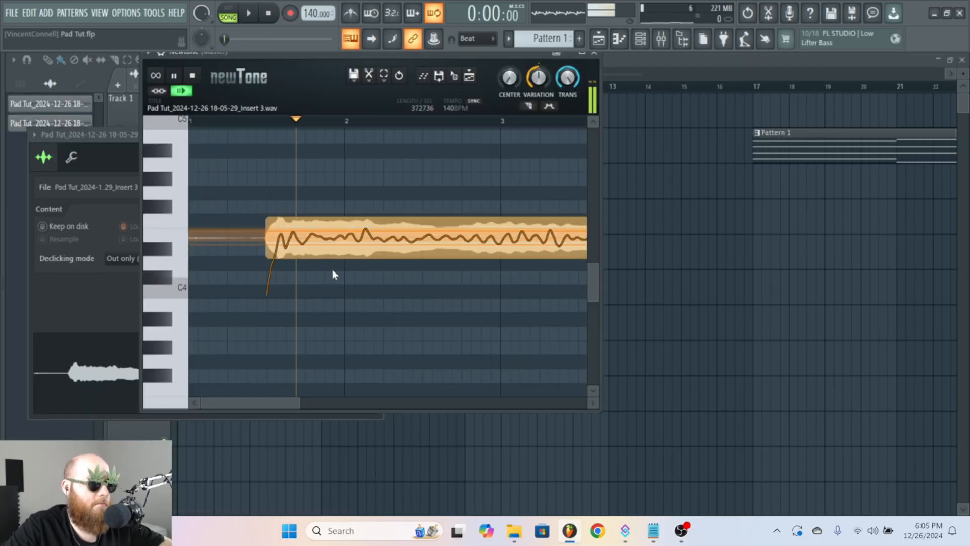
Step: Raise the pitch centering of the recorded vocal in Newtone, set its variation to 13%, and play the result
key("space")
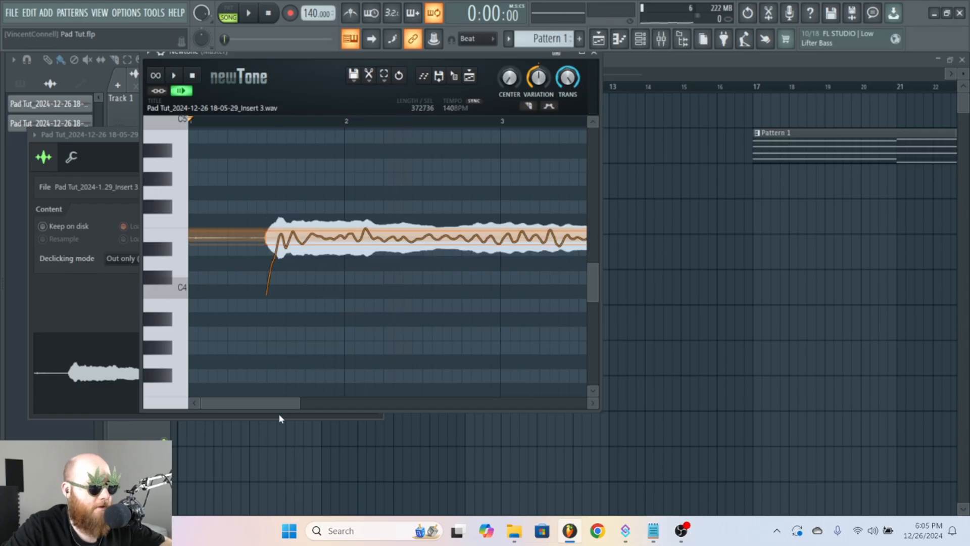
left_click_drag(299, 403, 373, 382)
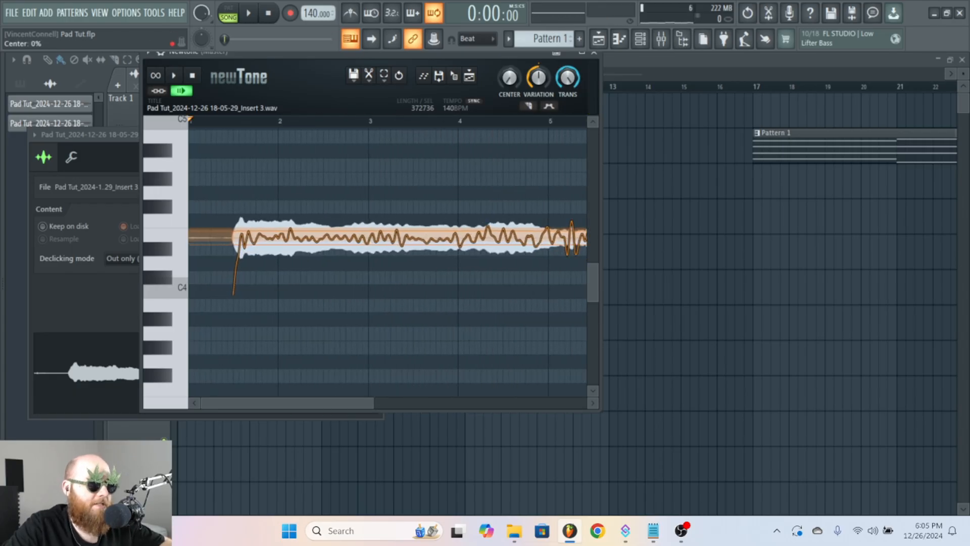
left_click_drag(509, 77, 509, 30)
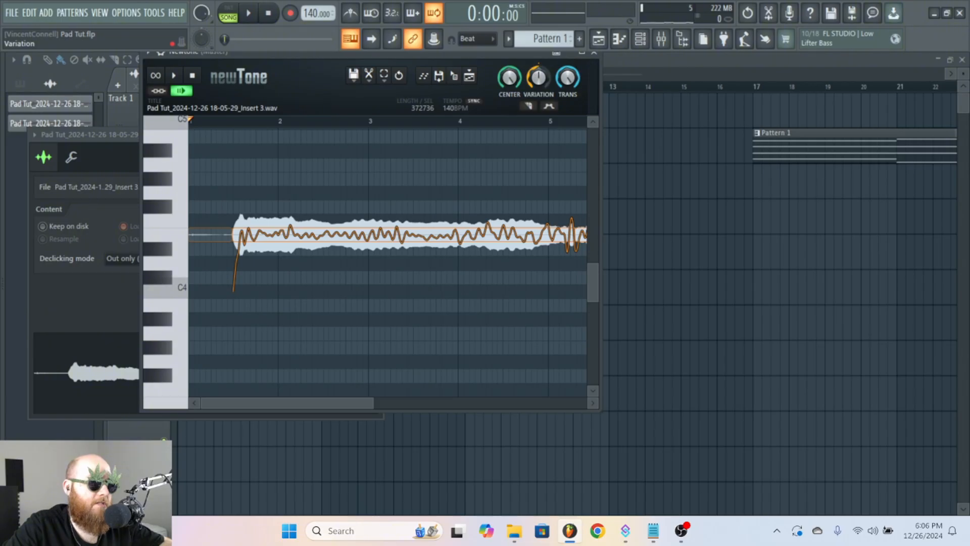
left_click_drag(538, 78, 539, 116)
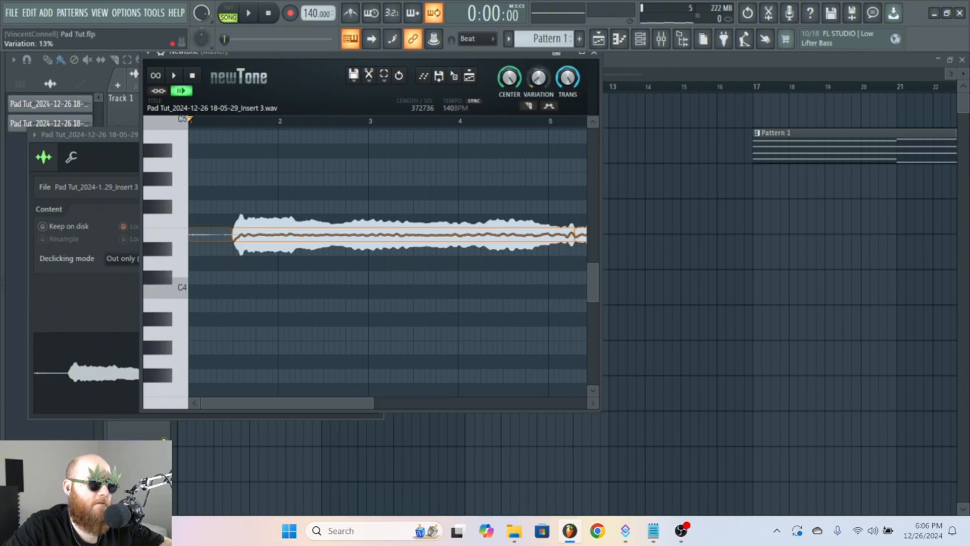
left_click(230, 123)
key("space")
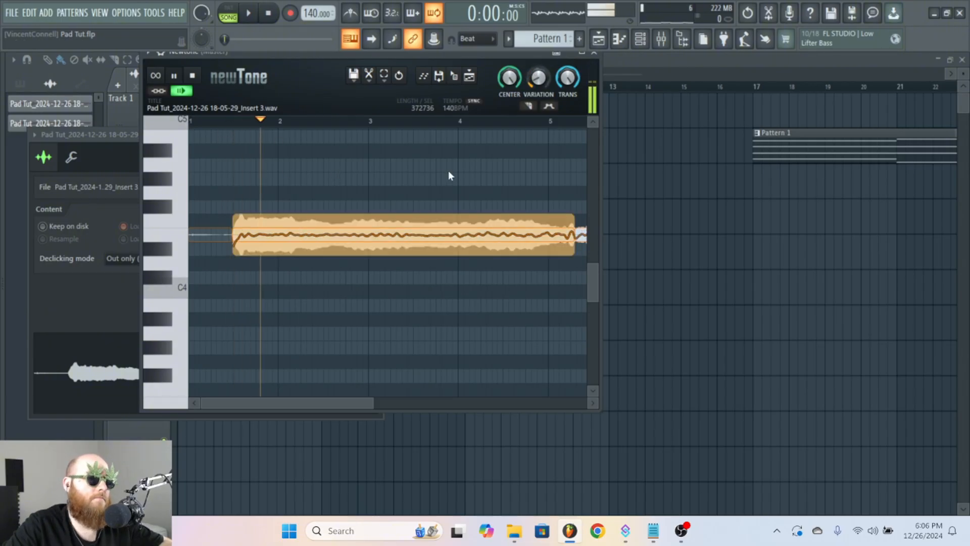
key("space")
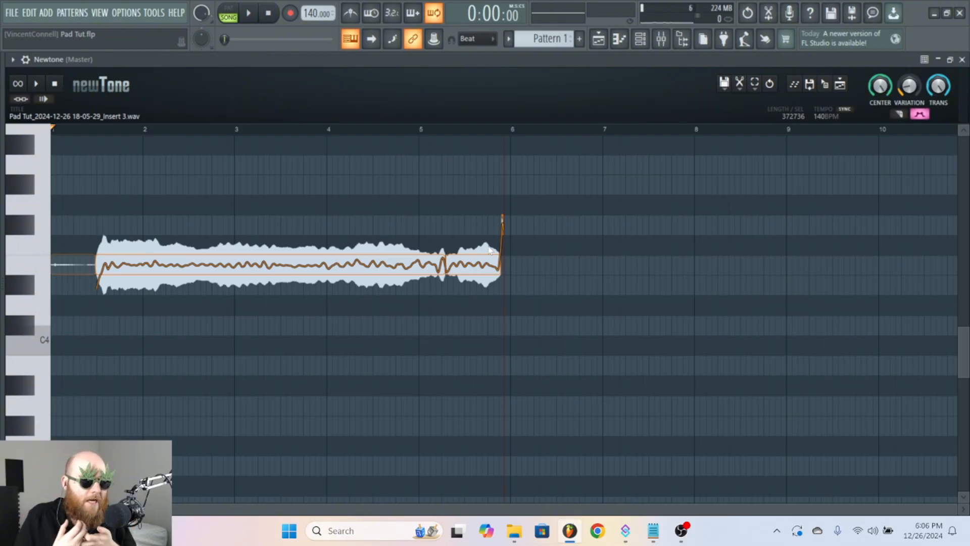
Step: Shift the vocal note's formant upward, listen to it, and stretch the note's end out to bar 7
mouse_move(366, 277)
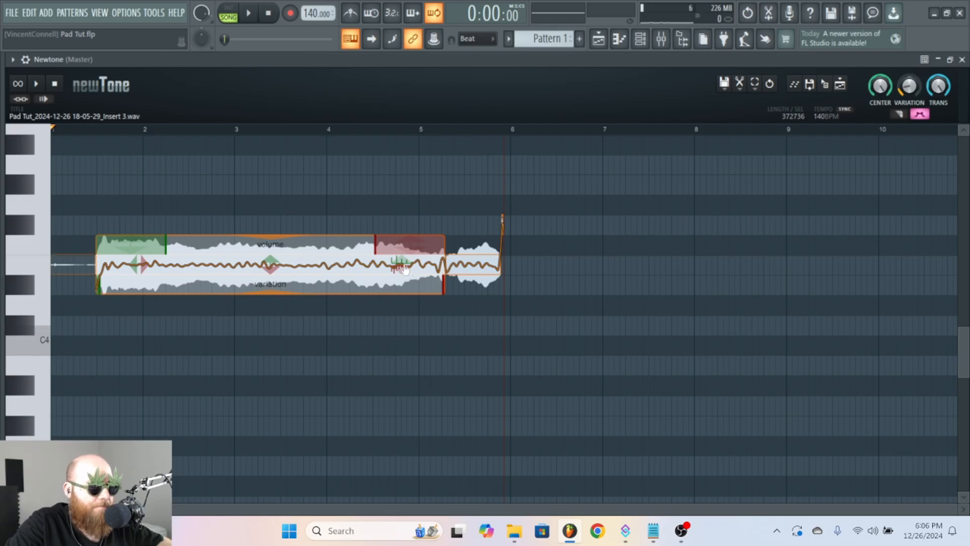
left_click_drag(403, 268, 406, 228)
key("space")
left_click_drag(442, 263, 604, 259)
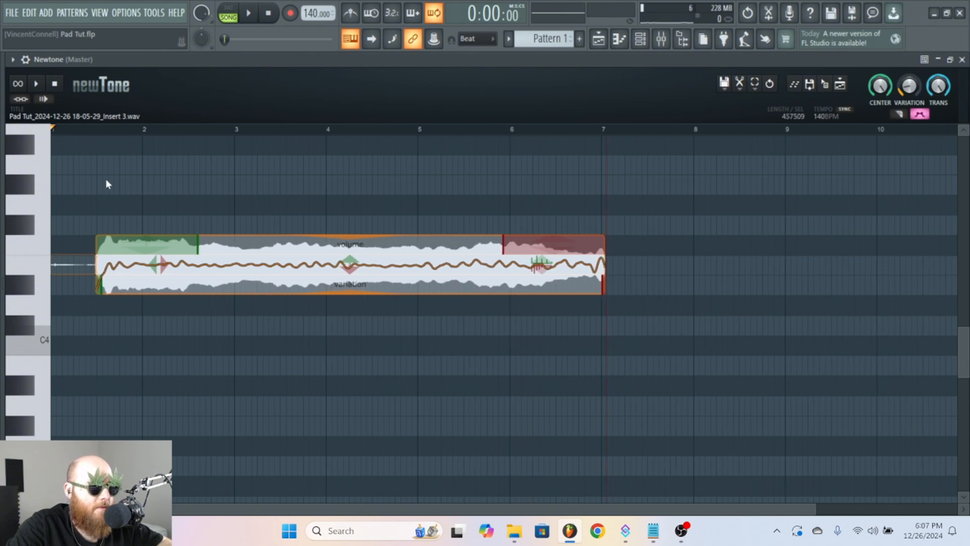
Step: Play the stretched vocal note, shift its formant downward, and place the edited audio in the playlist
key("space")
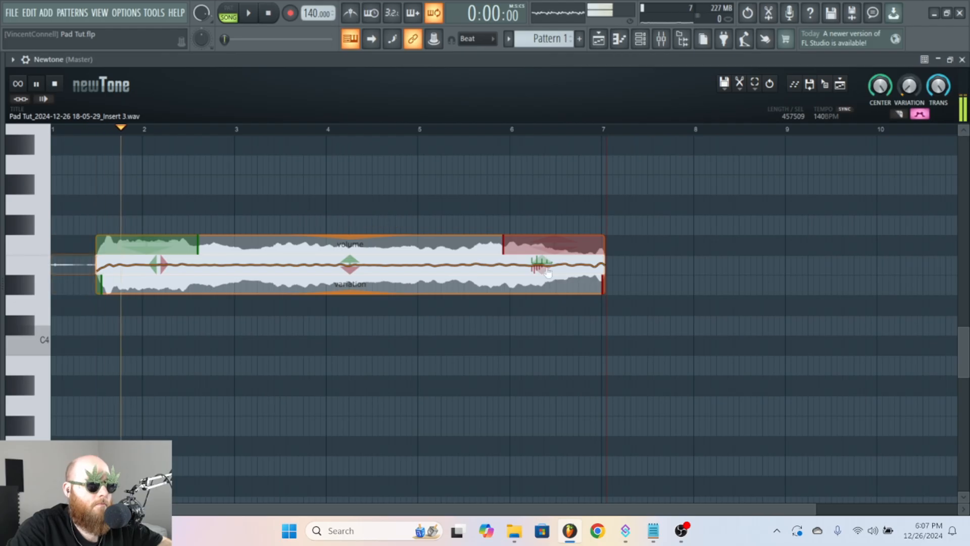
left_click_drag(543, 263, 552, 376)
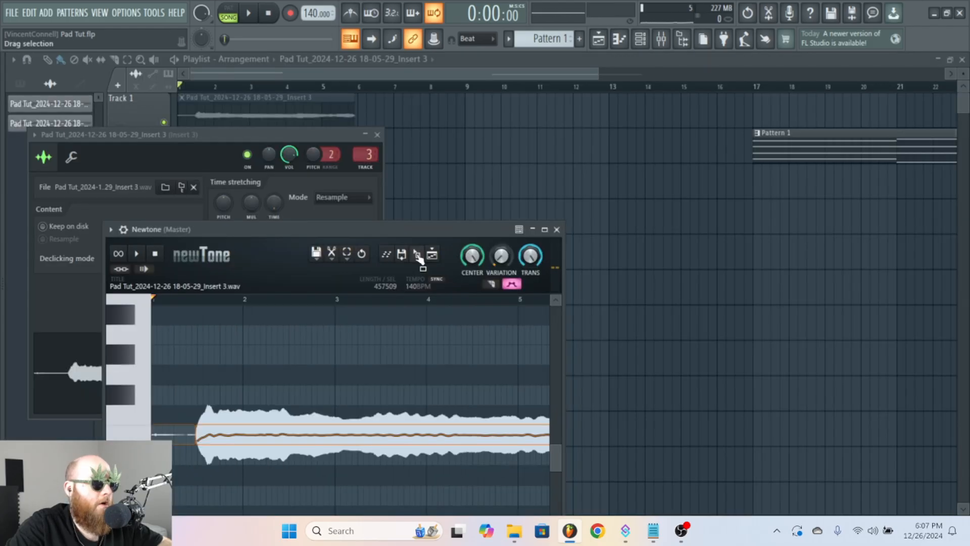
left_click_drag(417, 253, 281, 180)
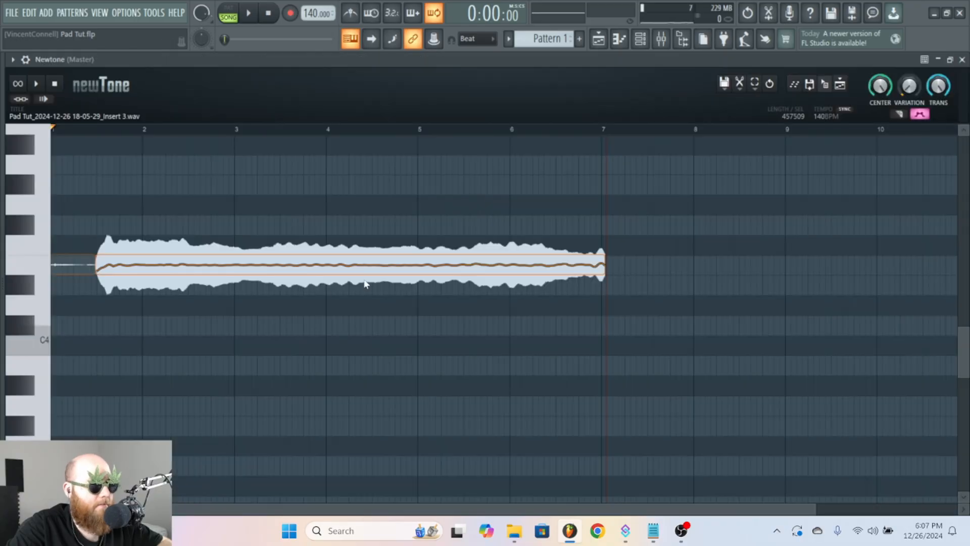
Step: Transpose the vocal note up to B4, shift its formant by 4.94 semitones, and play it from the note's start
mouse_move(273, 258)
scroll(410, 293, "up", 3)
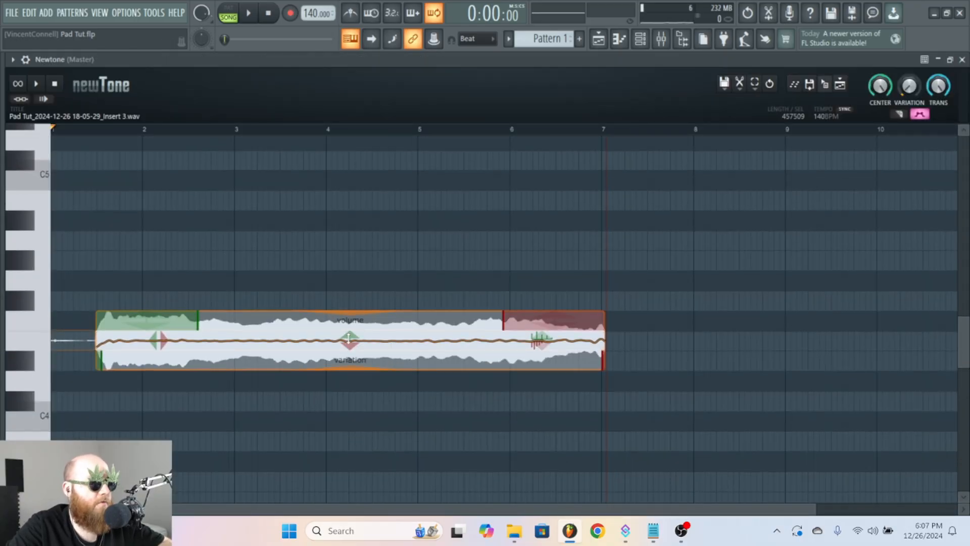
left_click_drag(349, 339, 349, 198)
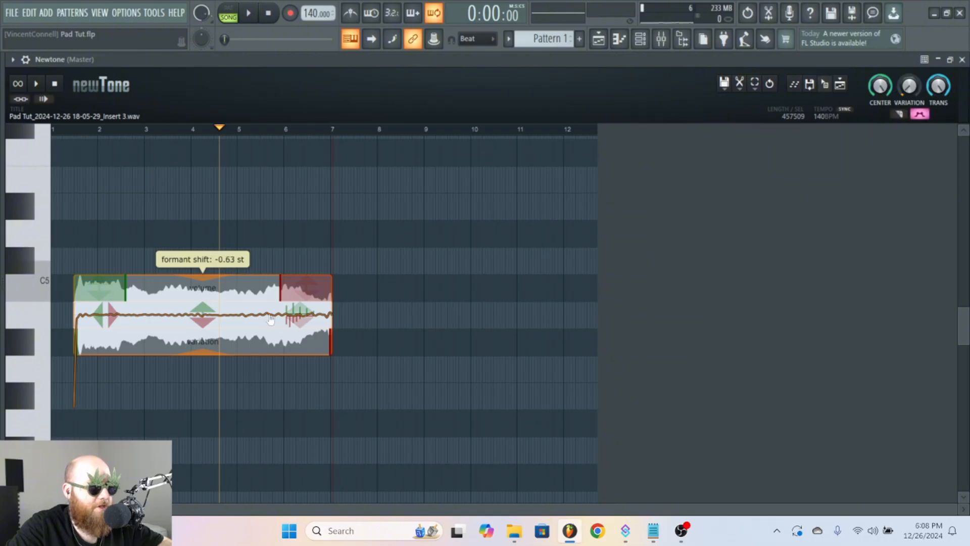
left_click_drag(294, 324, 282, 182)
left_click(74, 207)
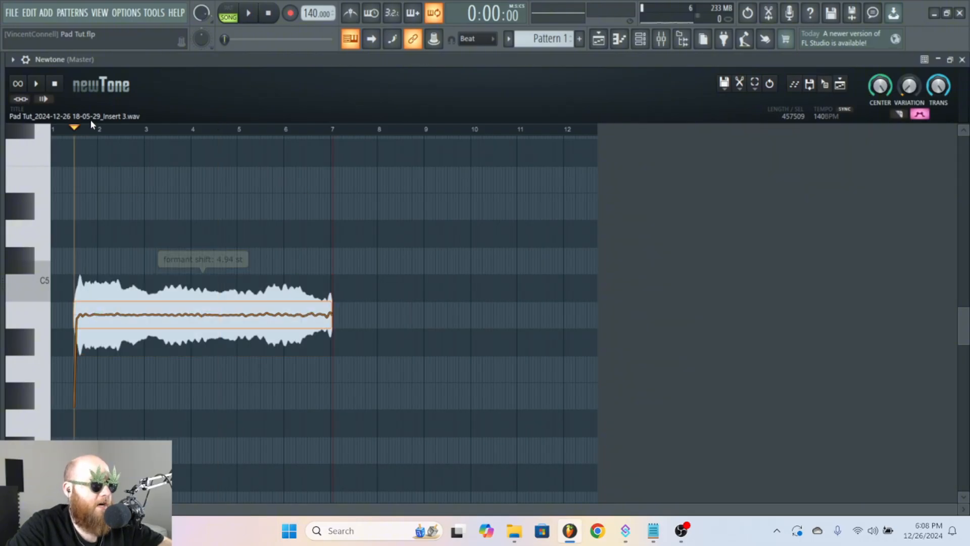
left_click(38, 84)
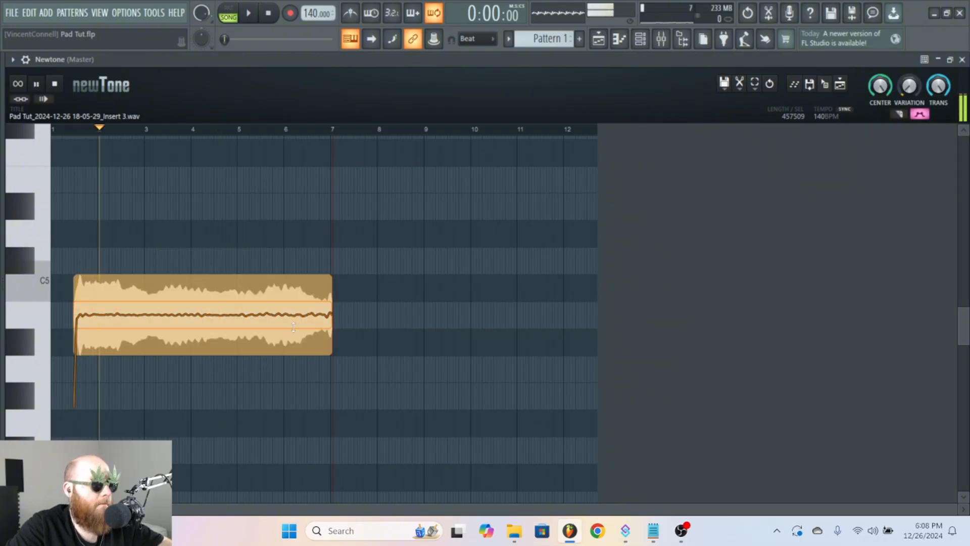
Step: Place the B4 vocal in the playlist as a new clip and reopen Newtone from the Master mixer track
left_click(950, 60)
left_click_drag(459, 146, 93, 239)
key("F9")
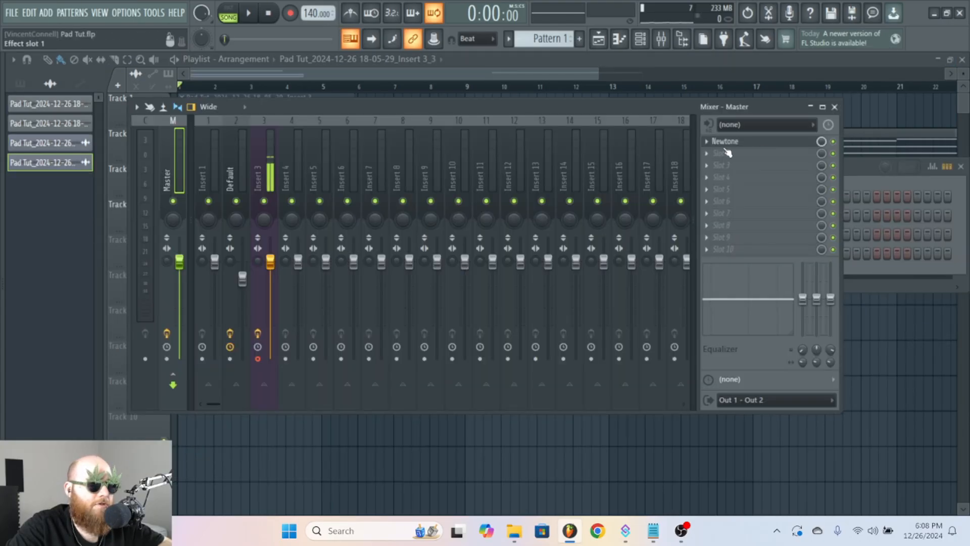
left_click(727, 142)
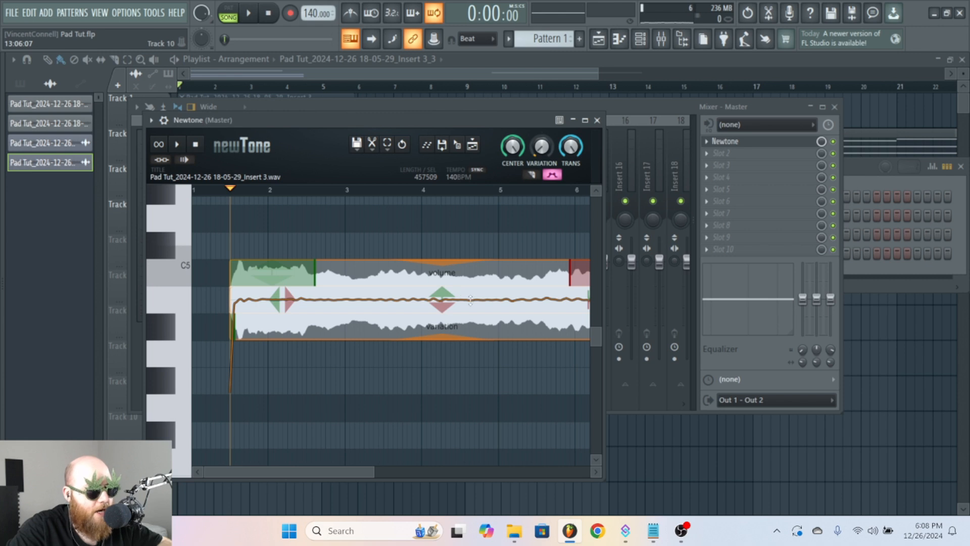
Step: Transpose the vocal note from B4 to E5 and on up to G5, and play it
scroll(446, 297, "up", 4)
left_click_drag(447, 372, 431, 237)
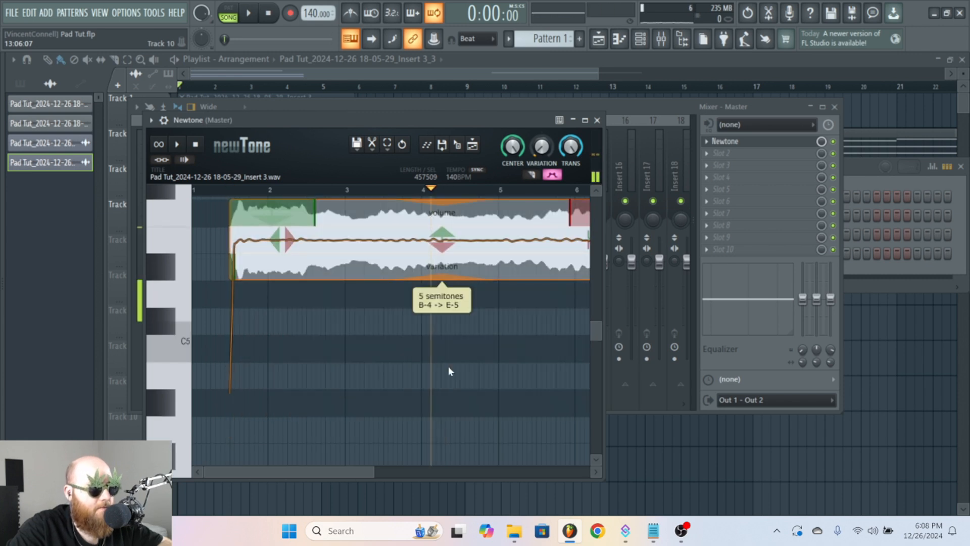
scroll(447, 368, "up", 5)
left_click_drag(439, 335, 433, 225)
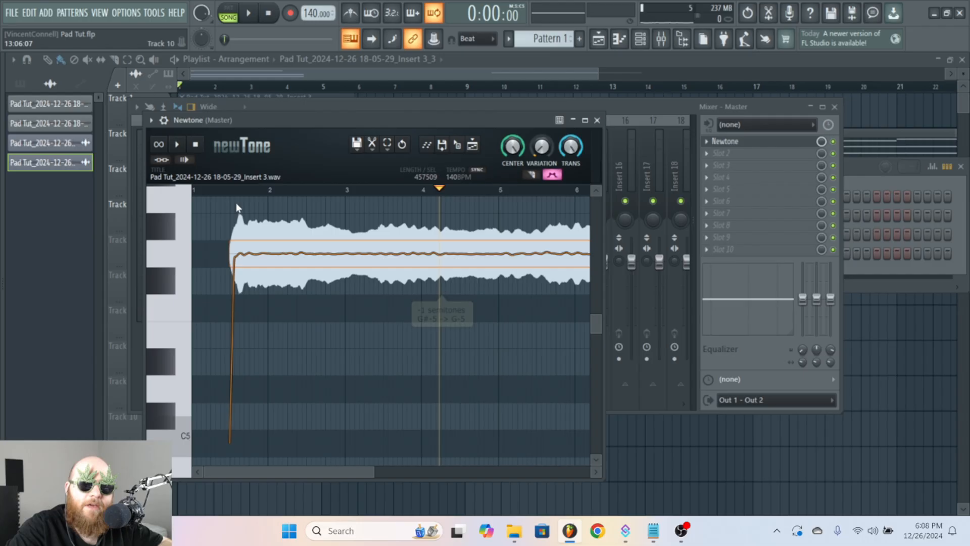
left_click(176, 145)
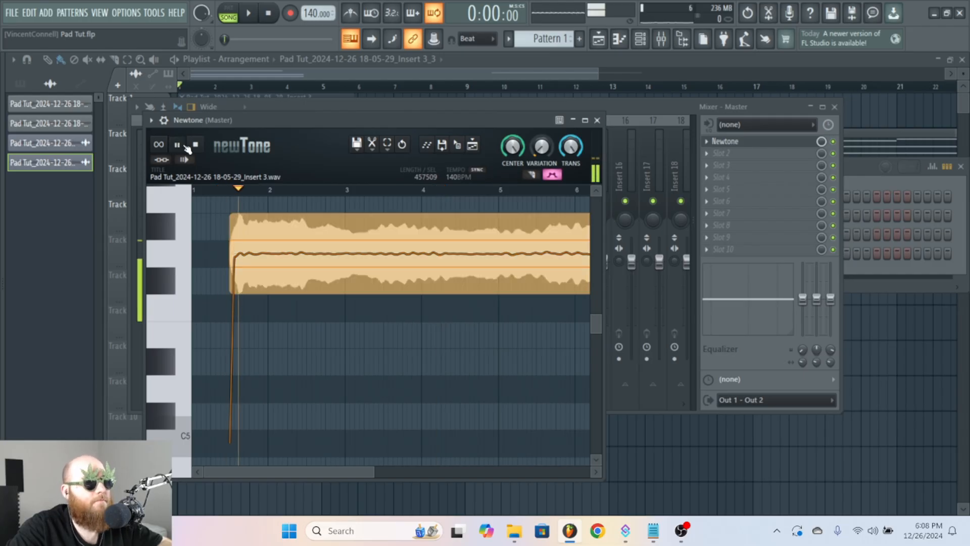
Step: Shift the G5 vocal note's formant to -2.69 semitones, play it, and place the edited audio in the playlist
key("space")
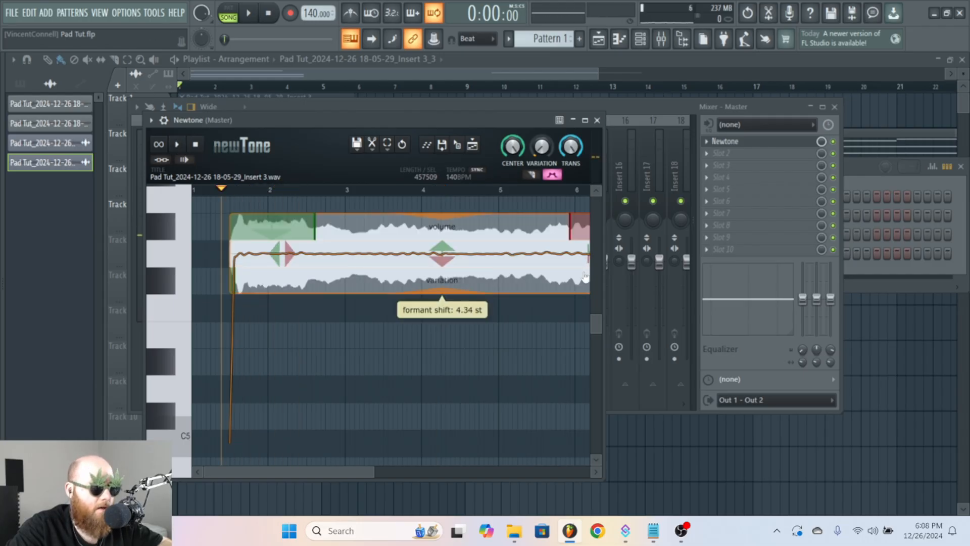
left_click_drag(564, 349, 565, 405)
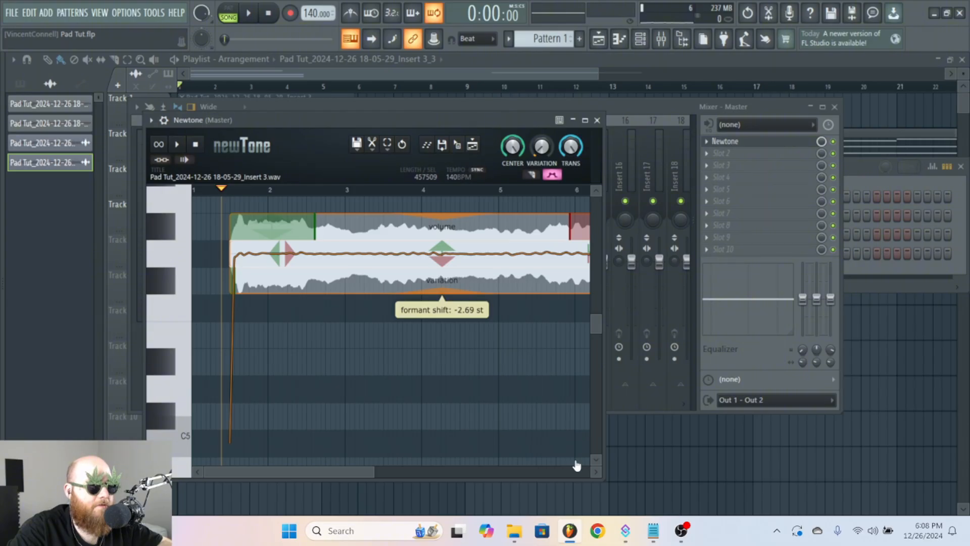
key("space")
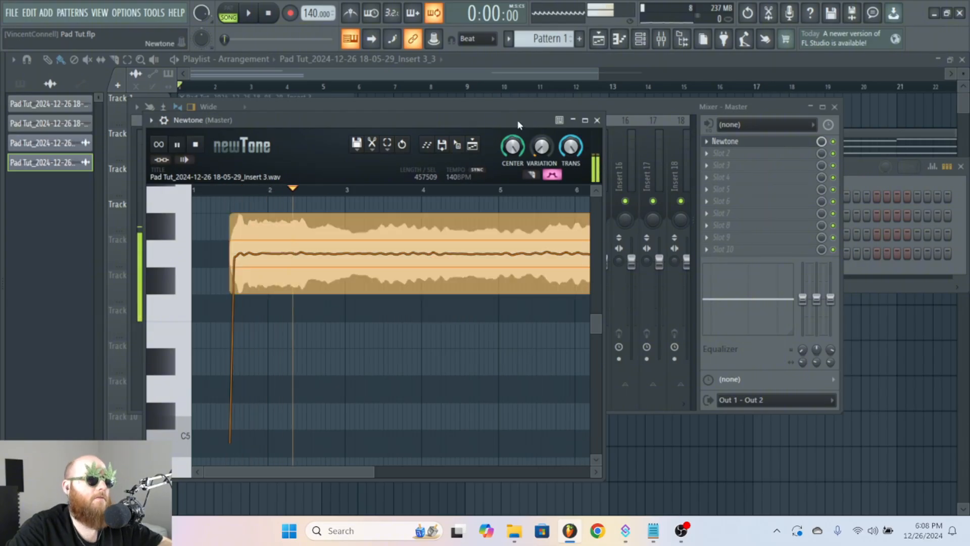
left_click_drag(457, 145, 177, 221)
Step: Enable playlist Tracks 3, 4 and 5 only and play the three layered vocal clips together
right_click(164, 264)
left_click(163, 228)
left_click(164, 193)
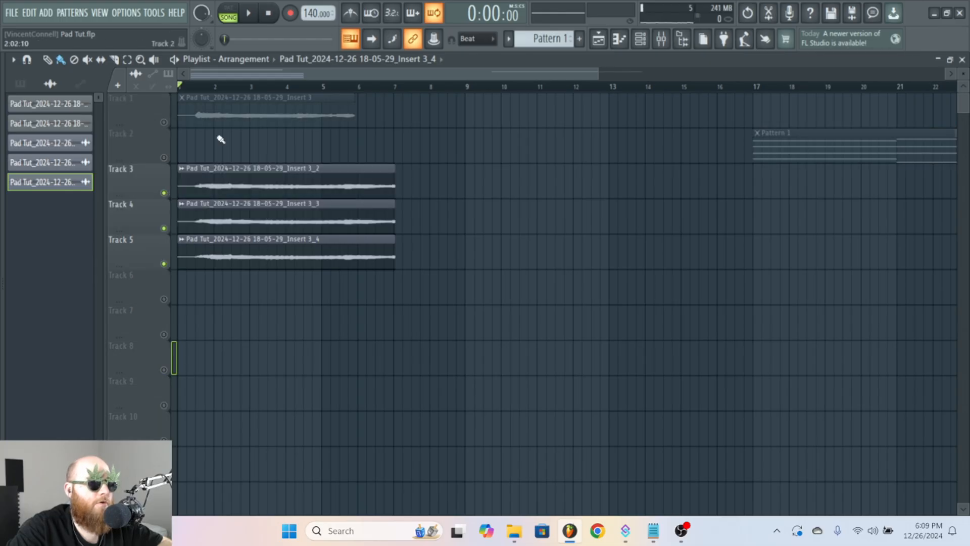
key("space")
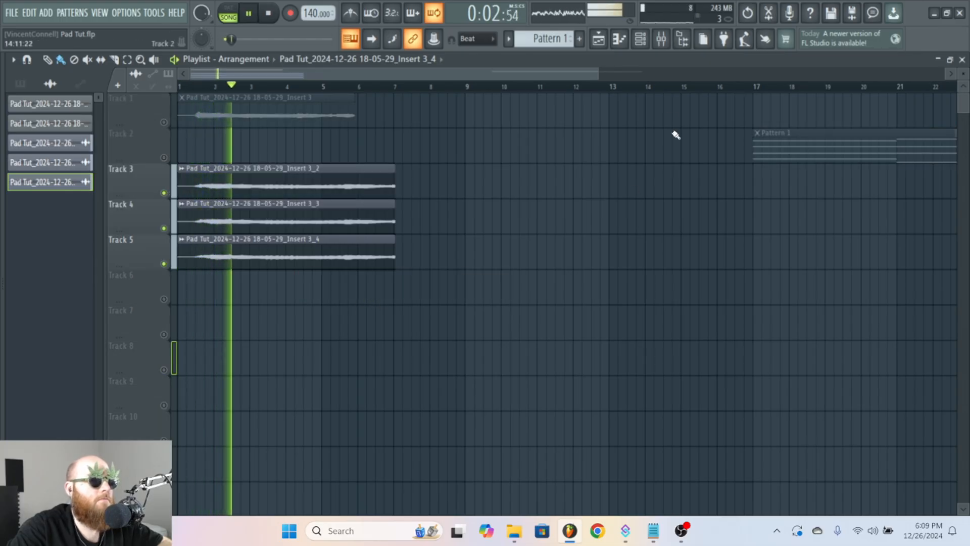
key("space")
Step: Trim the three vocal clips to four bars and pan the Insert 3_3 and Insert 3_4 clips off centre
left_click_drag(599, 73, 330, 127)
key("space")
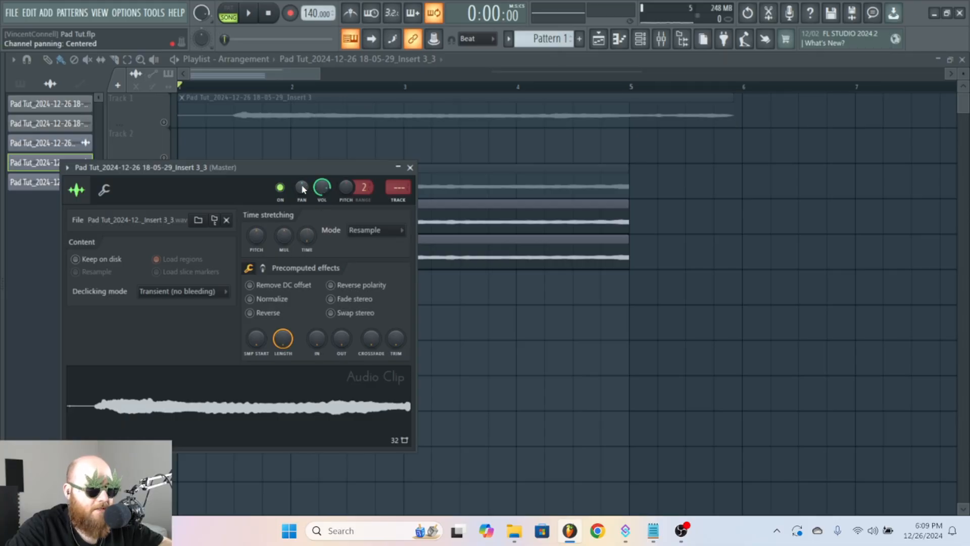
left_click(410, 167)
double_click(459, 249)
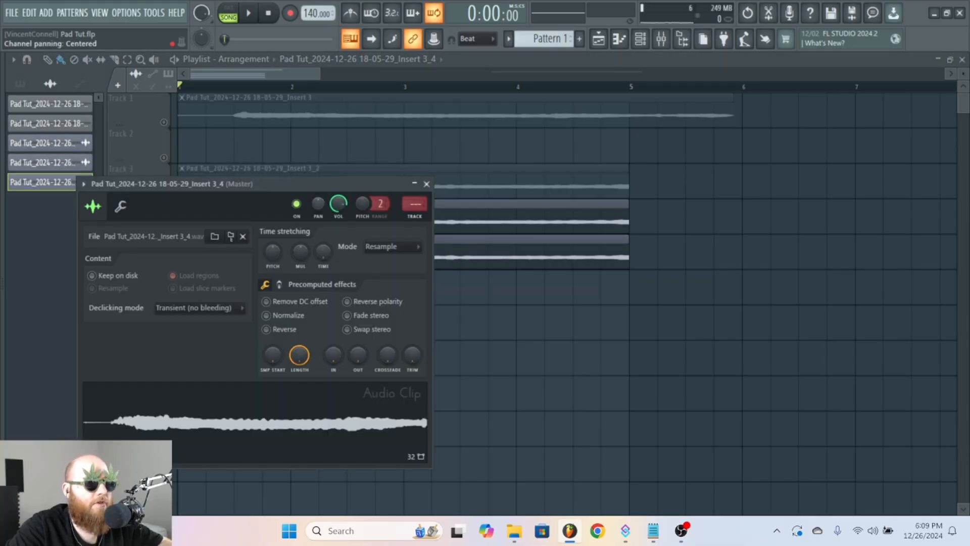
left_click_drag(319, 204, 319, 162)
key("space")
left_click(489, 217)
key("space")
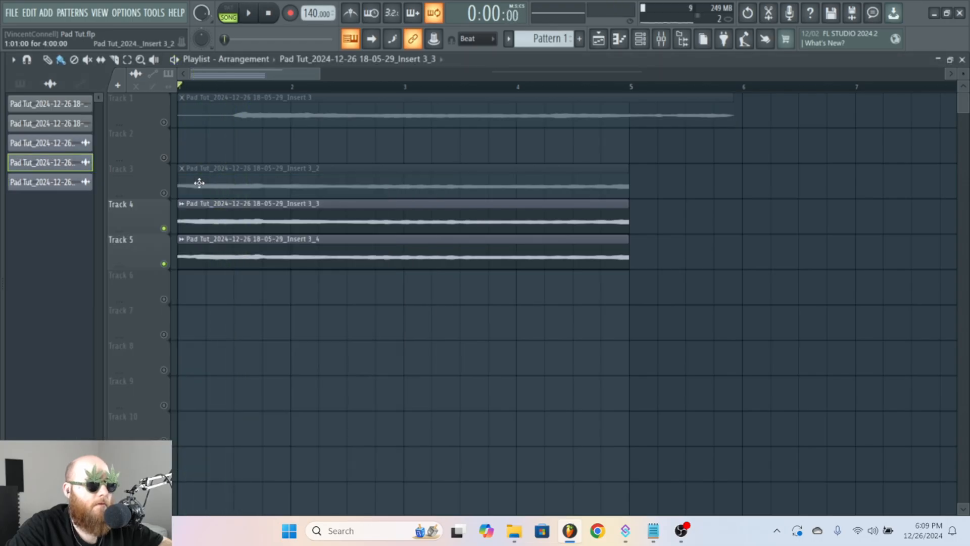
left_click(164, 192)
Step: Route the three vocal clip channels to mixer track 4 and remove the stray clip placed at bar 7
double_click(268, 178)
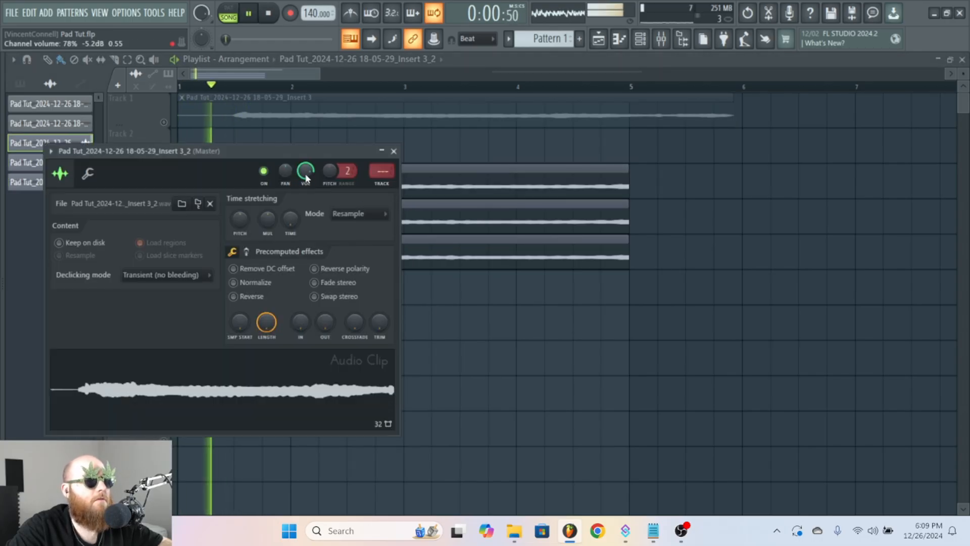
left_click(393, 151)
double_click(461, 219)
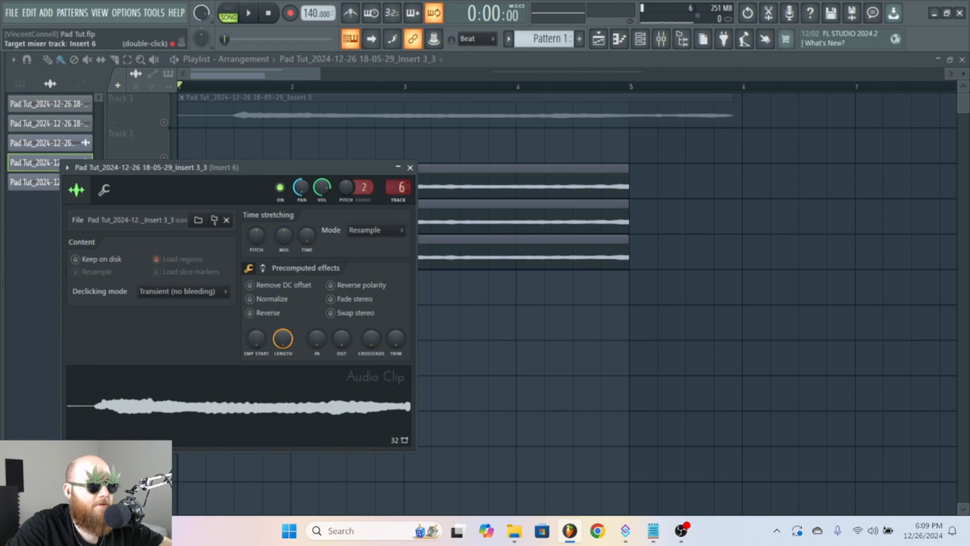
left_click_drag(399, 187, 400, 195)
double_click(453, 247)
left_click(396, 247)
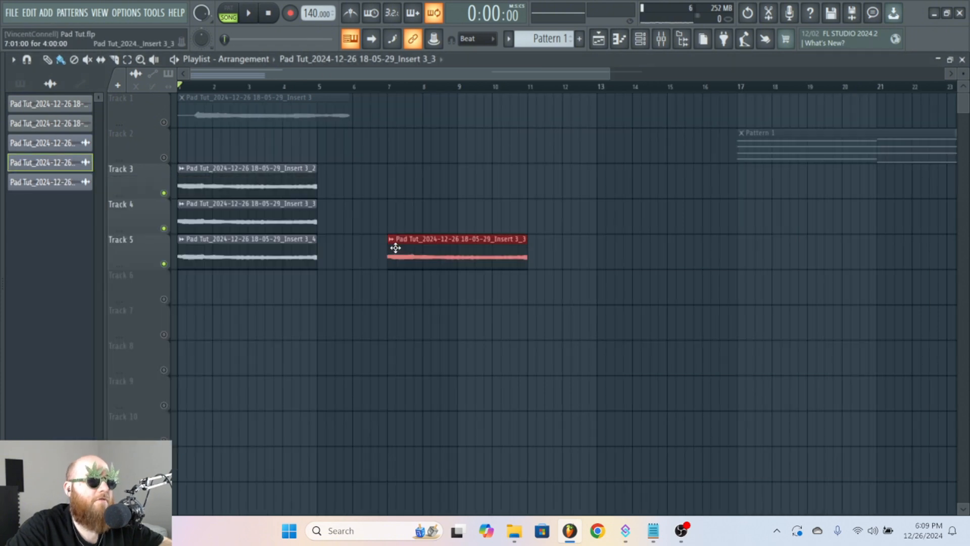
right_click(396, 247)
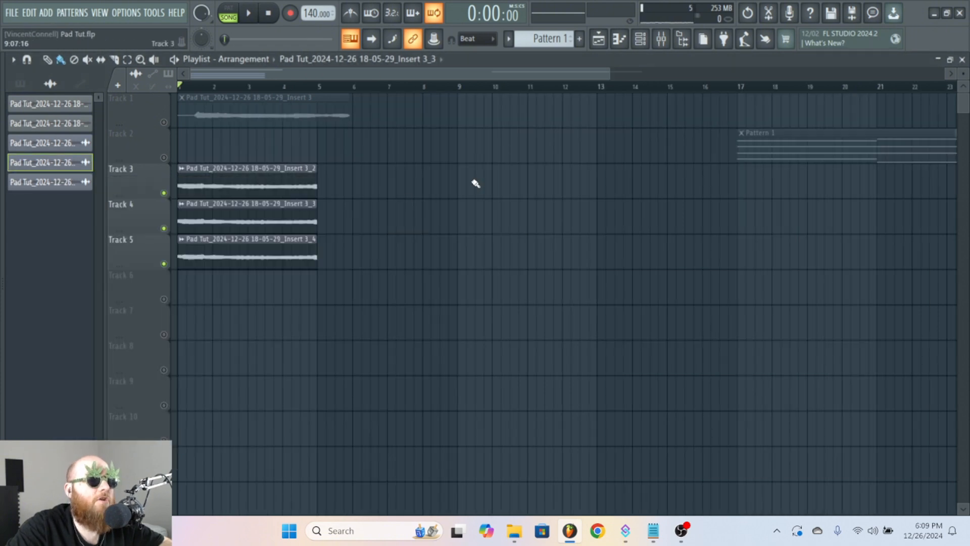
Step: Load Fruity Fast Dist in effect slot 3 of the vocals' mixer track and play the layers through it
left_click(661, 39)
left_click(717, 167)
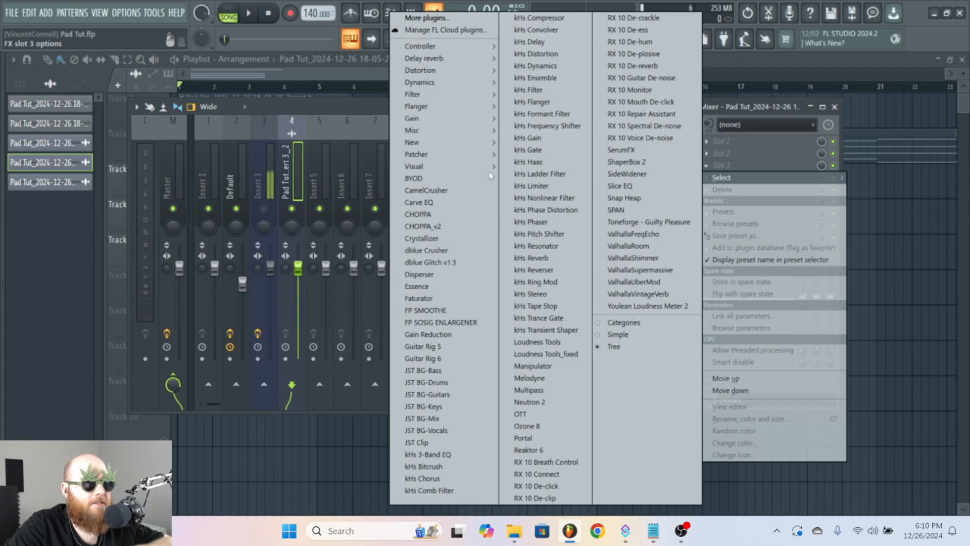
mouse_move(460, 87)
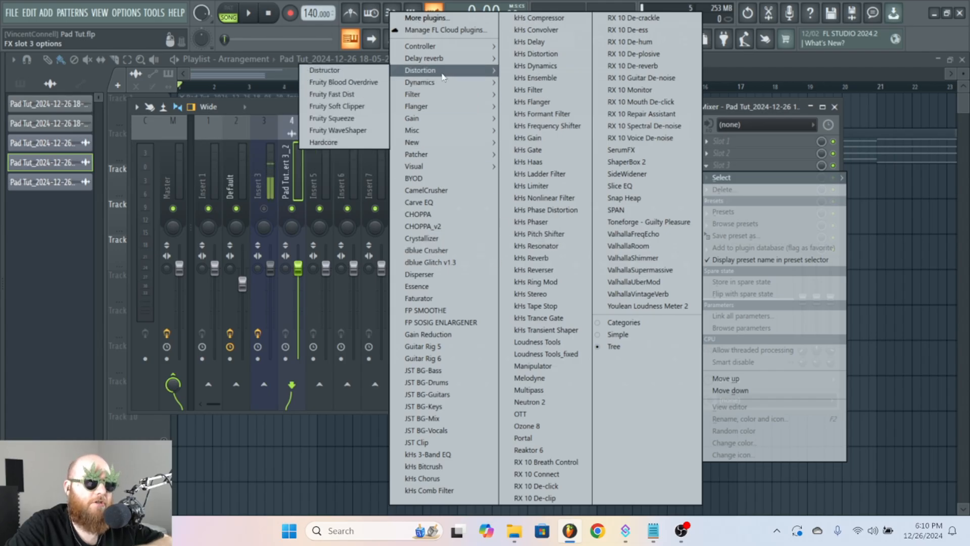
left_click(314, 82)
left_click_drag(300, 158, 489, 168)
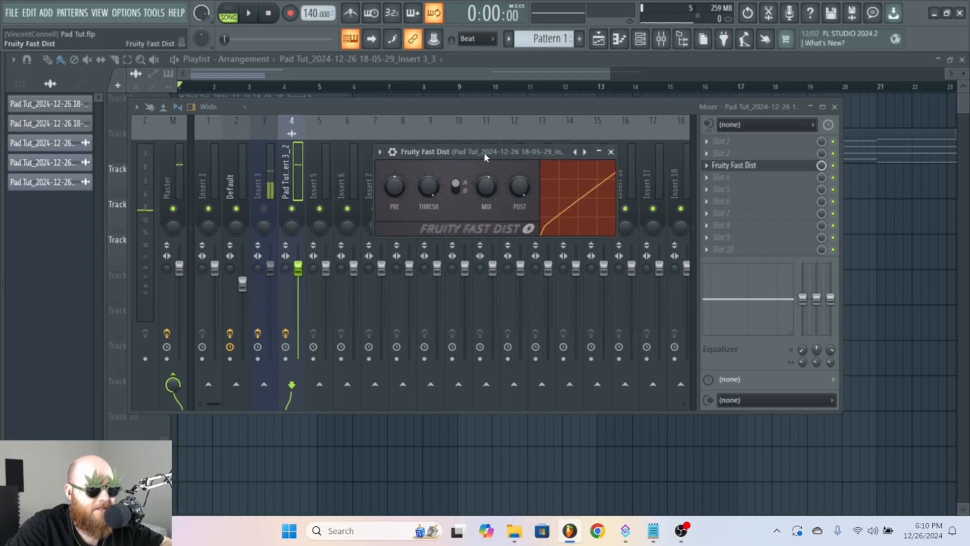
key("space")
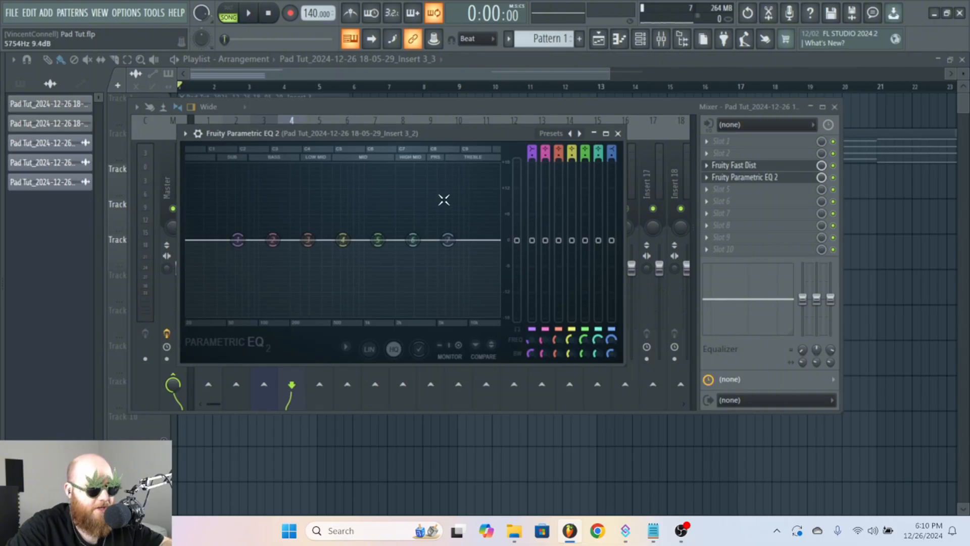
Step: Roll off the vocals' highs with band 7 of Fruity Parametric EQ 2 and cut the lows with band 1 as high pass
left_click_drag(447, 240, 459, 293)
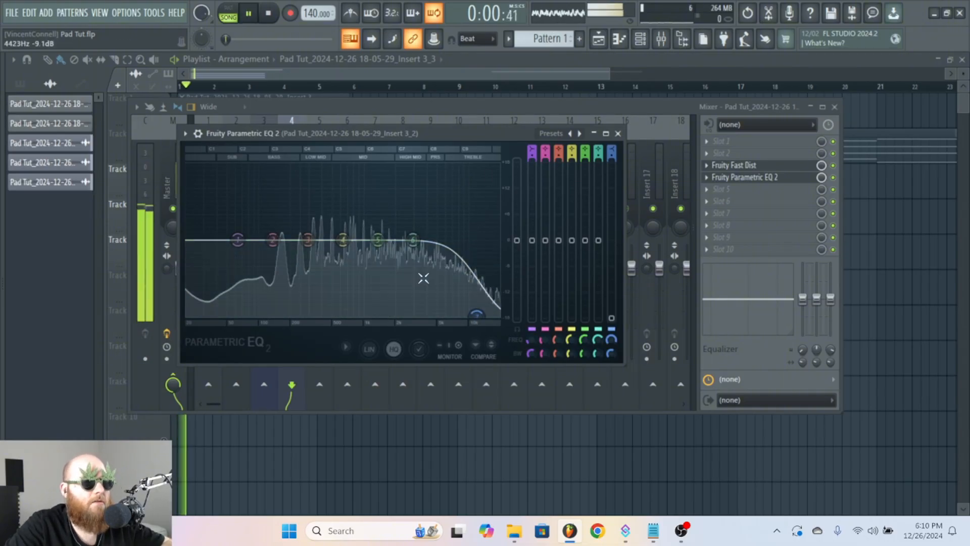
right_click(238, 240)
mouse_move(273, 274)
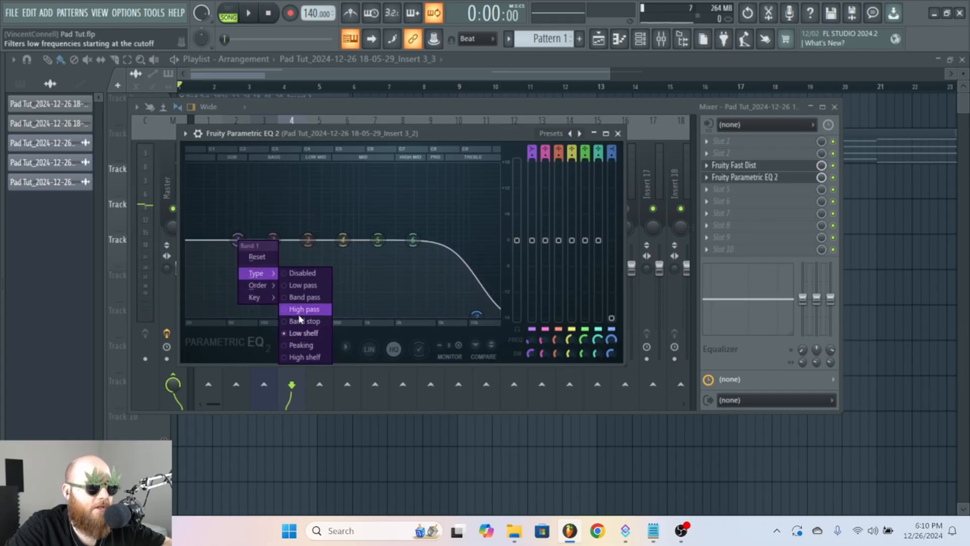
left_click(298, 309)
key("space")
left_click_drag(238, 240, 318, 271)
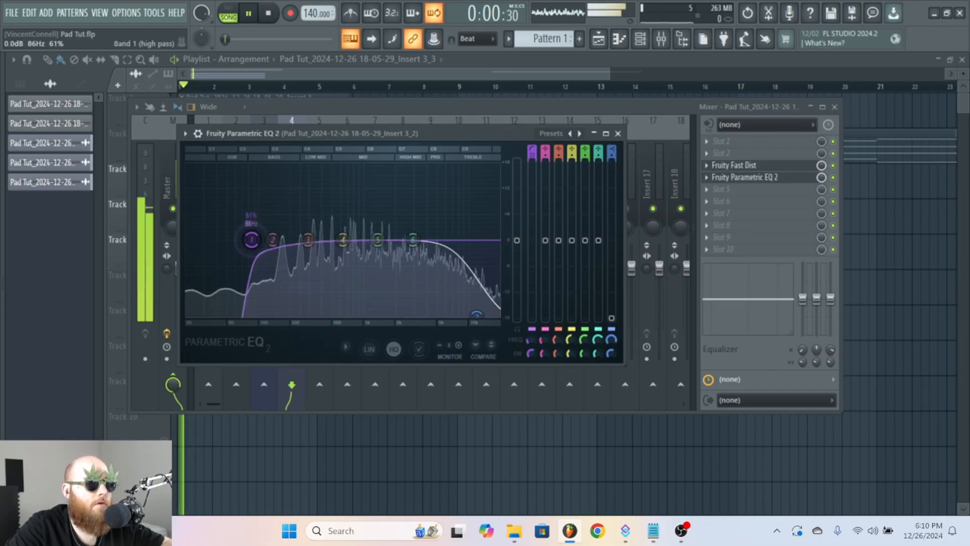
mouse_move(287, 243)
left_mouse_down()
mouse_move(298, 240)
mouse_move(274, 240)
left_mouse_up()
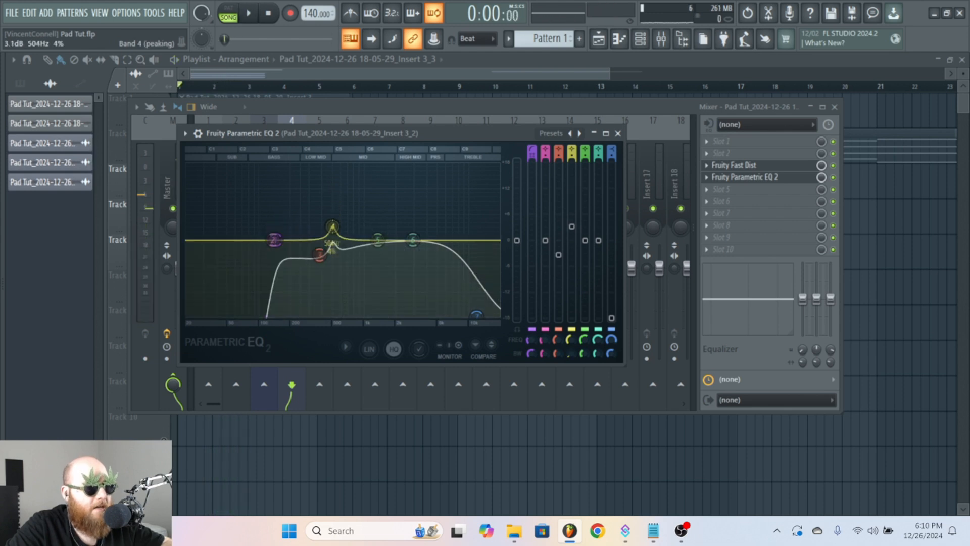
Step: Cut the vocals by 9.7 dB at 504 Hz with EQ band 4 and lower band 5 slightly
left_click_drag(576, 267, 574, 282)
key("space")
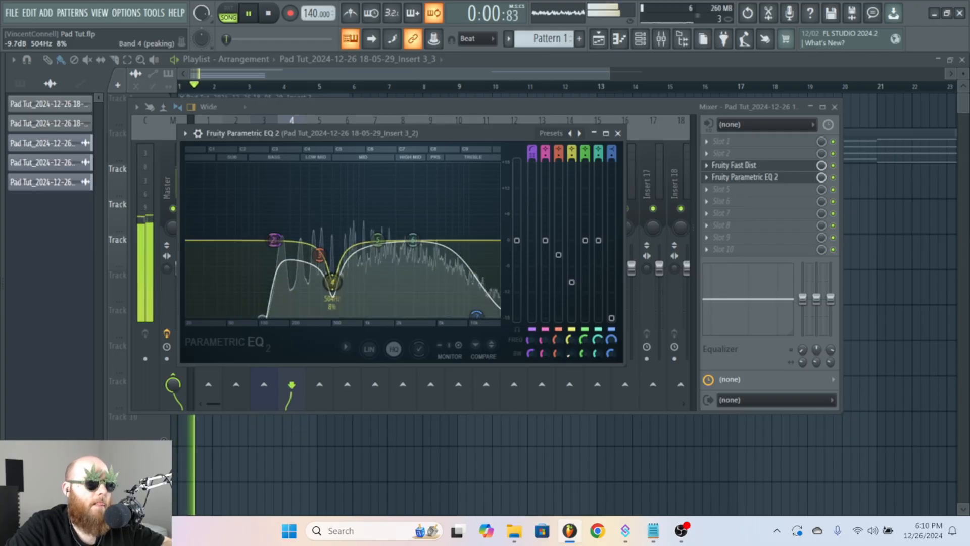
left_click_drag(378, 239, 389, 250)
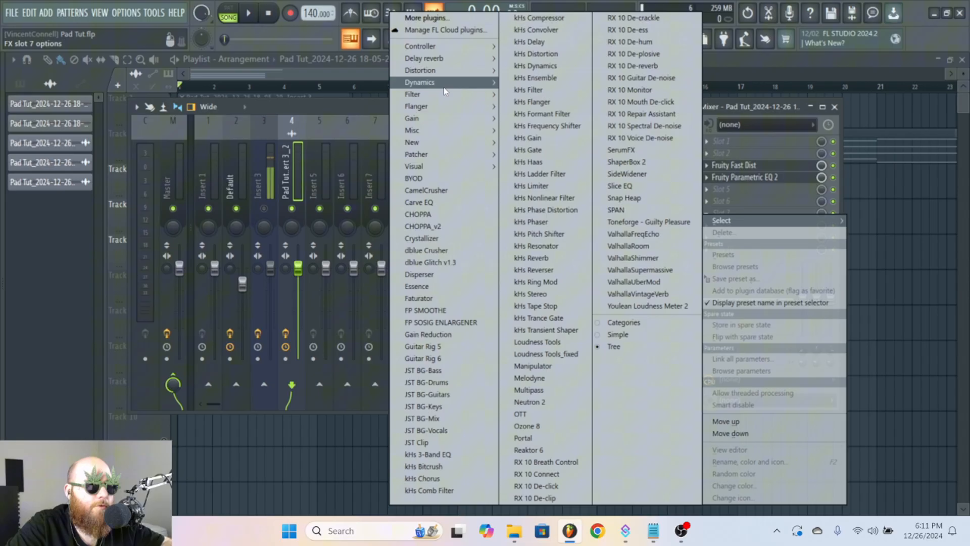
Step: Add Fruity Limiter near the end of the vocals' effect chain and Vintage Chorus in slot 5, and play the layers
mouse_move(444, 84)
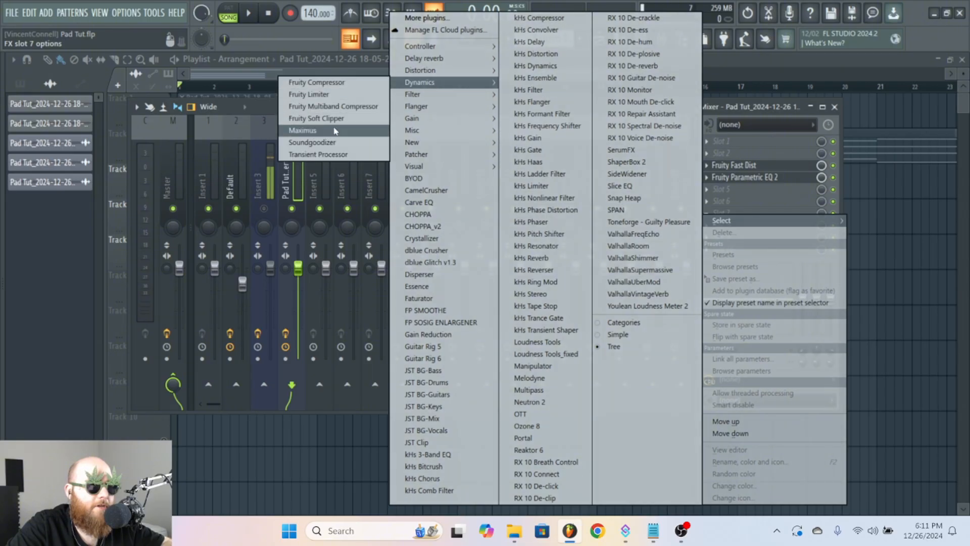
left_click(365, 96)
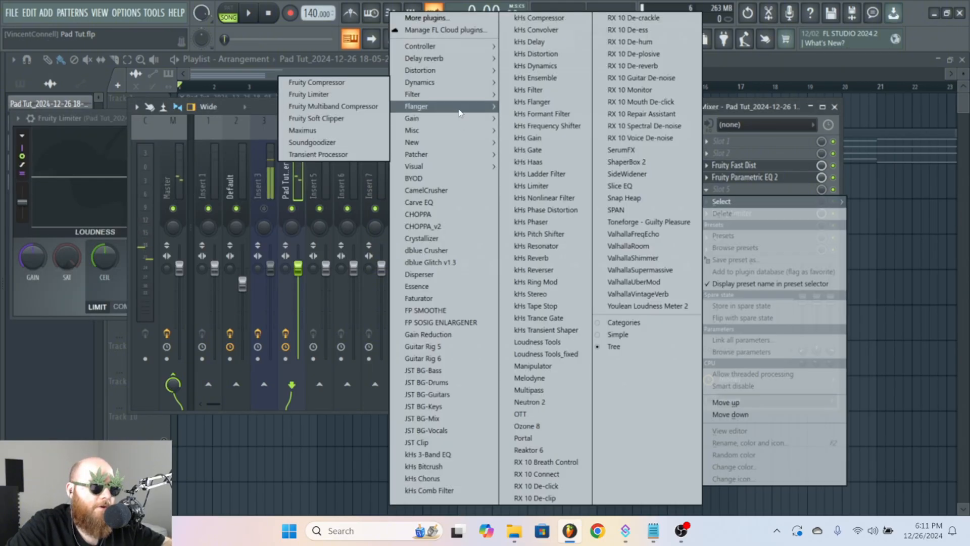
mouse_move(459, 112)
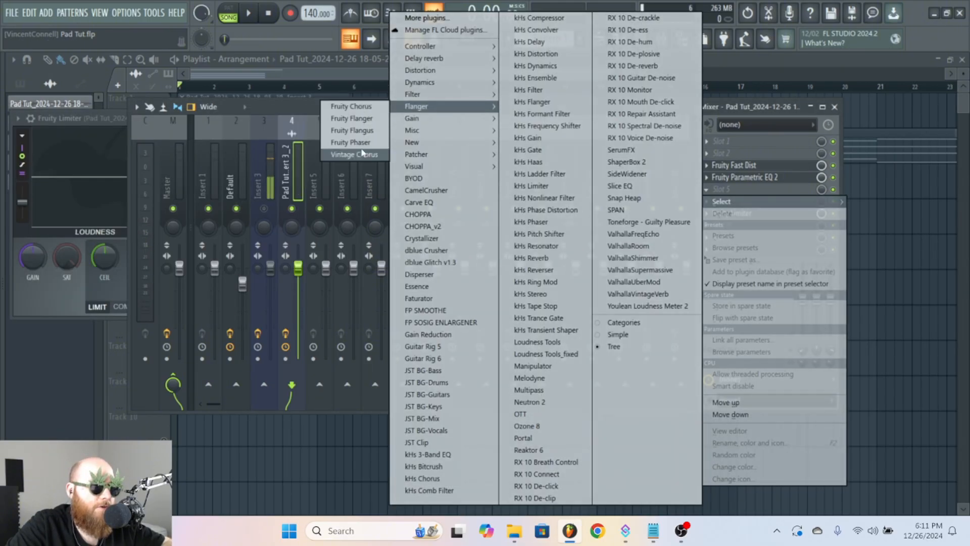
left_click(354, 154)
key("space")
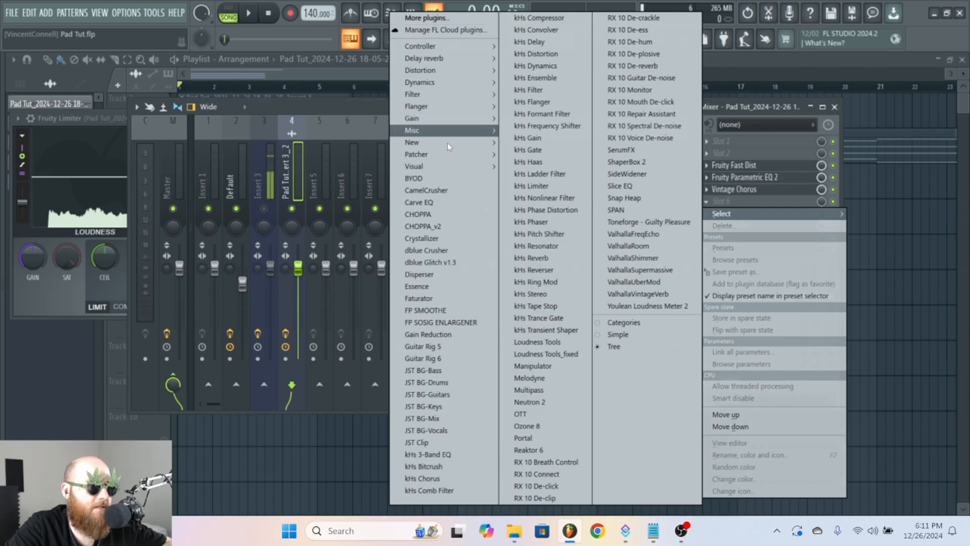
Step: Load Fruity Flanger in slot 6, play the vocals through it, and move Fruity Limiter down to slot 10
mouse_move(445, 106)
left_click(352, 118)
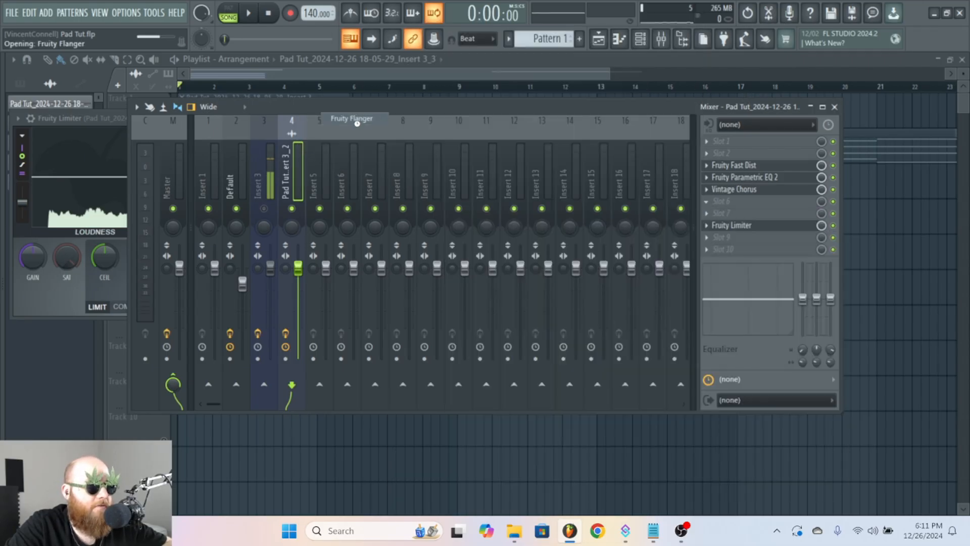
left_click_drag(283, 236, 294, 185)
key("space")
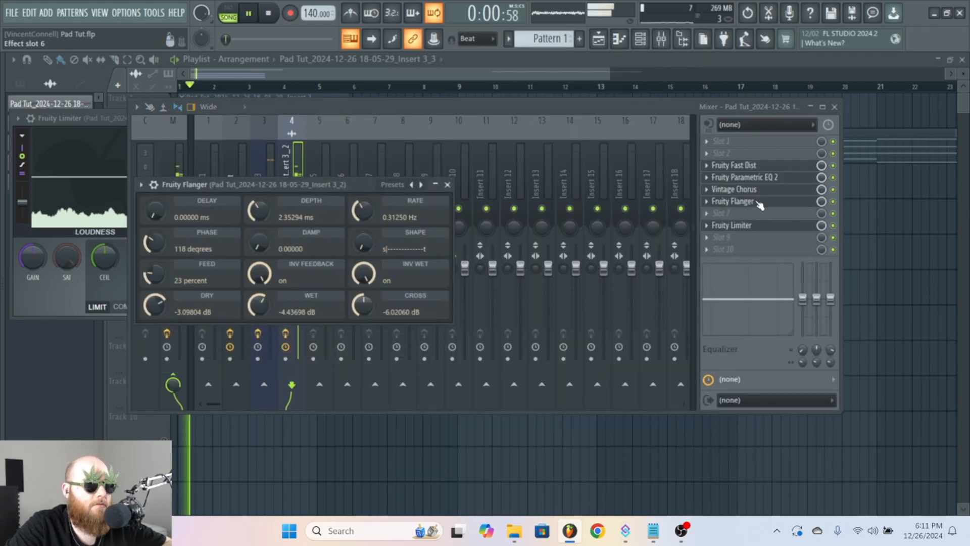
left_click(709, 110)
scroll(708, 229, "down", 2)
key("space")
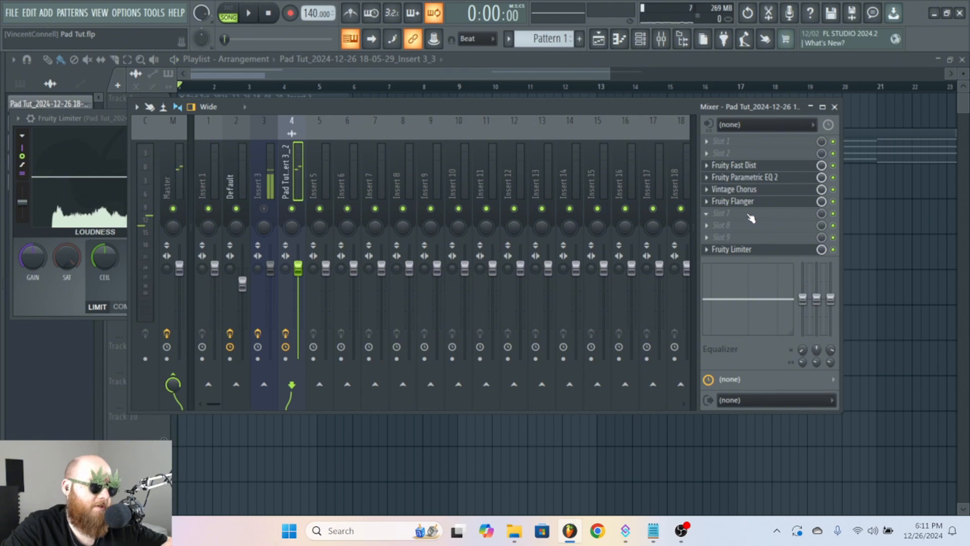
Step: Load Fruity Reeverb 2 in slot 7, set its low cut to 216 Hz, and pull the dry level down to 0%
left_click(749, 214)
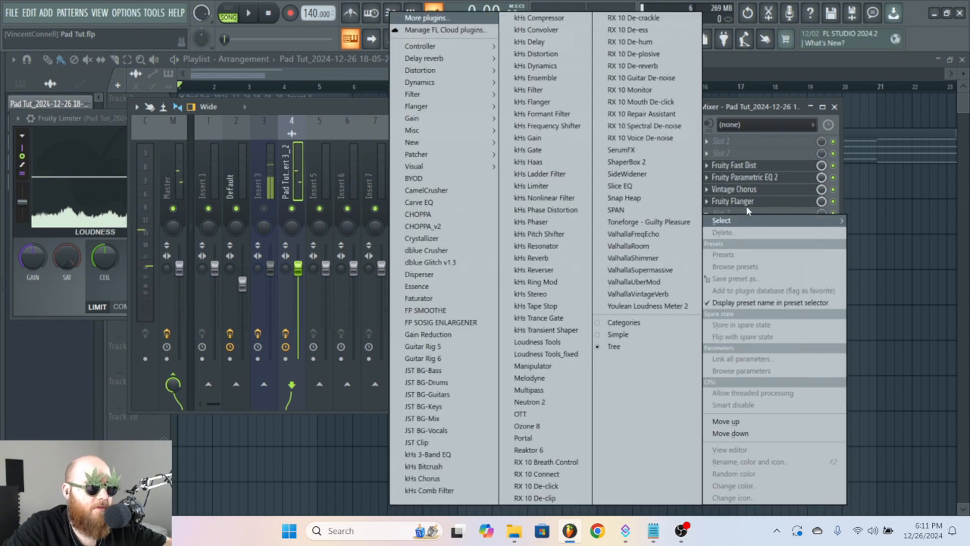
mouse_move(444, 59)
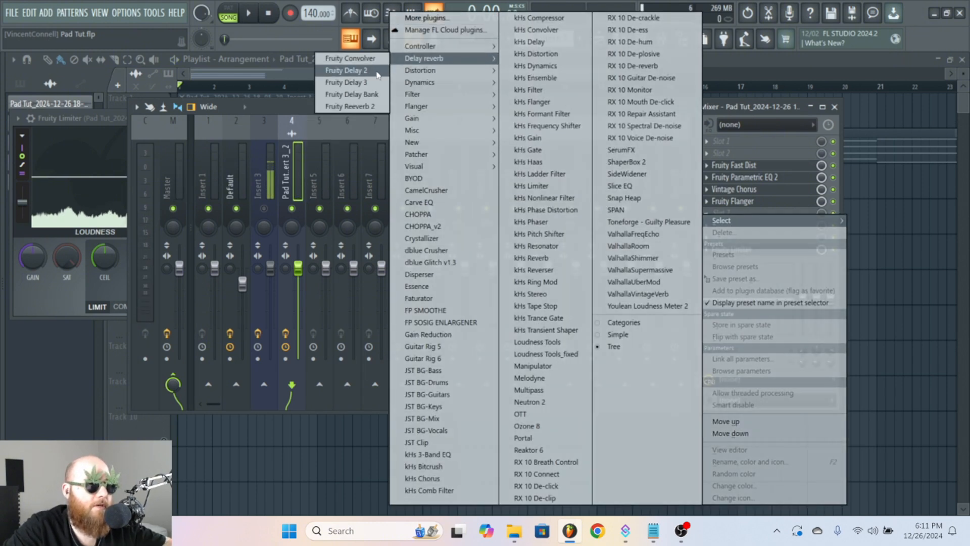
left_click(350, 106)
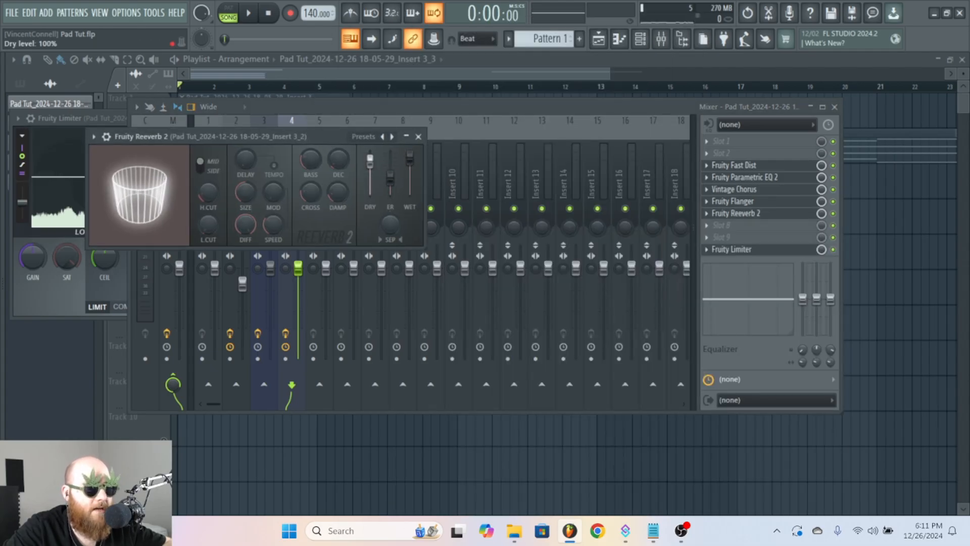
left_click_drag(338, 160, 338, 152)
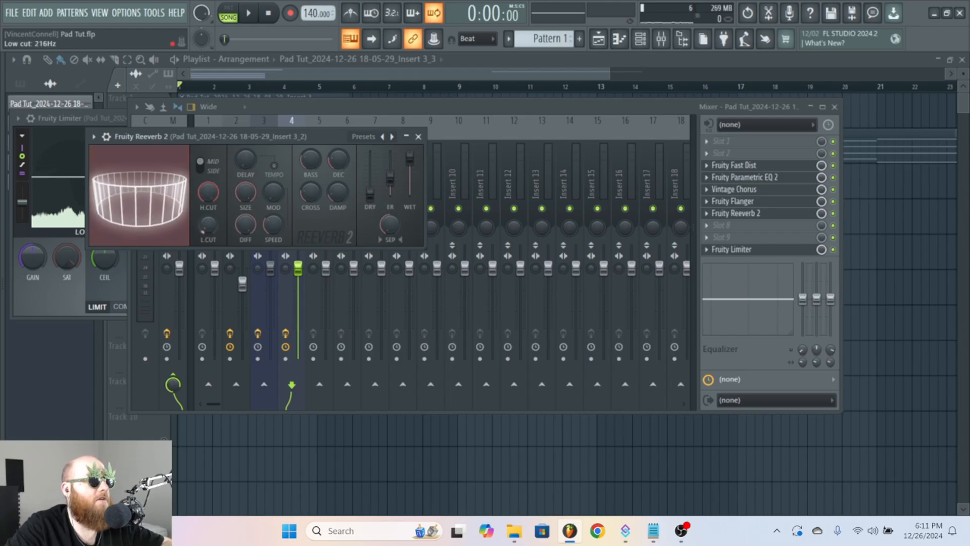
left_click_drag(267, 139, 281, 140)
Step: Play the vocal pad through the reverb and raise its dry level to 44%
key("space")
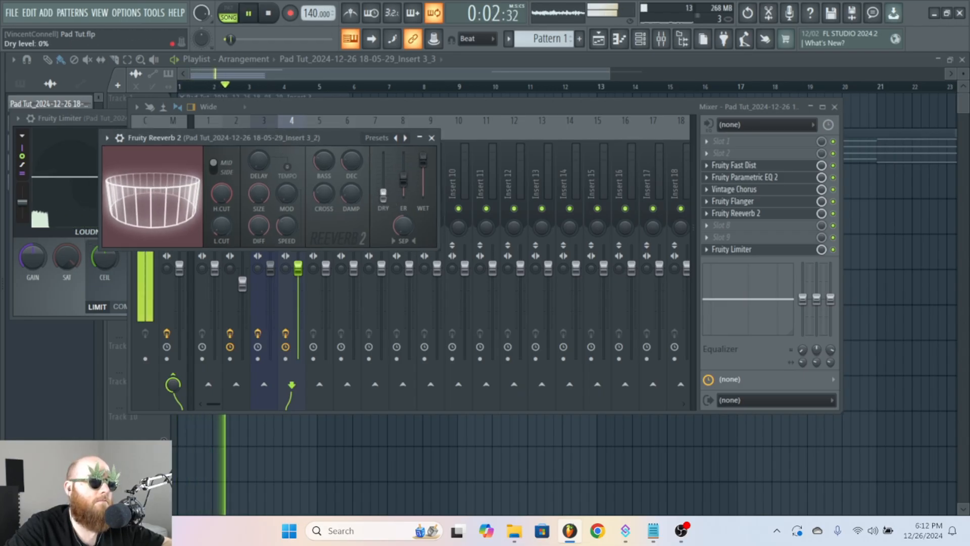
key("space")
left_click_drag(383, 194, 384, 181)
key("space")
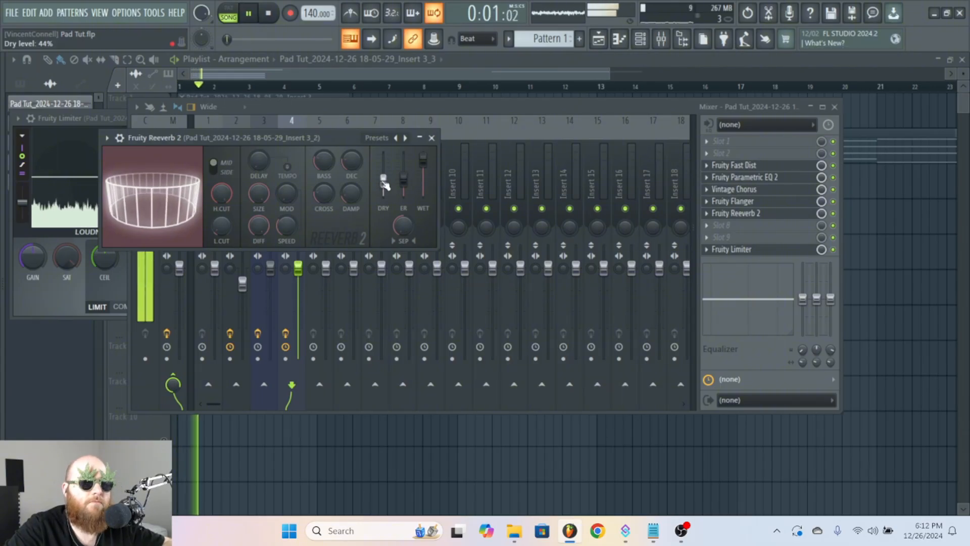
Step: Stop playback, place the Pattern 1 clip at bar 1 on track 6 and play it together with the vocal layers
key("space")
key("F12")
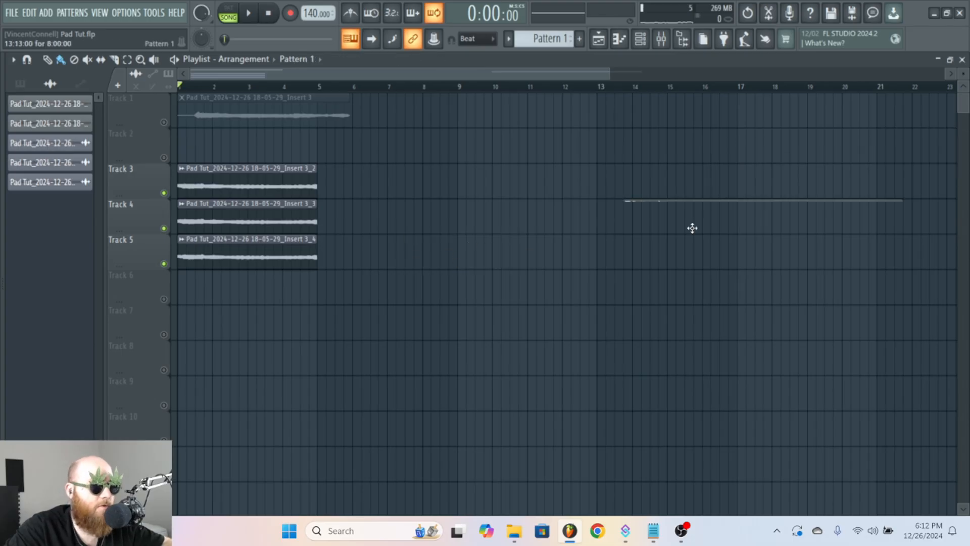
left_click(193, 277)
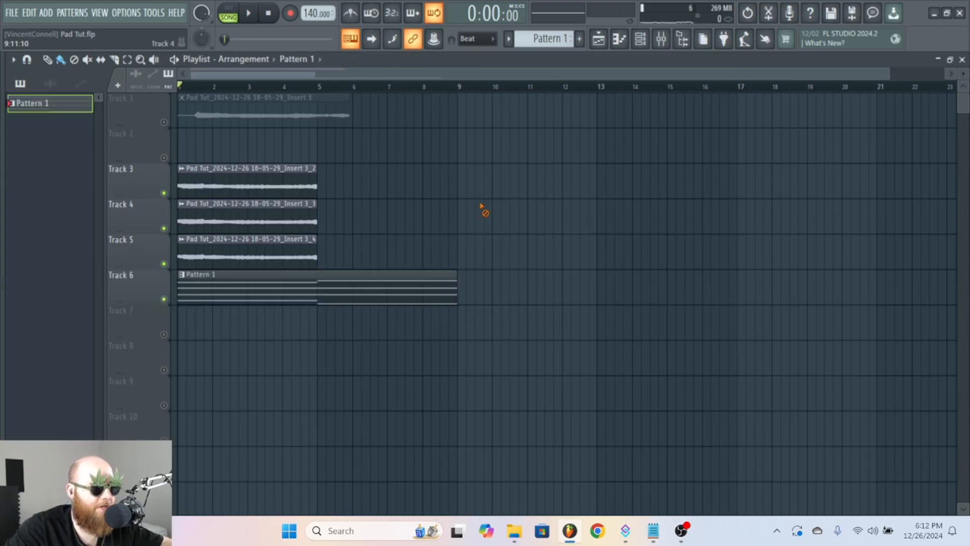
key("space")
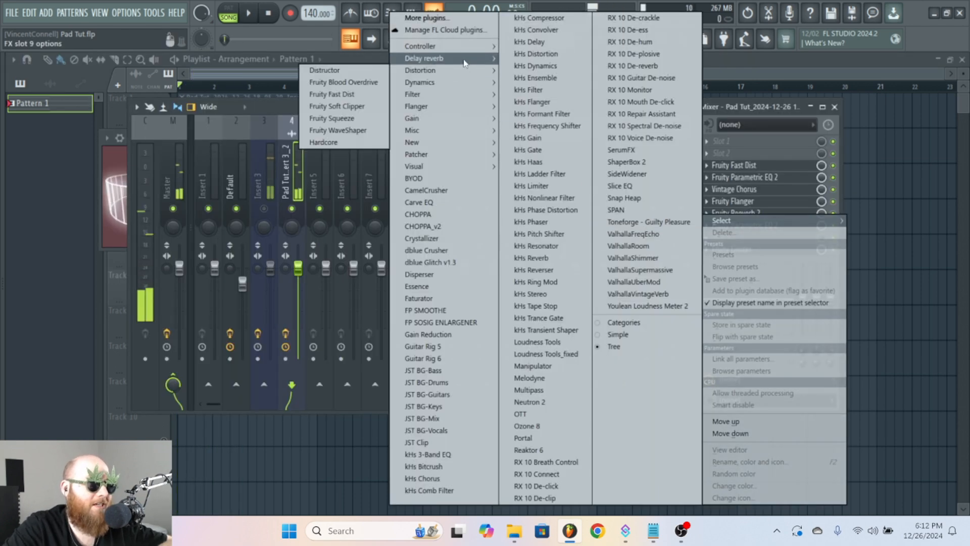
Step: Add Fruity Parametric EQ 2 in slot 8 and Fruity Convolver in slot 9, and choose the convolver's Evnt - Live Church preset
mouse_move(445, 58)
left_click(351, 59)
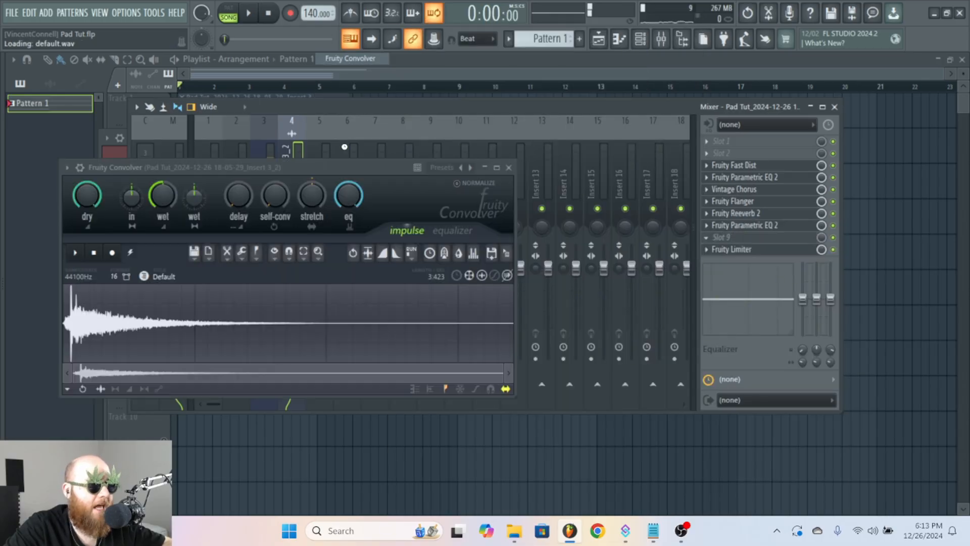
left_click_drag(312, 164, 503, 141)
left_click(259, 143)
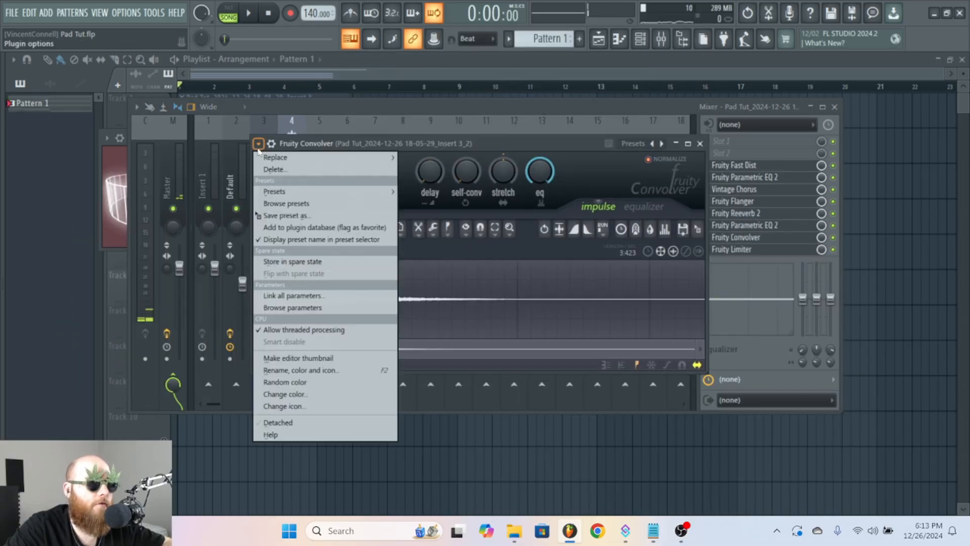
mouse_move(339, 190)
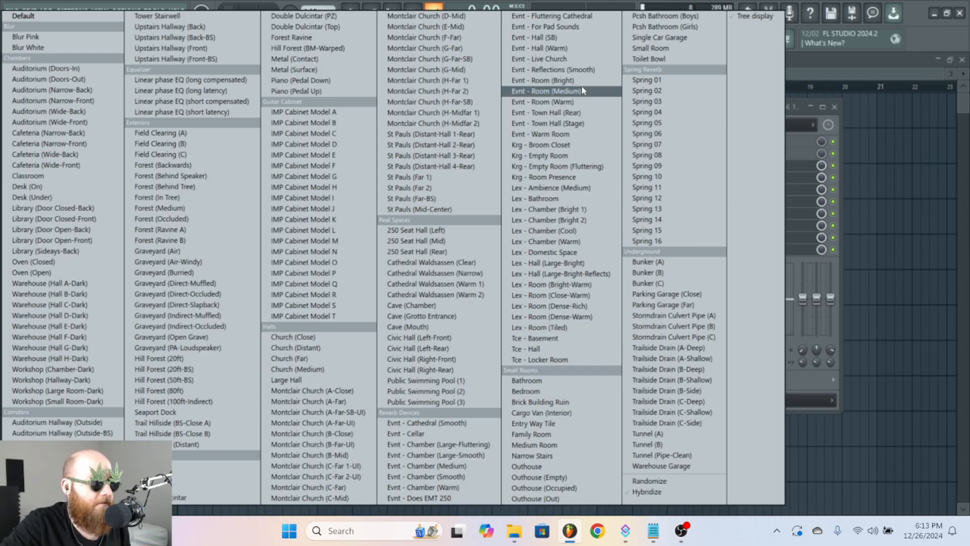
left_click(587, 59)
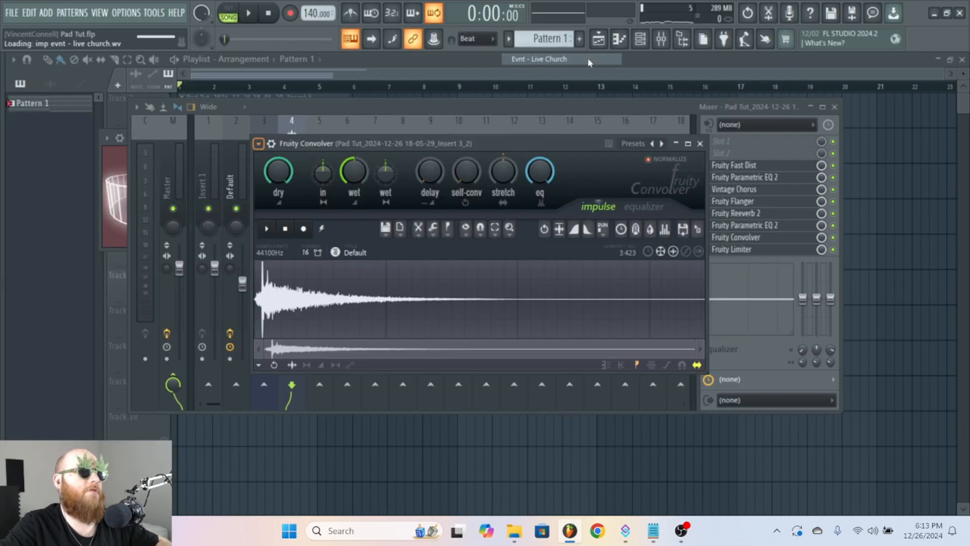
Step: Play the vocal pad through the convolver while adjusting its wet level, and close the effect and mixer windows
left_click_drag(422, 140, 414, 86)
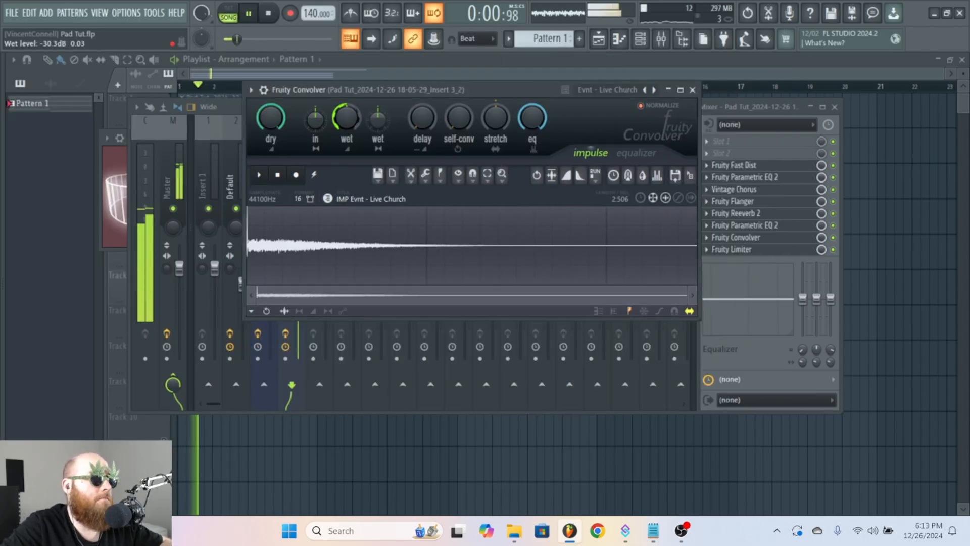
key("F12")
key("space")
key("F9")
key("F9")
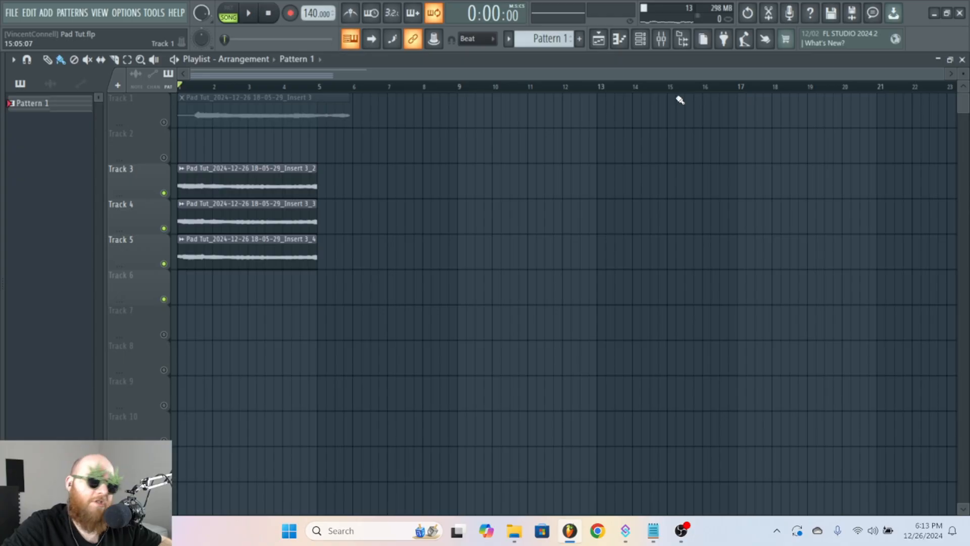
Step: Slice the vocal clips on tracks 3 to 5 at the start of bar 4 and again one beat after it
left_click_drag(941, 74, 422, 79)
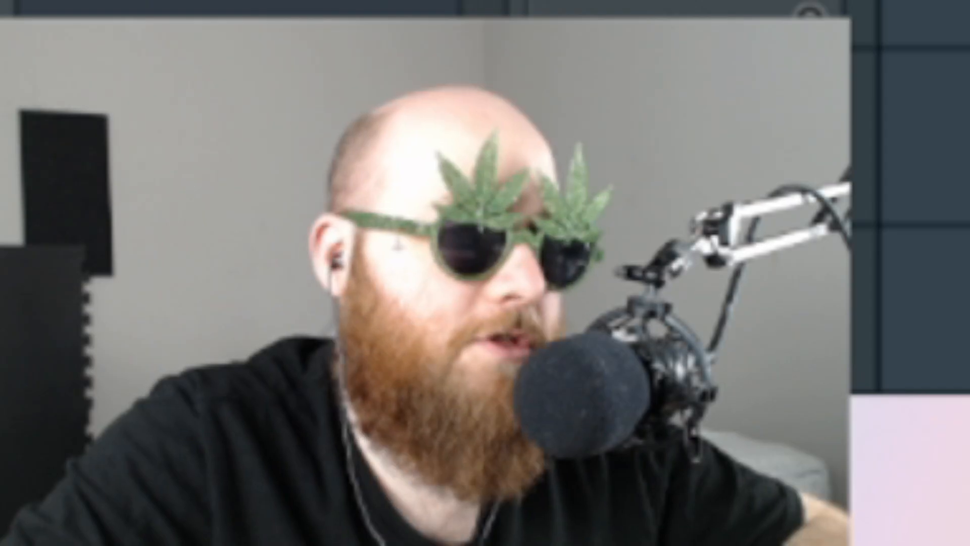
left_click_drag(534, 158, 534, 262)
left_click_drag(564, 159, 563, 263)
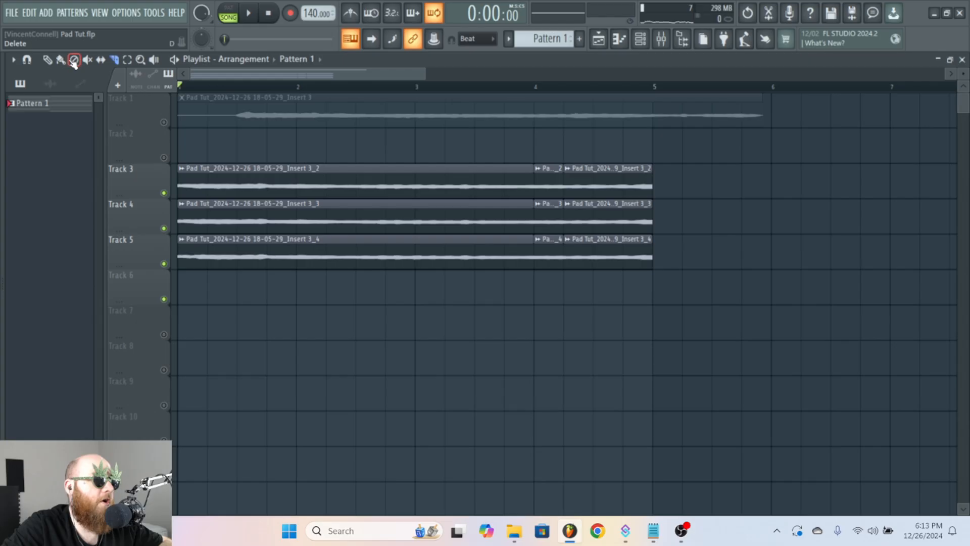
Step: Set the declicking mode of all three vocal clips to Generic (bleeding)
double_click(542, 175)
left_click(188, 277)
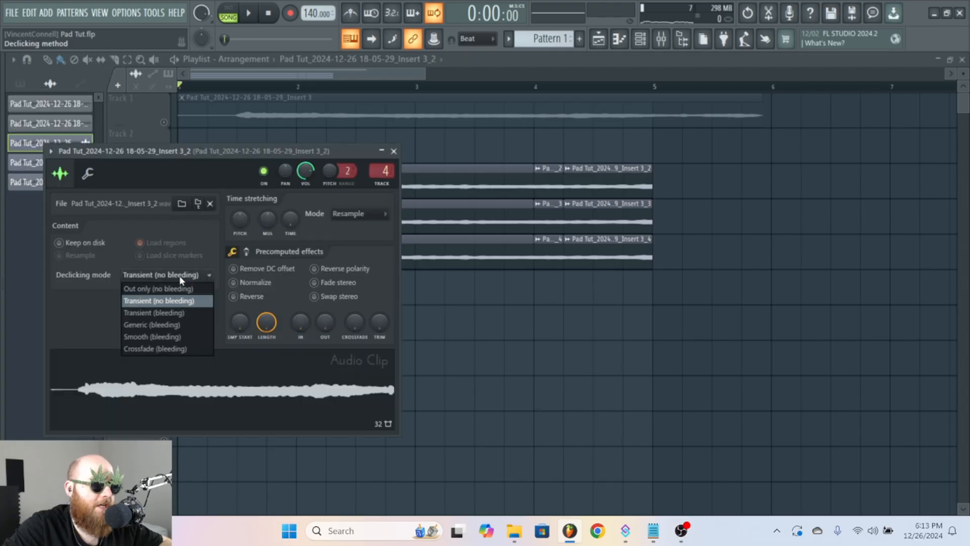
left_click(184, 323)
double_click(577, 206)
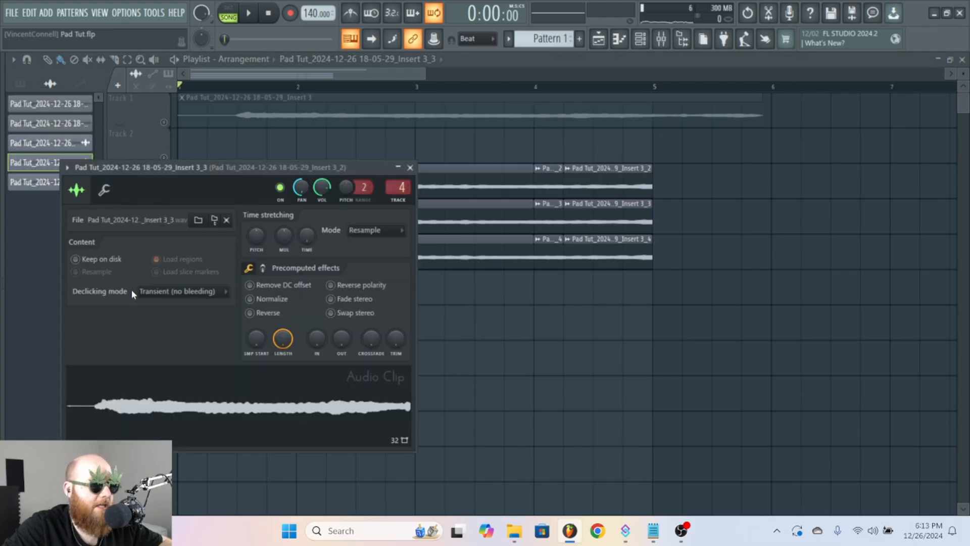
left_click(160, 292)
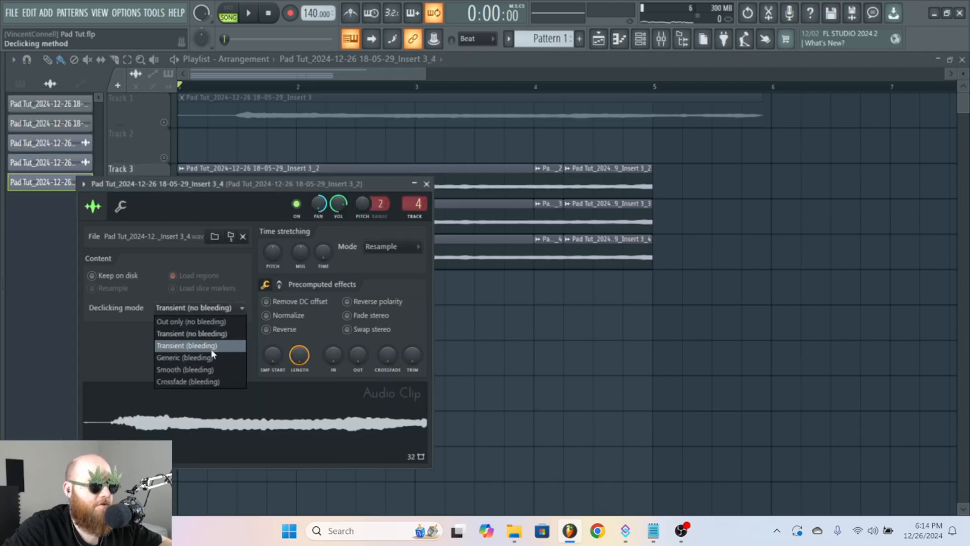
left_click(211, 357)
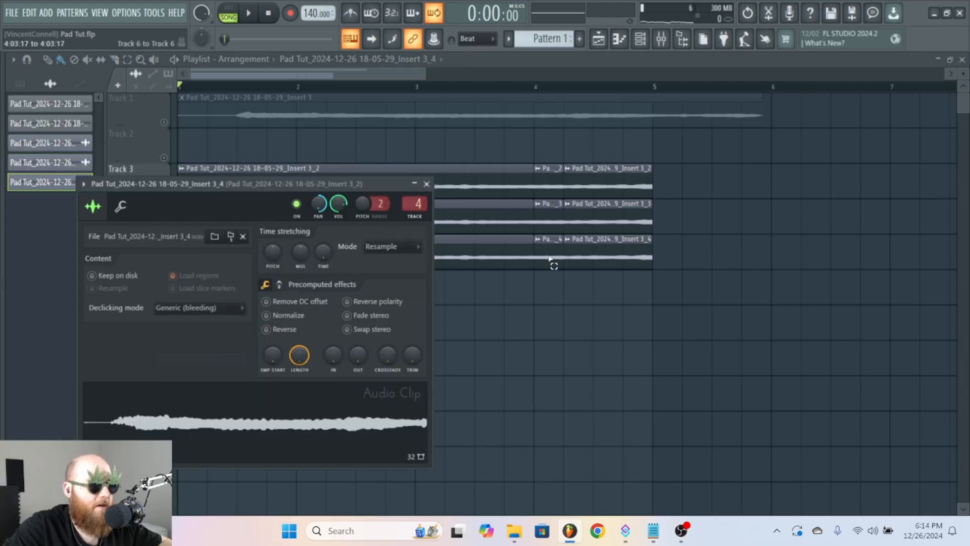
Step: Copy the one-beat slices at bar 4 of the three vocal clips to bar 5
left_click_drag(552, 262, 542, 174)
scroll(375, 71, "down", 3)
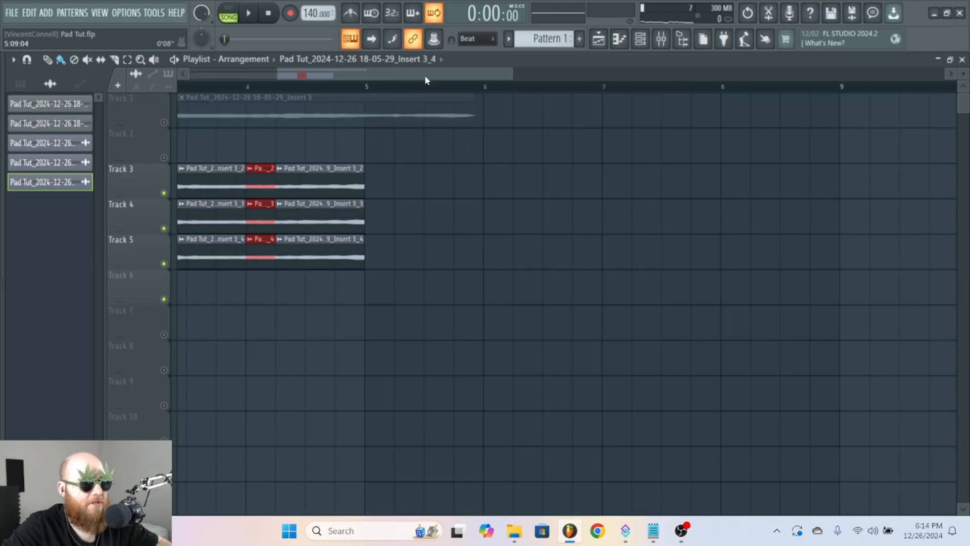
scroll(424, 80, "down", 2)
left_click(248, 86)
key("ctrl+v")
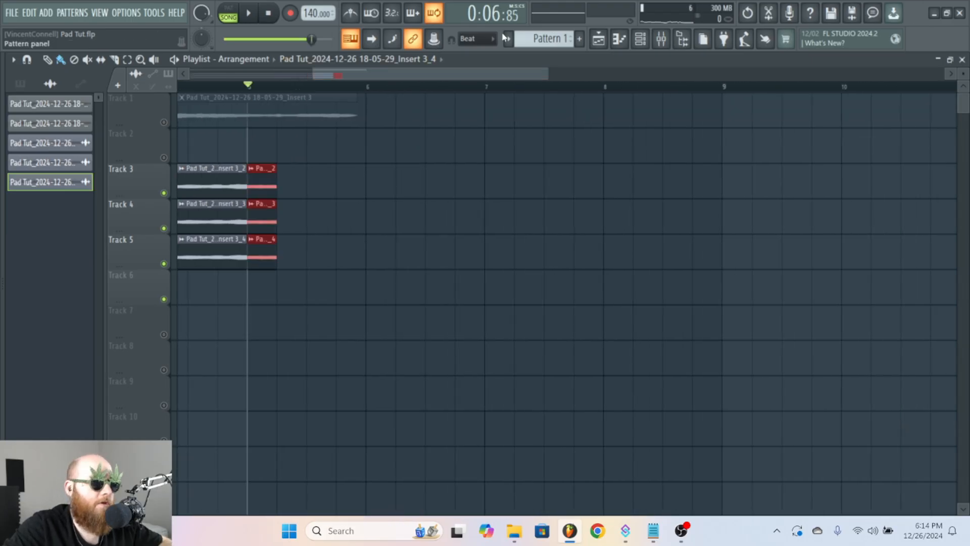
Step: Shorten the slices at bar 5 using 1/4 beat snap, repeat them up to bar 6 and play the stuttered vocals
left_click_drag(266, 286, 258, 183)
key("ctrl+b")
key("ctrl+b")
key("ctrl+b")
key("ctrl+b")
key("ctrl+b")
key("ctrl+b")
key("ctrl+b")
key("space")
left_click_drag(438, 77, 309, 83)
left_click_drag(426, 73, 630, 74)
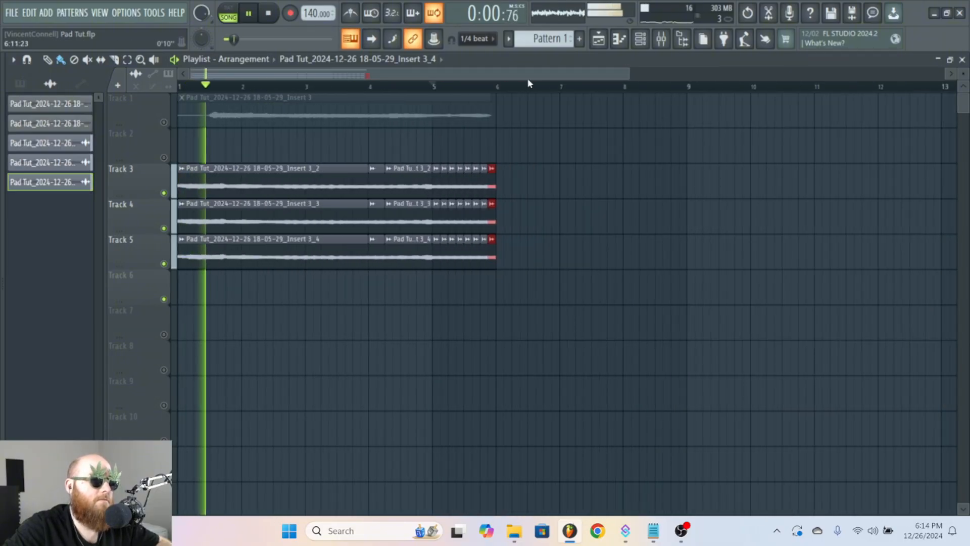
key("space")
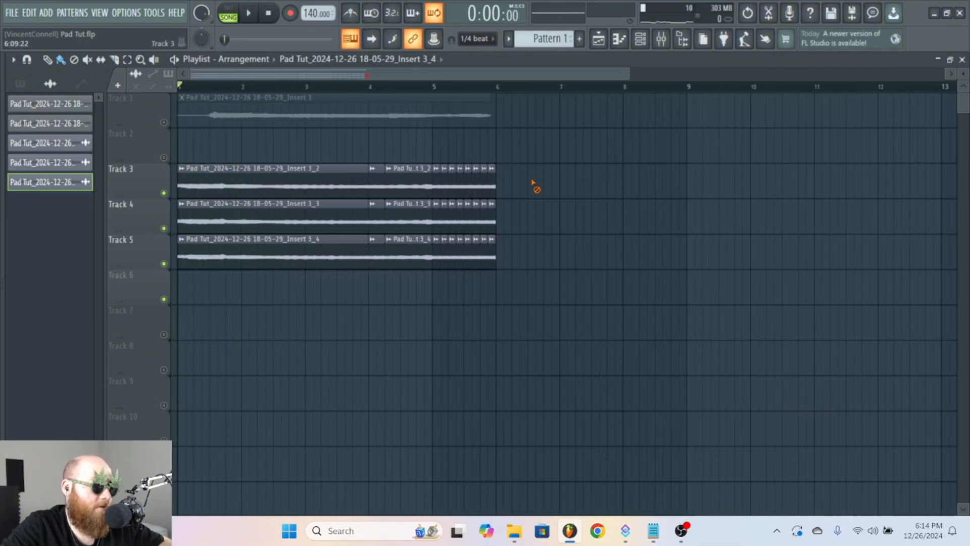
Step: Delete all vocal slices from bar 4 onward and lower the vocal clips' stretch pitch with the Auto mode
left_click_drag(532, 181, 395, 179)
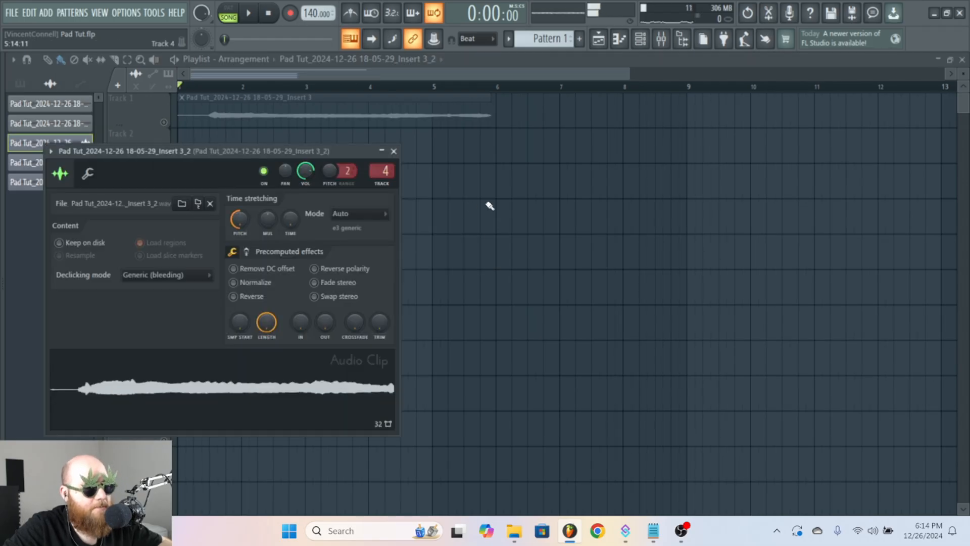
left_click(487, 242)
right_click(489, 240)
double_click(320, 205)
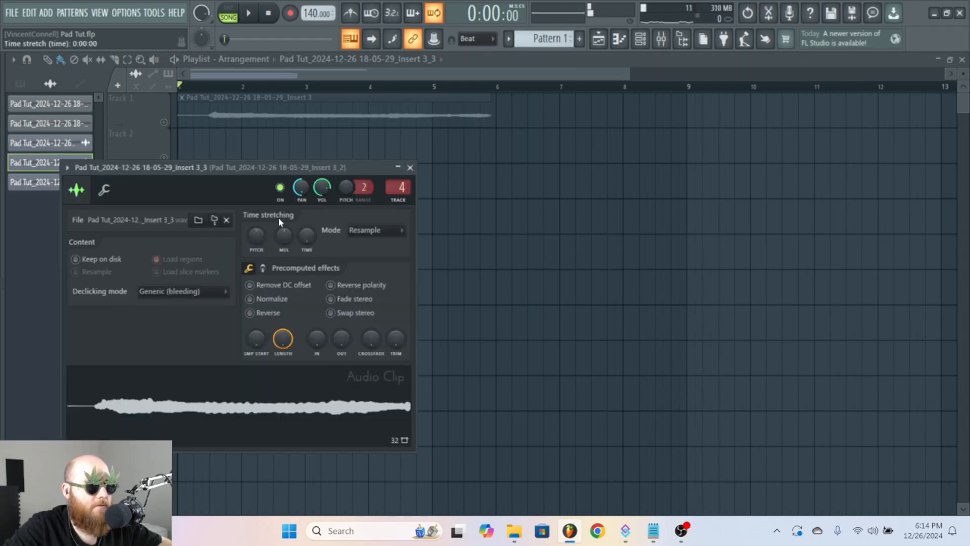
left_click(444, 259)
right_click(444, 259)
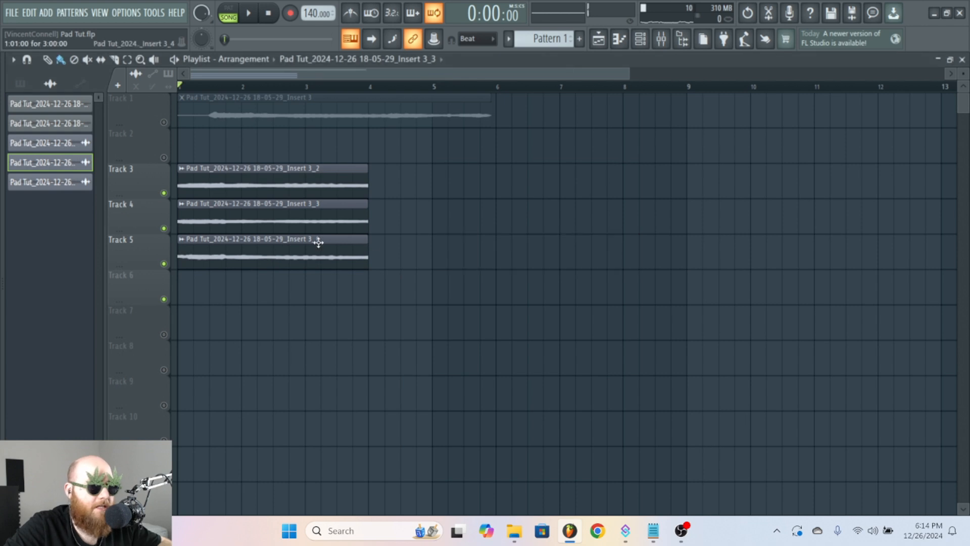
double_click(318, 242)
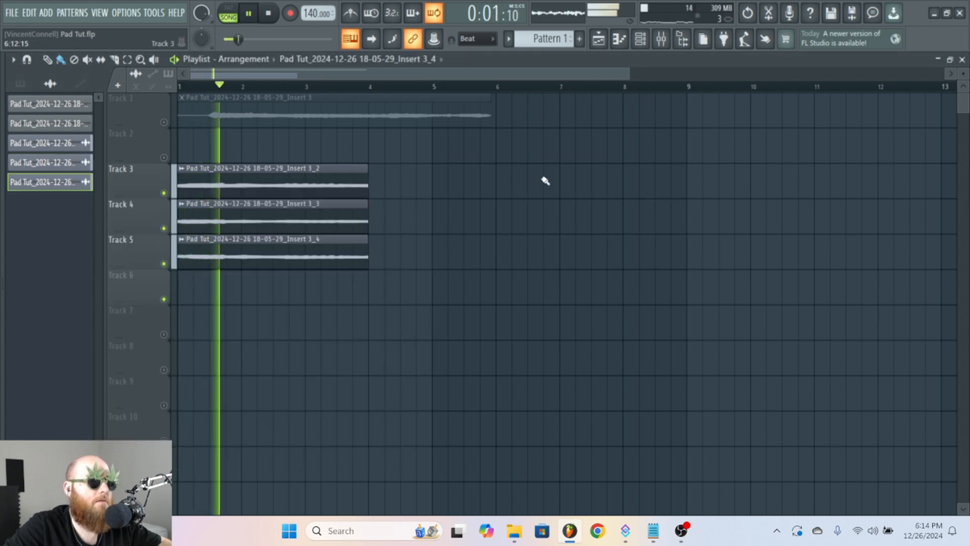
Step: Play the pitched vocals, stop, and reset the stretch pitch of the vocal clips
key("space")
left_click(394, 247)
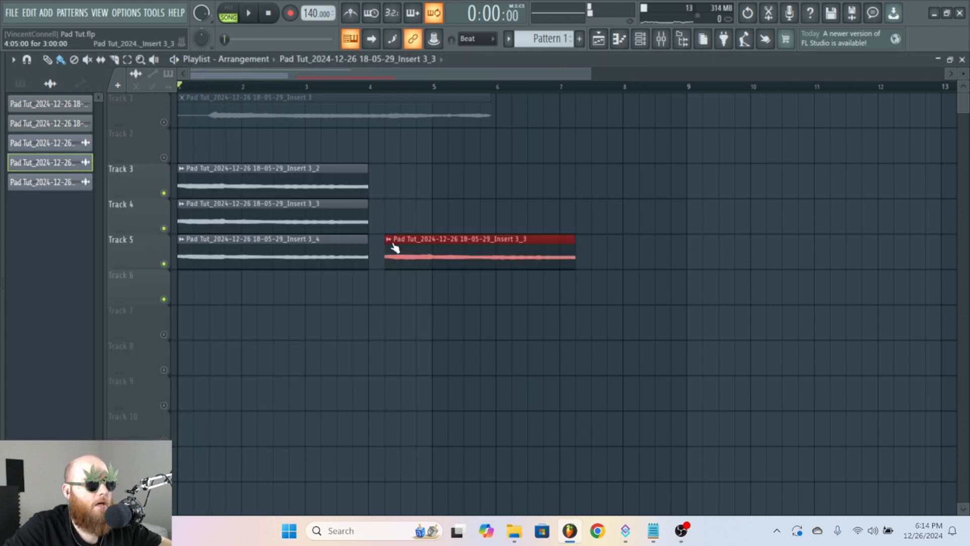
right_click(409, 247)
double_click(342, 244)
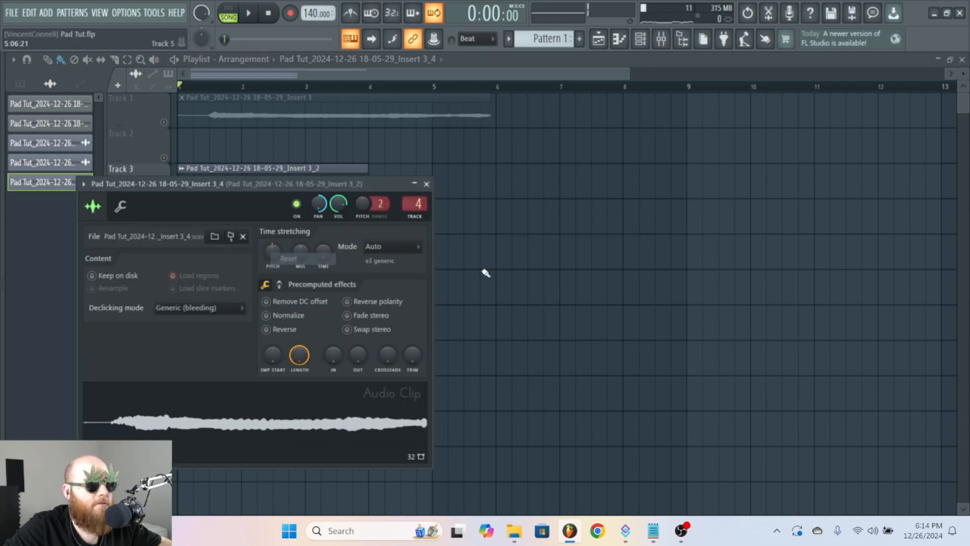
left_click(556, 283)
right_click(557, 284)
Step: With Fruity Reeverb 2 and Fruity Convolver bypassed, arm the vocal mixer track and render the selected three bars to the Vox 1 clip
key("F9")
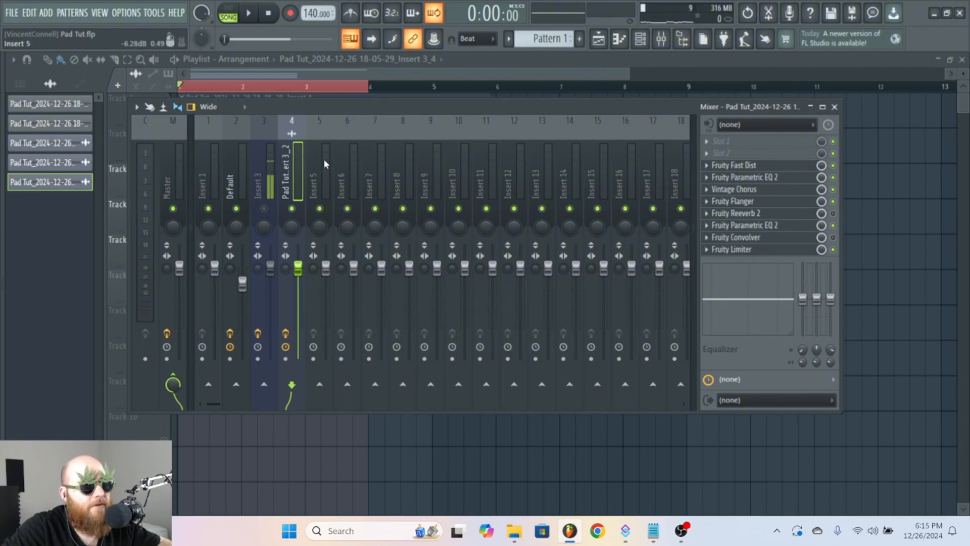
left_click(285, 359)
key("Return")
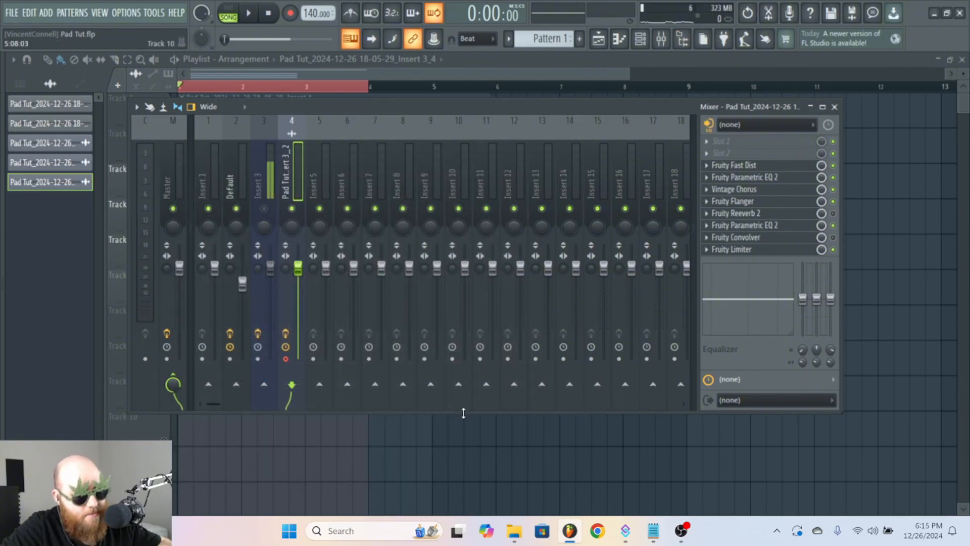
key("ctrl+r")
left_click(433, 232)
left_click(433, 265)
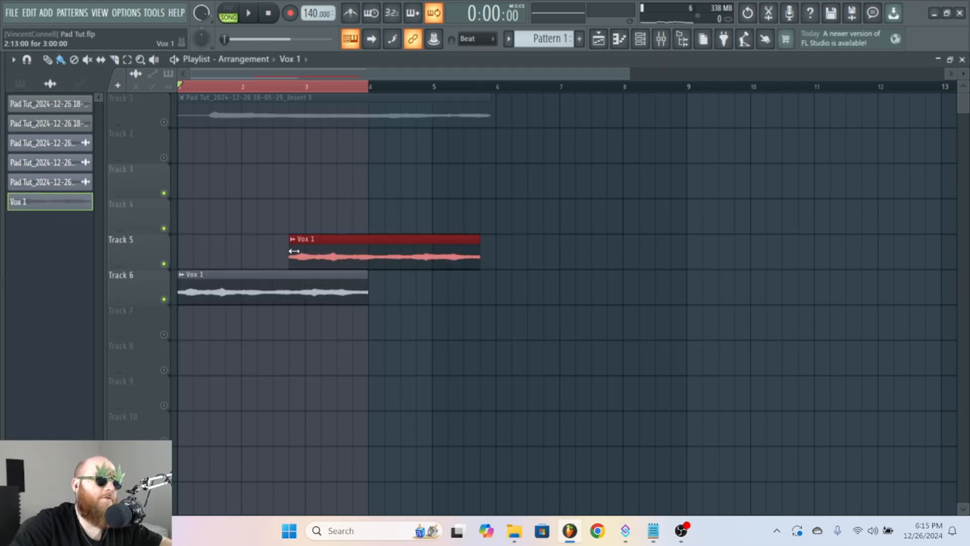
Step: Make a copy of the Vox 1 clip unique as a sample and place it at bar 1 on track 7
left_click(292, 239)
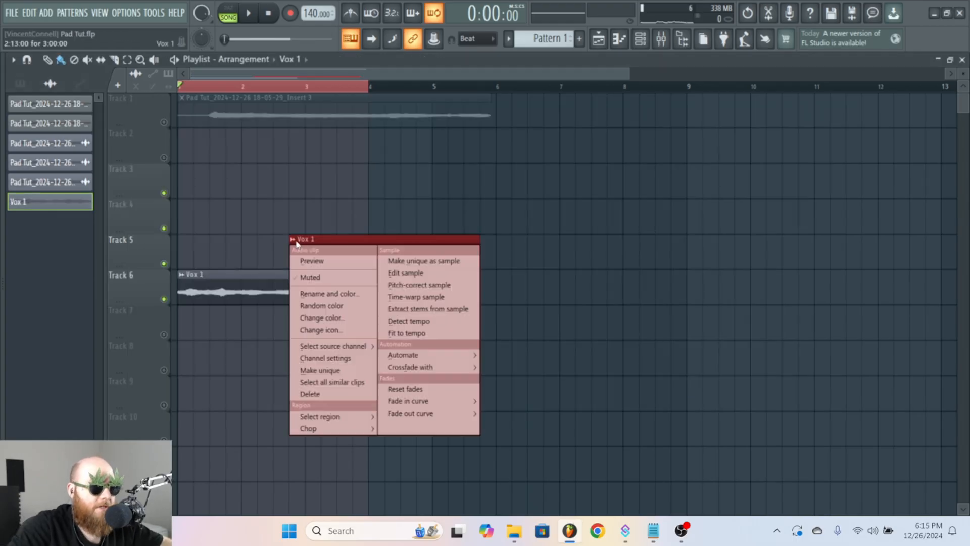
left_click(417, 261)
double_click(417, 262)
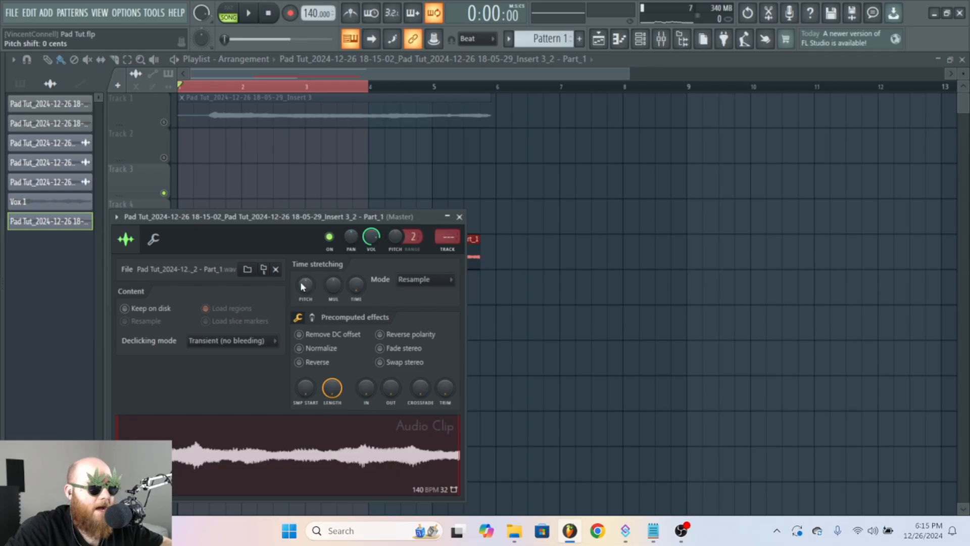
left_click(288, 190)
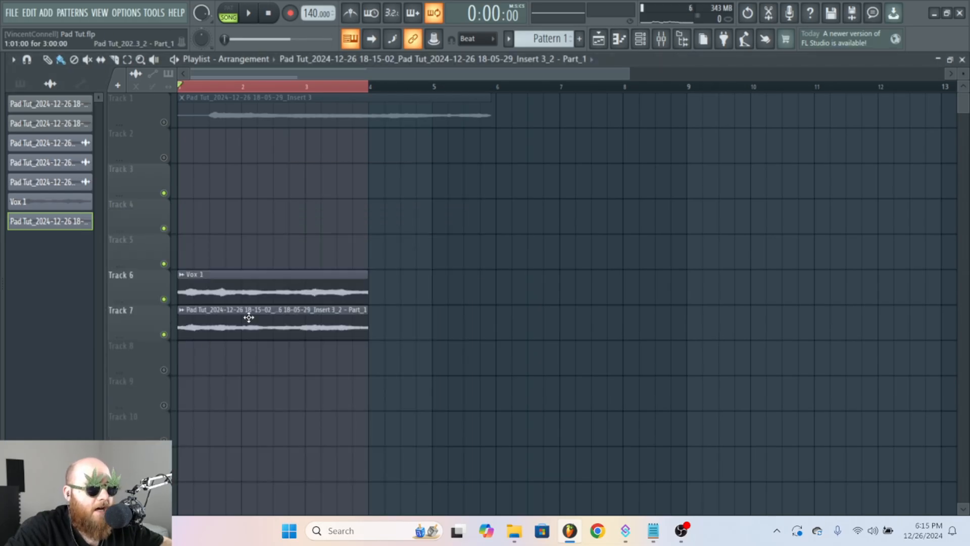
Step: Lower the stretch pitch of the track 7 vocal sample in Auto mode and enable its Swap stereo option
double_click(271, 322)
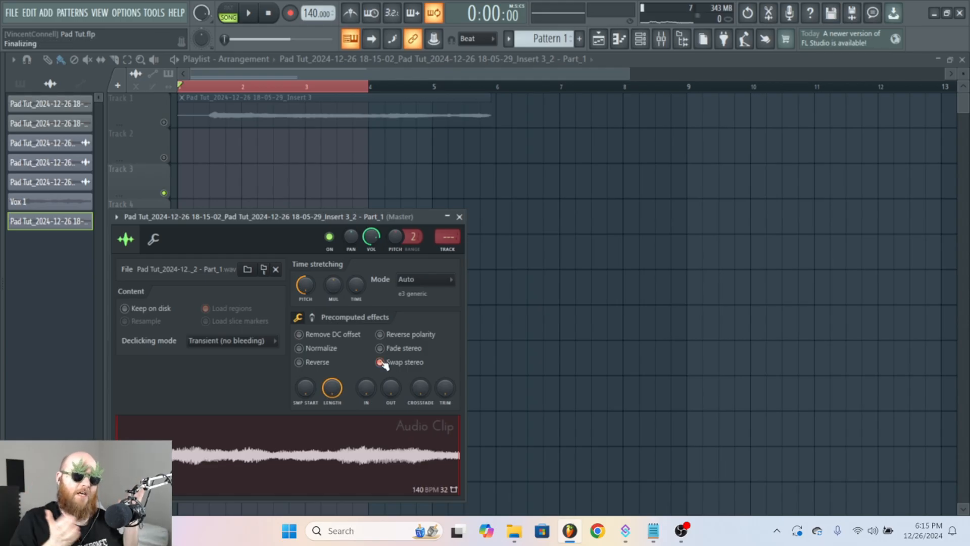
left_click(378, 174)
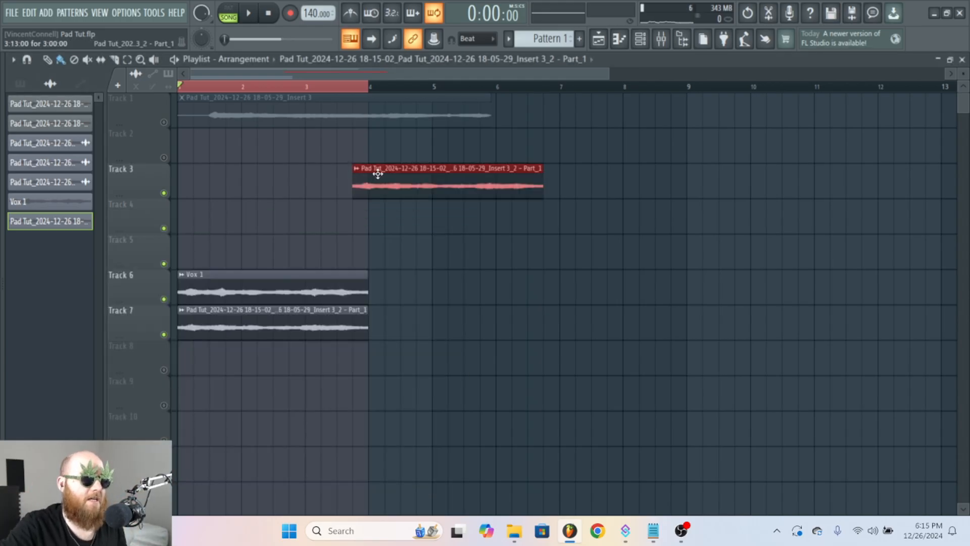
right_click(379, 174)
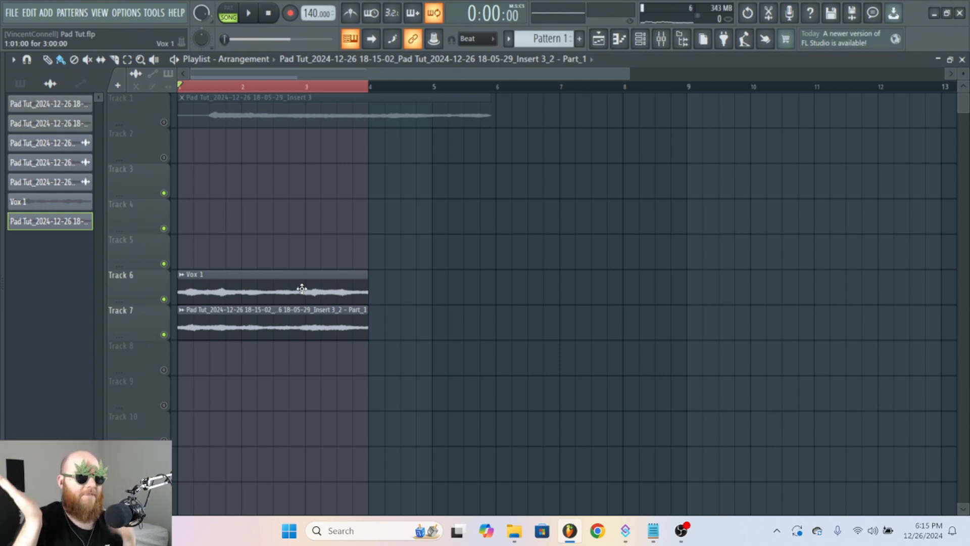
double_click(299, 331)
right_click(407, 175)
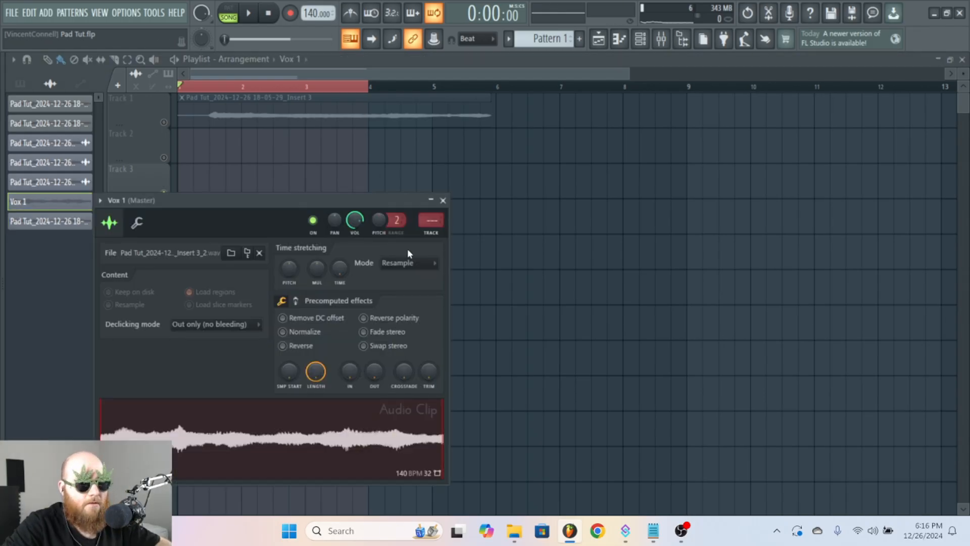
Step: Route the Vox 1 clip and the track 7 vocal sample to mixer track 4, and show that track's effect chain
left_click(431, 220)
left_click(329, 183)
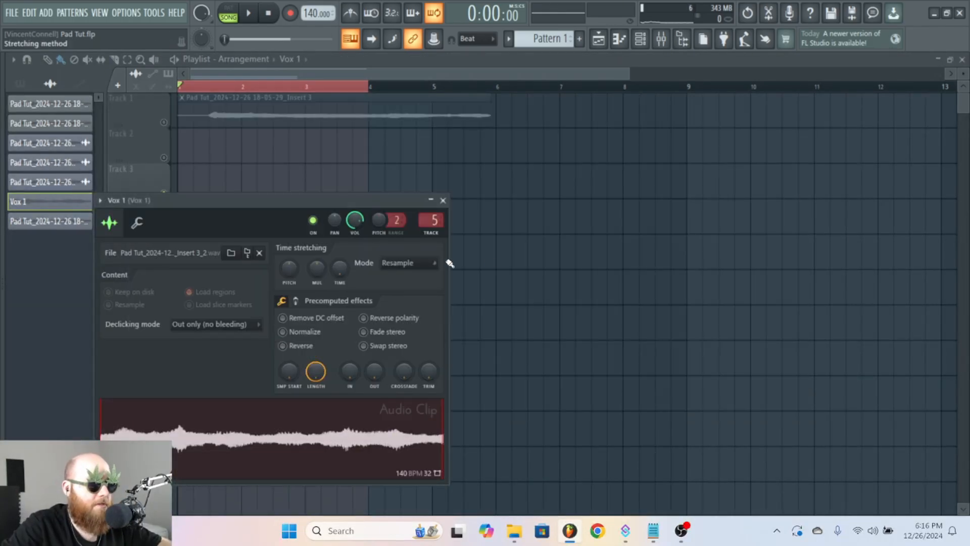
left_click_drag(432, 220, 450, 228)
left_click(496, 238)
right_click(496, 238)
double_click(360, 311)
left_click(429, 182)
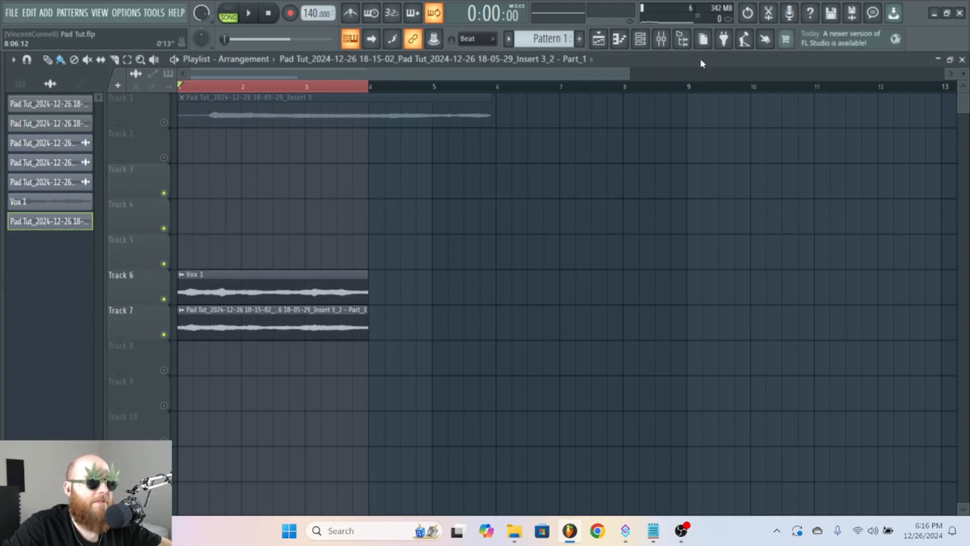
left_click(661, 39)
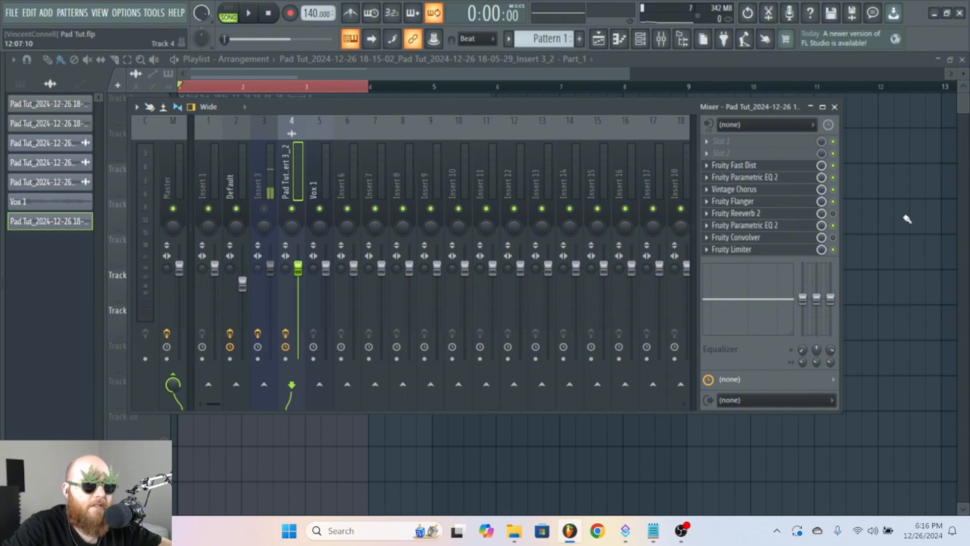
Step: Play the two vocal layers and set the Vox 1 clip to Stretch mode with a pitch range of 12
key("space")
left_click(877, 262)
right_click(879, 264)
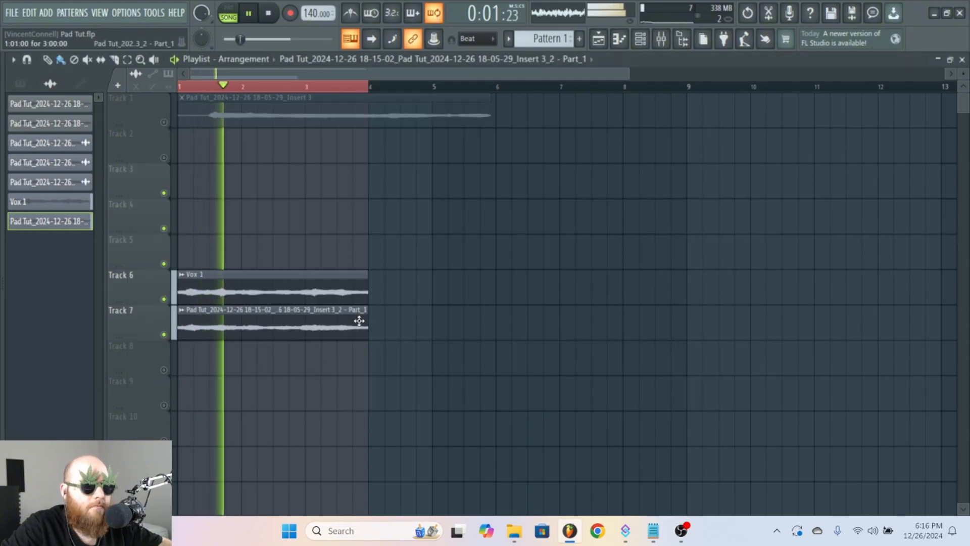
double_click(326, 324)
left_click(524, 314)
right_click(574, 329)
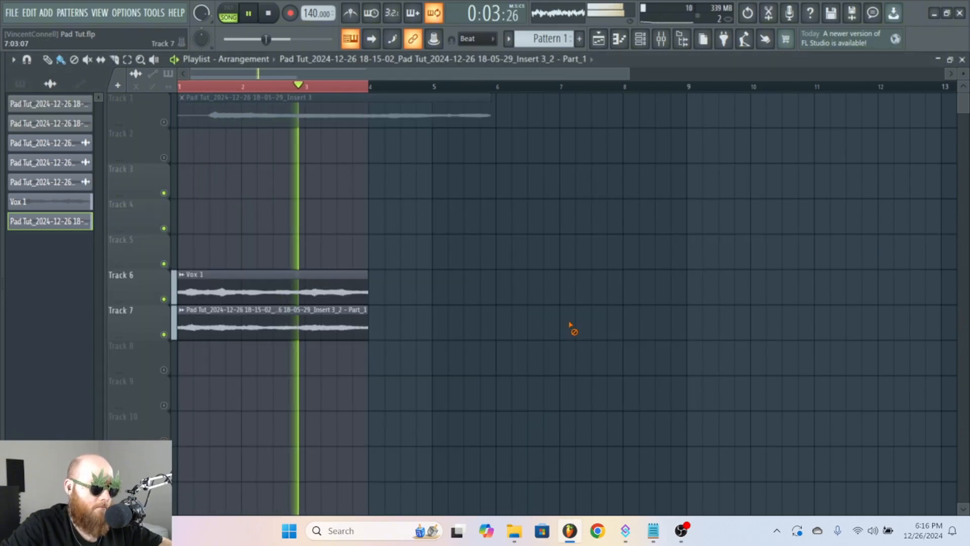
double_click(314, 285)
key("space")
left_click_drag(397, 223, 397, 205)
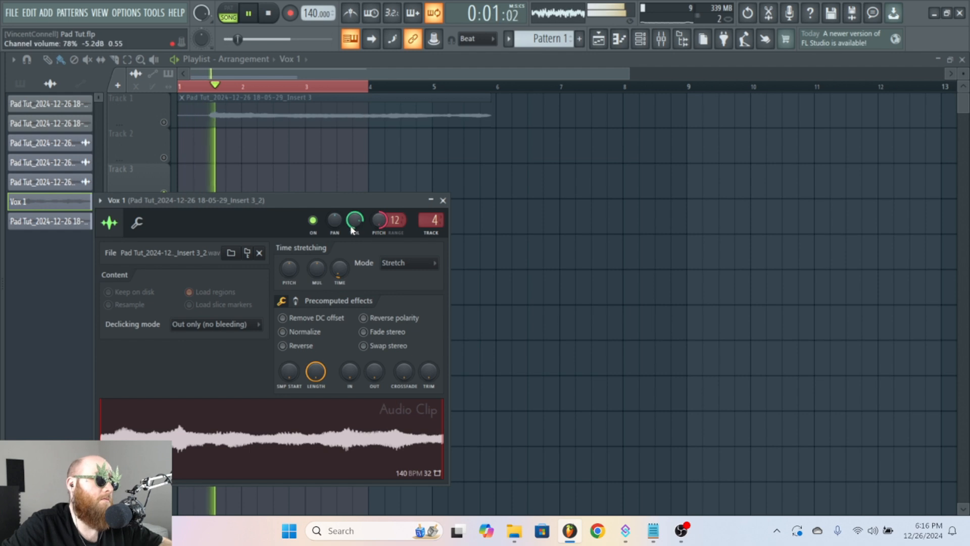
left_click(443, 200)
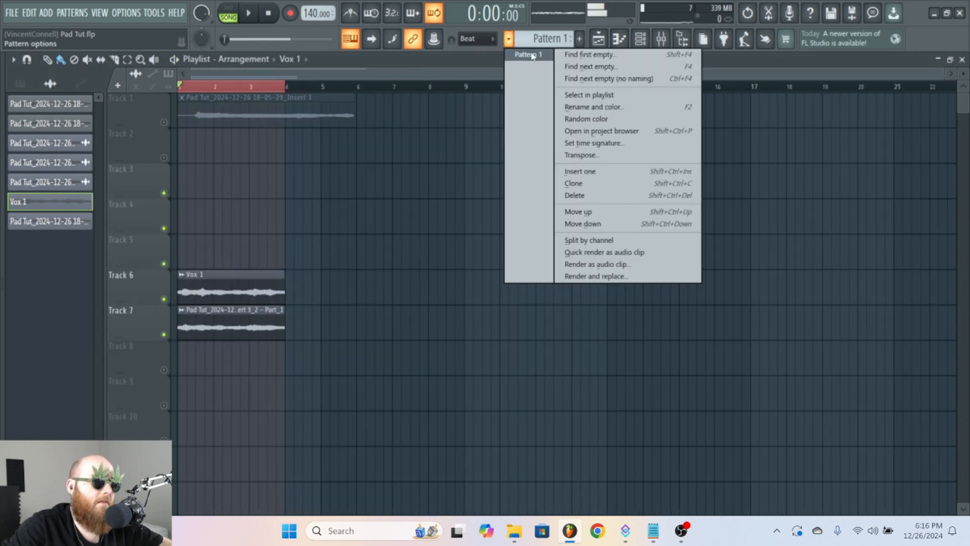
Step: Place Pattern 1 at bar 1 of track 8 and play it with both vocal layers, deleting any stray pattern clips
left_click_drag(531, 56, 182, 368)
left_click(164, 369)
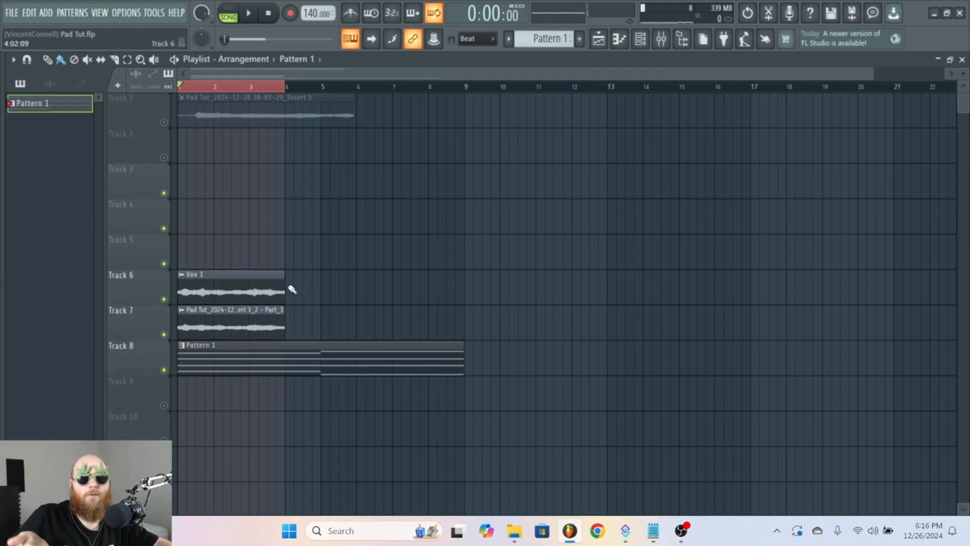
key("space")
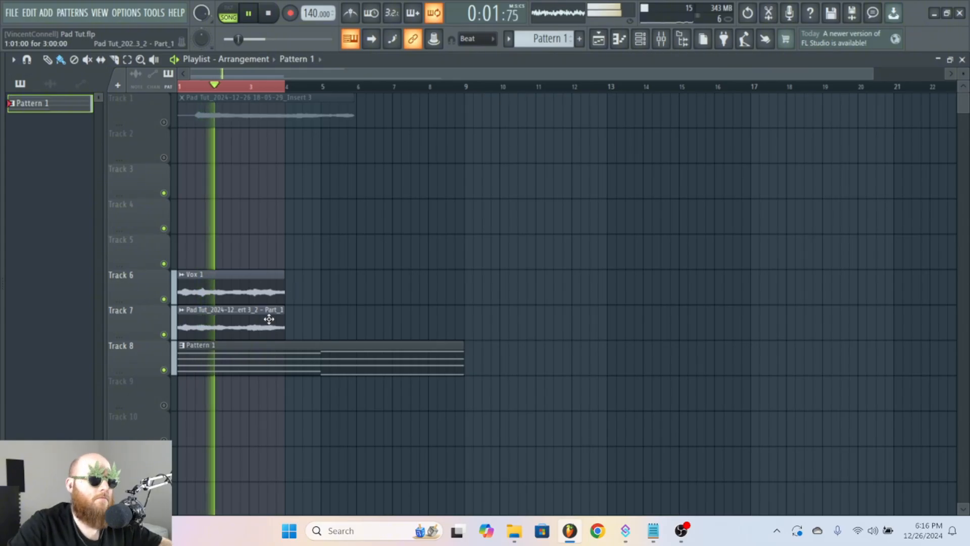
left_click(293, 237)
right_click(297, 237)
left_click(306, 237)
right_click(305, 237)
left_click(307, 230)
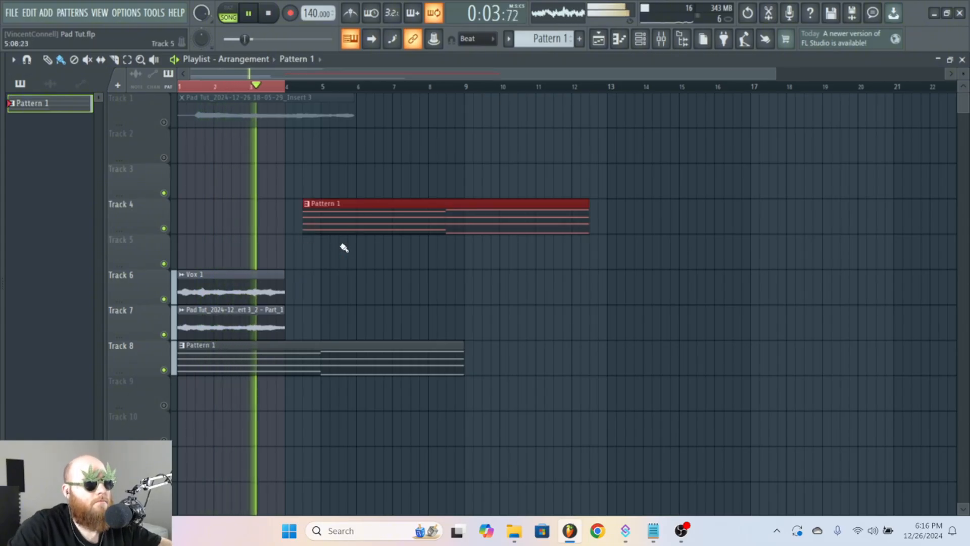
right_click(339, 232)
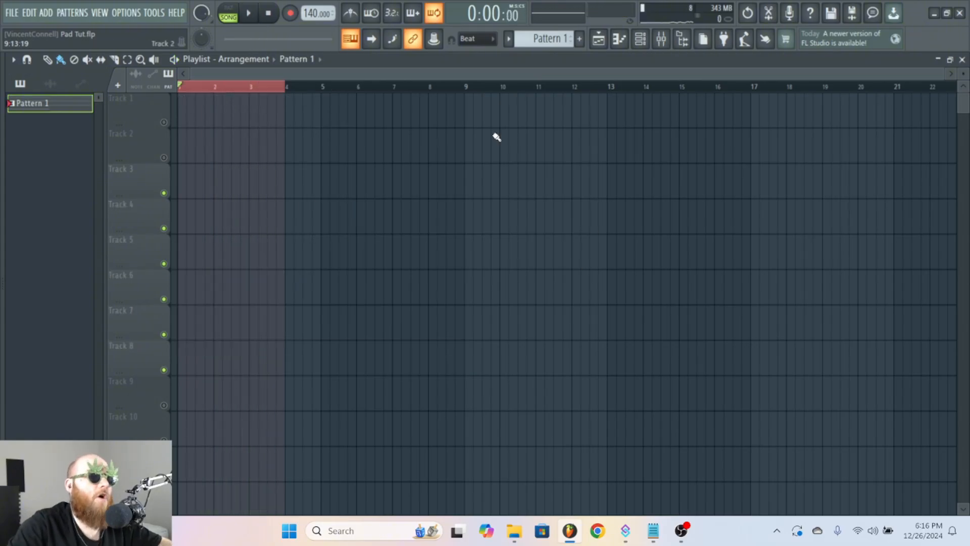
Step: Replace the Default Harmor channel in the channel rack with an empty Sampler
left_click(645, 39)
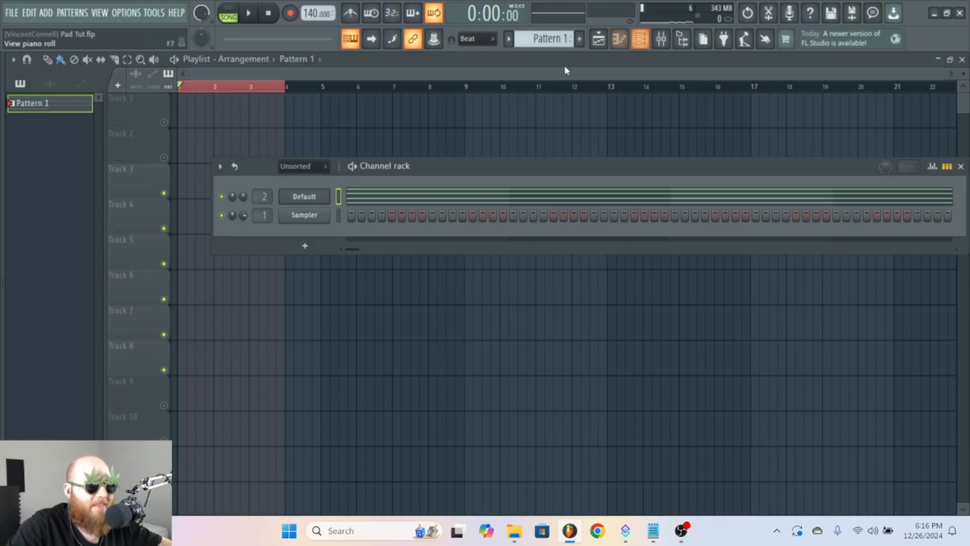
right_click(311, 199)
left_click_drag(415, 174, 349, 185)
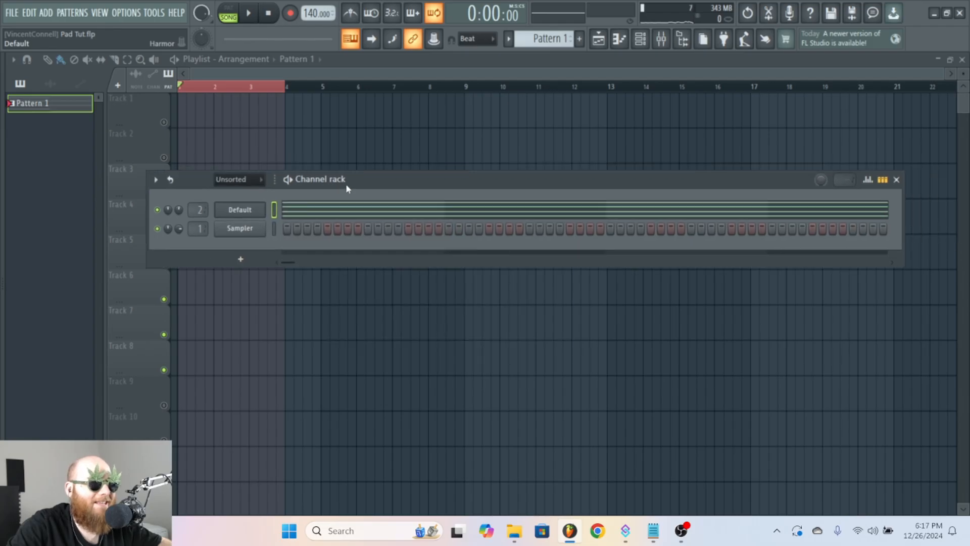
right_click(240, 209)
mouse_move(323, 318)
mouse_move(434, 294)
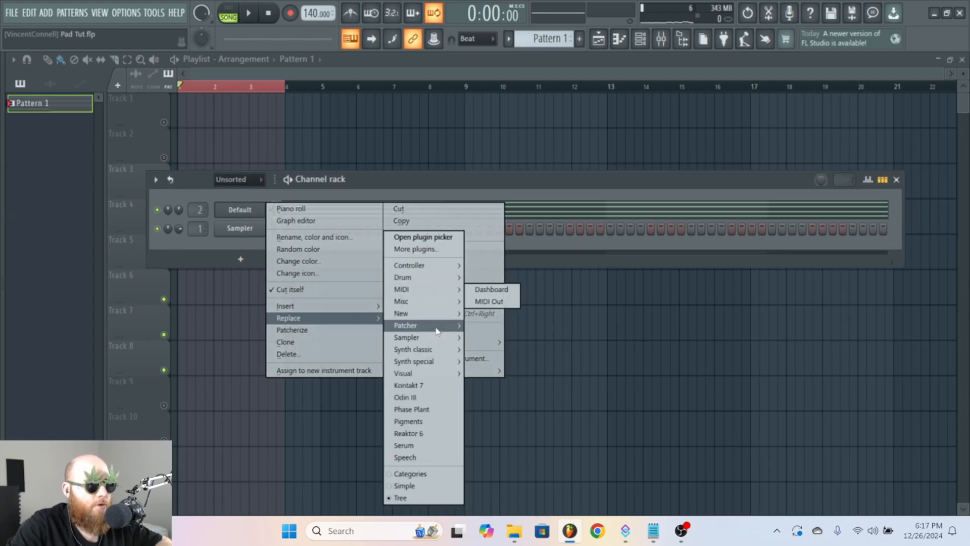
mouse_move(429, 337)
left_click(507, 362)
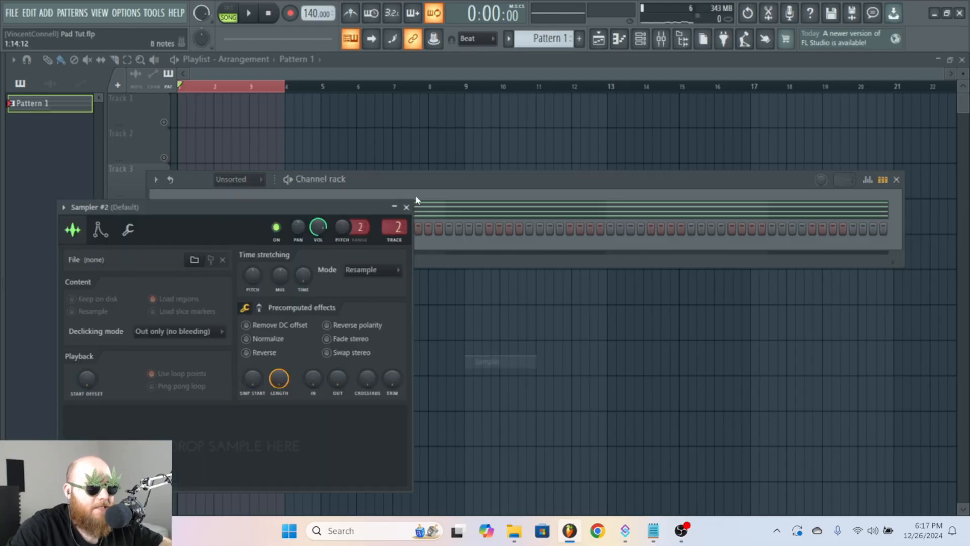
left_click(407, 208)
left_click_drag(392, 180, 449, 180)
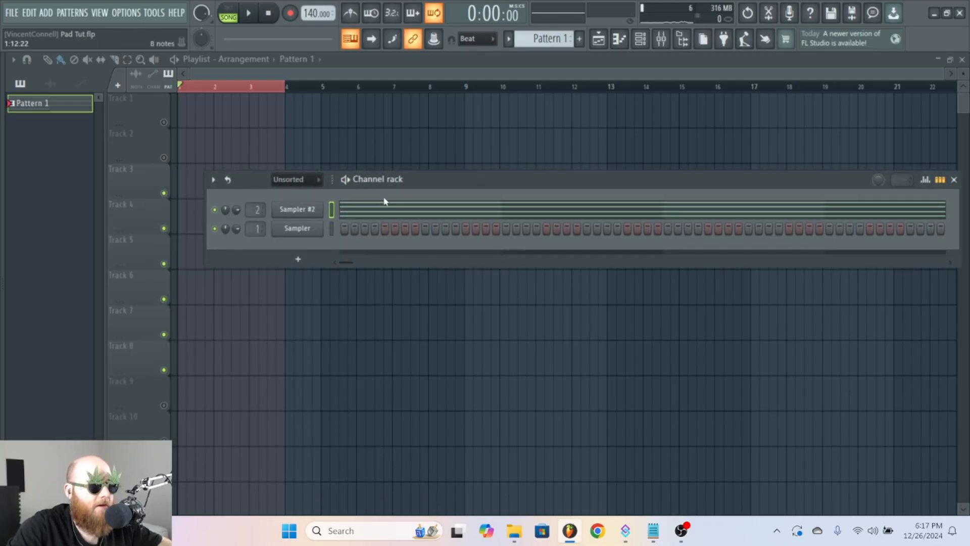
Step: Look through the full list of sample packs for a source sound, including Cymatics - PHARAOH Beta Pack and ChillPanic Packs
mouse_move(3, 209)
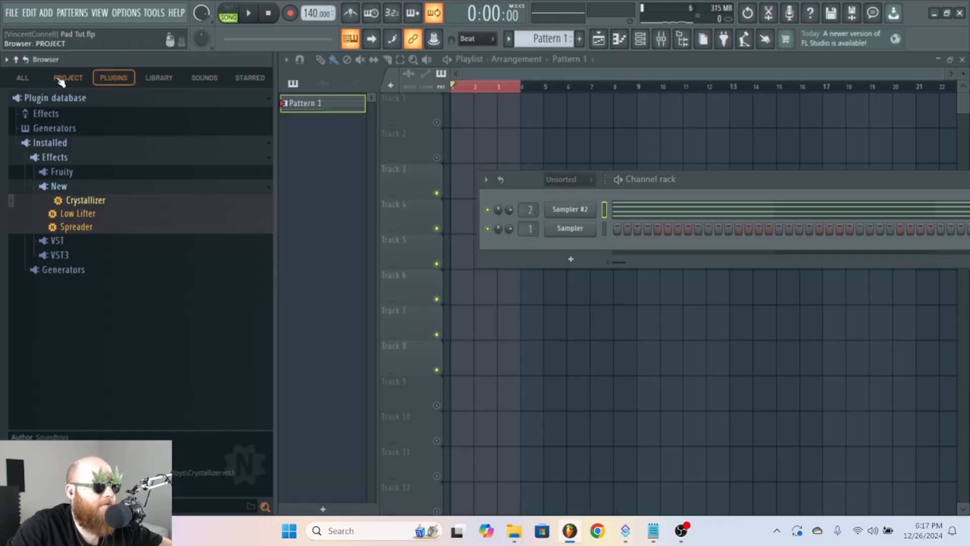
left_click(22, 75)
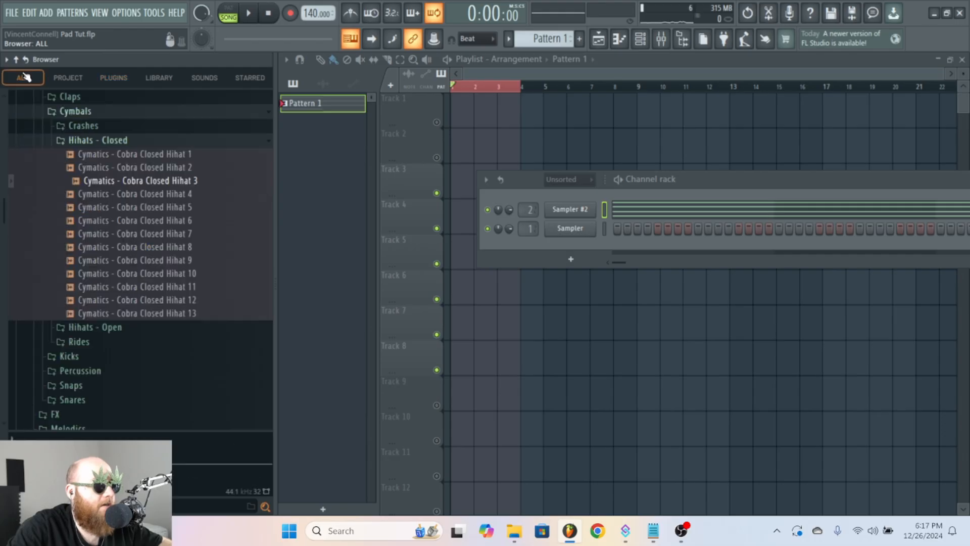
left_click(97, 140)
scroll(105, 120, "up", 8)
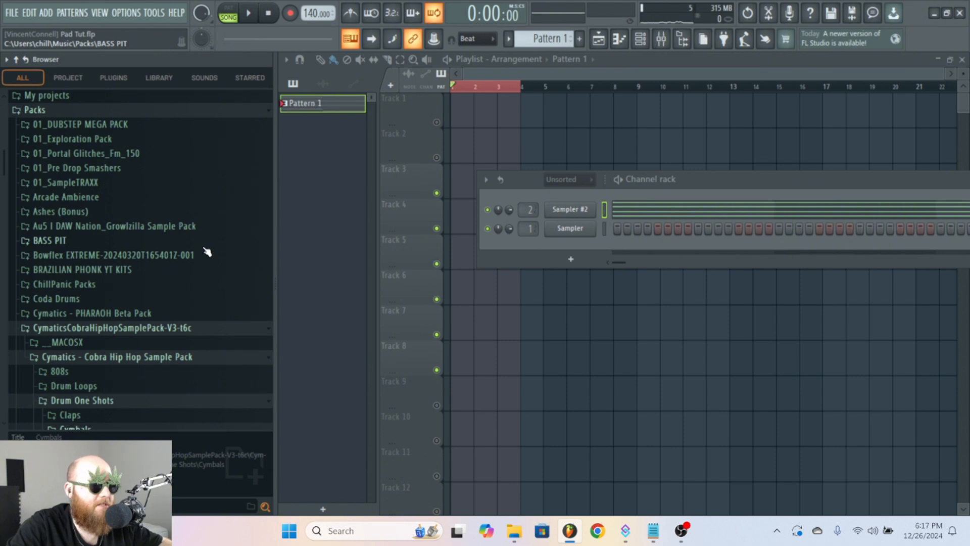
left_click(162, 318)
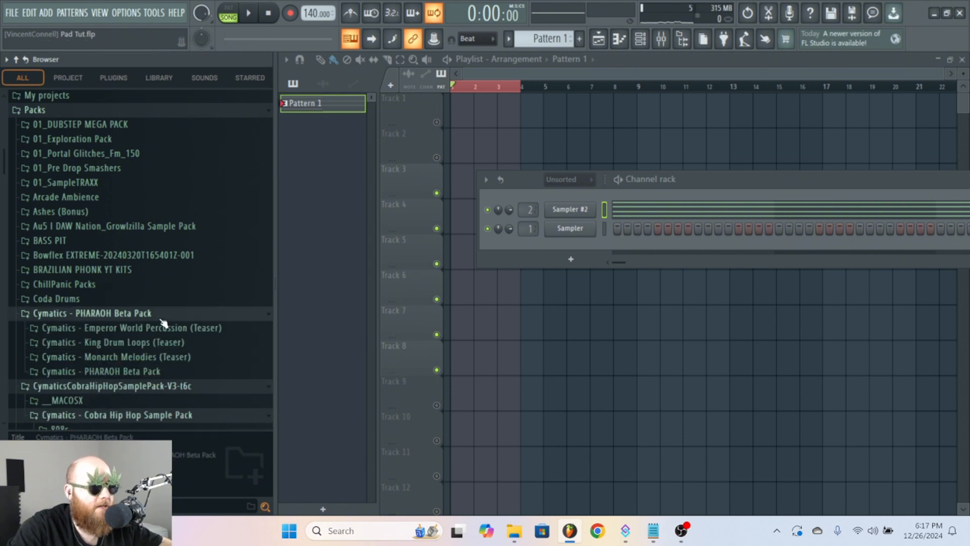
left_click(177, 285)
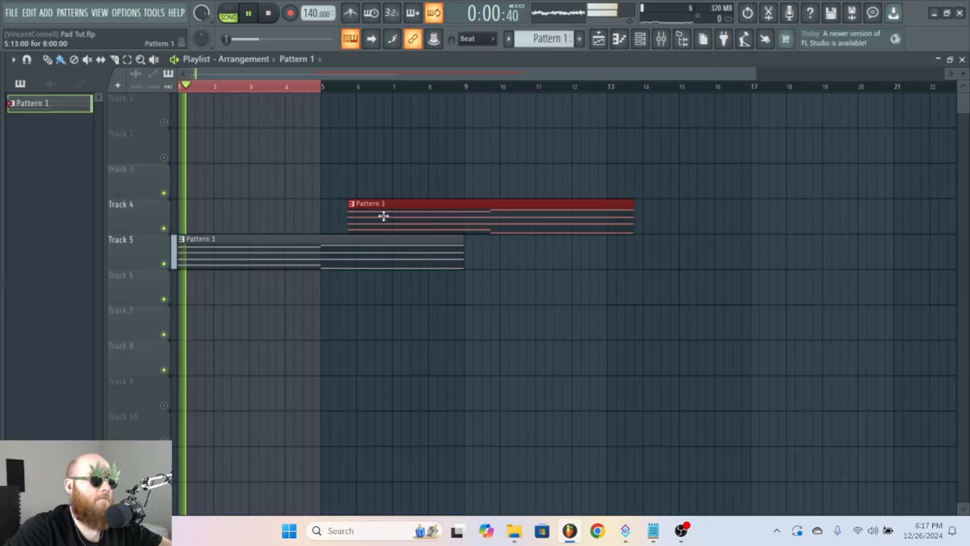
Step: Load Edison into slot 7 of the Default mixer track and raise the Blur amount to its maximum for the recorded sample
right_click(383, 216)
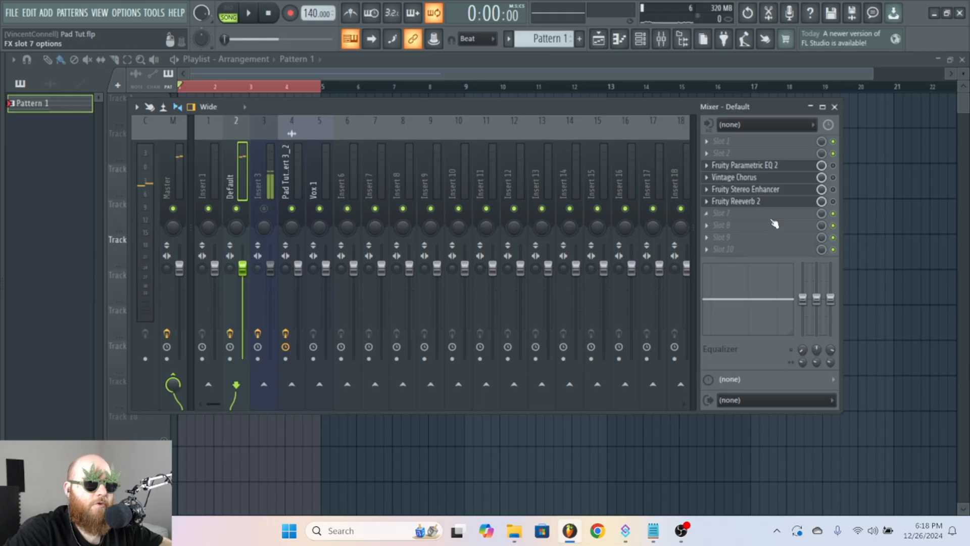
left_click(733, 213)
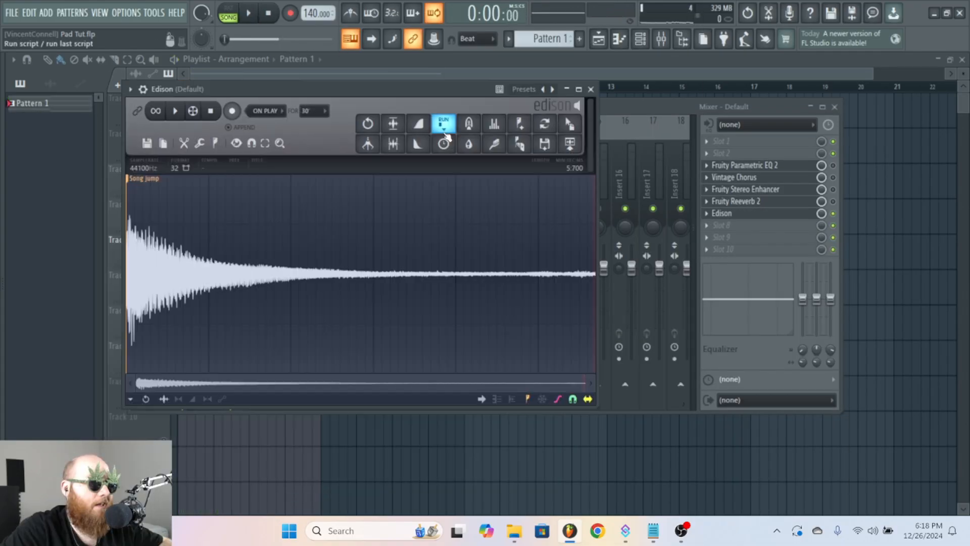
left_click(470, 145)
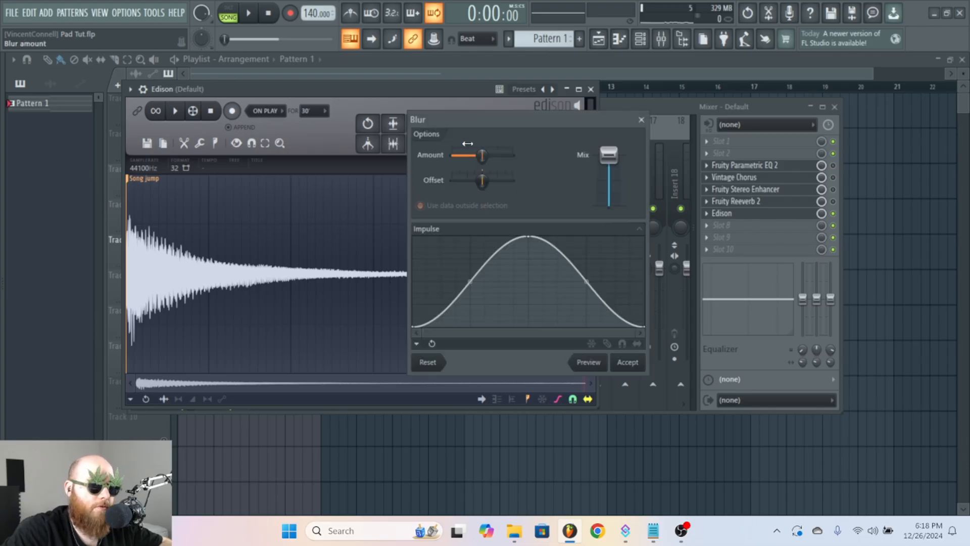
left_click_drag(504, 114, 516, 113)
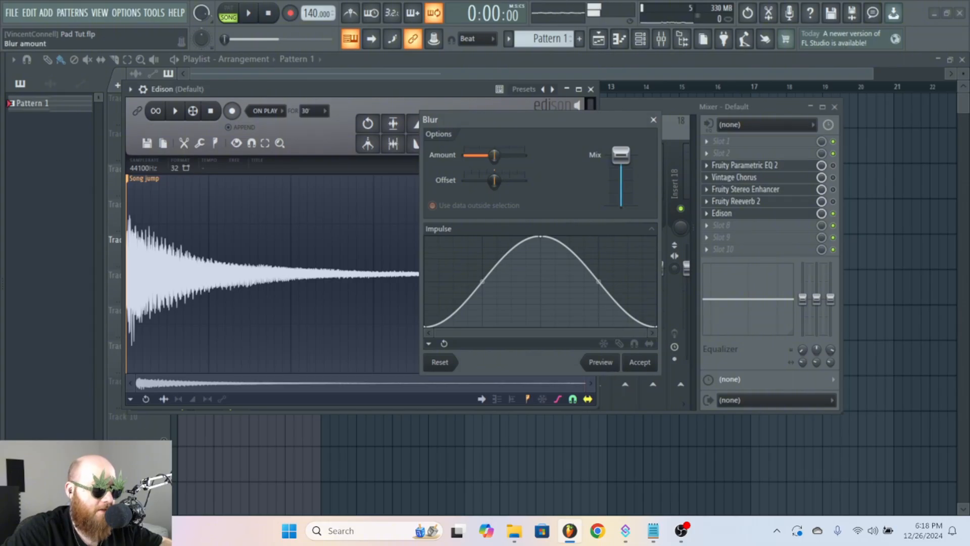
left_click_drag(494, 156, 529, 156)
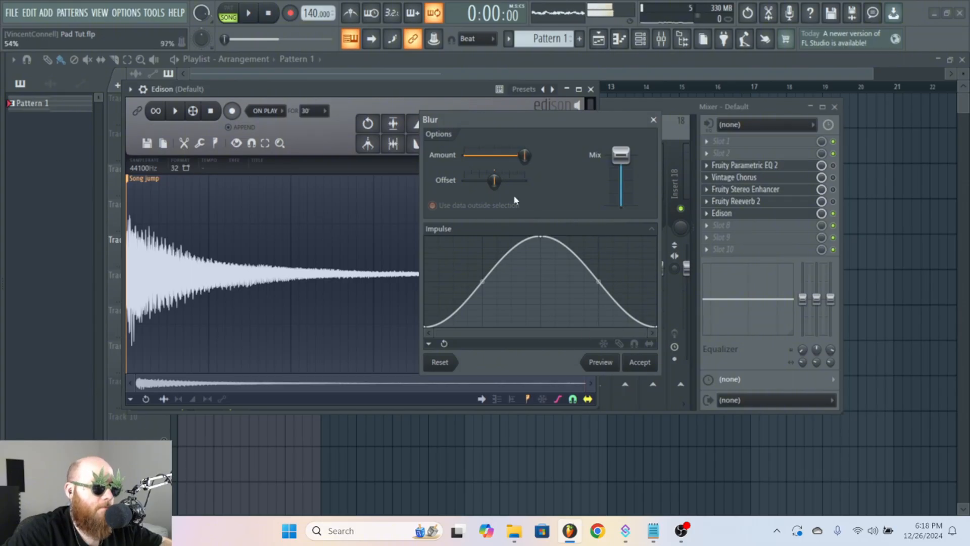
left_click_drag(540, 116, 527, 106)
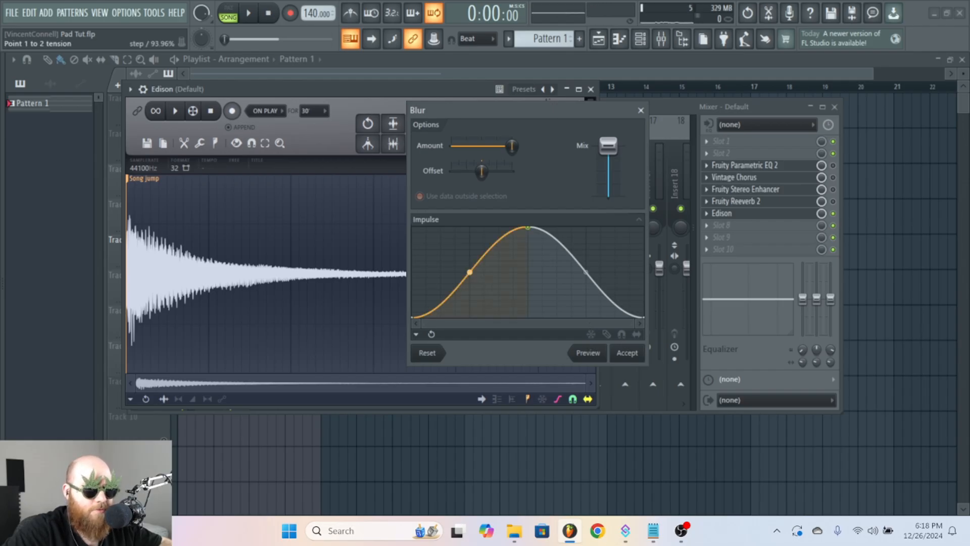
Step: Reshape both halves of the Blur impulse curve into repeating waves and preview the blur
left_click_drag(469, 272, 469, 318)
left_click_drag(586, 272, 586, 310)
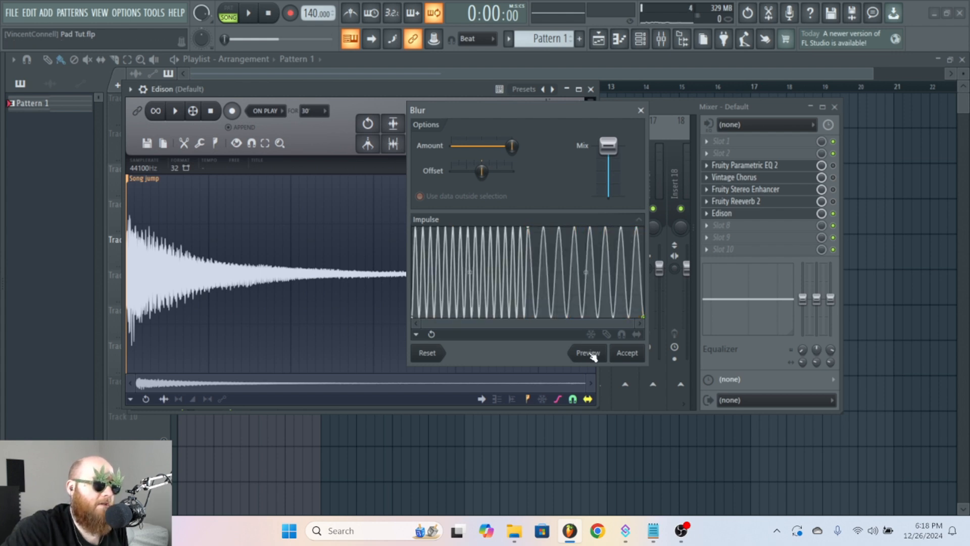
left_click(593, 355)
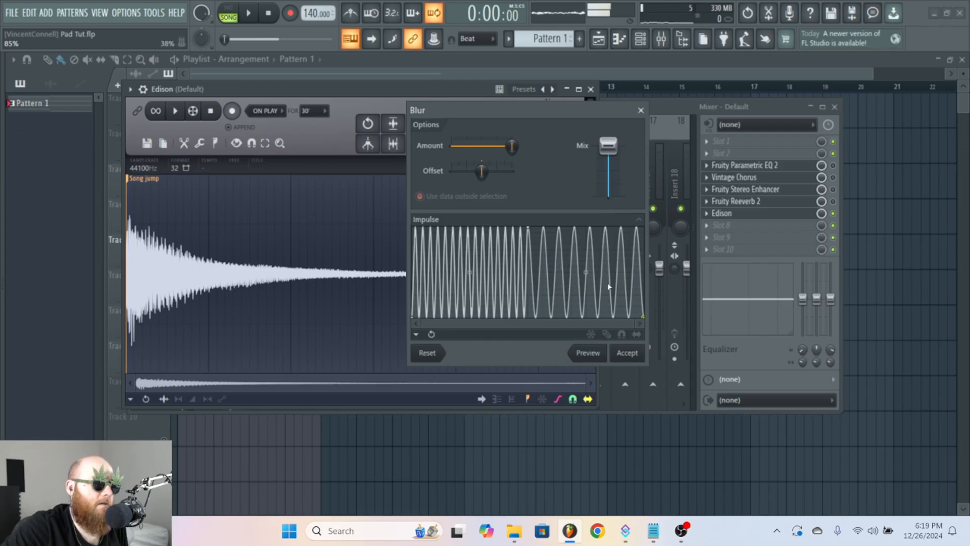
Step: Make the impulse waves much denser in both halves, preview and apply the blur, and play the blurred sample in Edison
left_click_drag(586, 272, 586, 353)
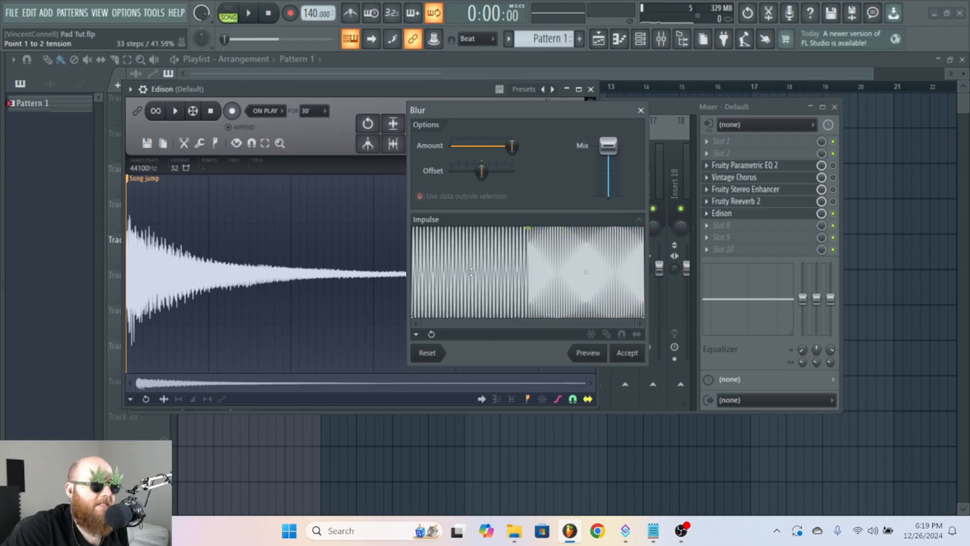
mouse_move(469, 273)
left_mouse_down()
mouse_move(470, 308)
mouse_move(469, 263)
left_mouse_up()
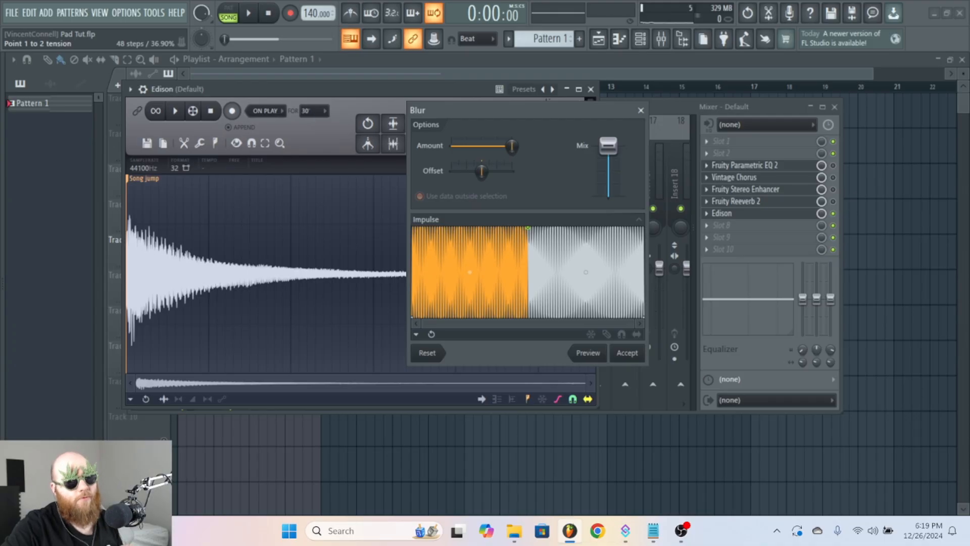
left_click_drag(469, 271, 470, 272)
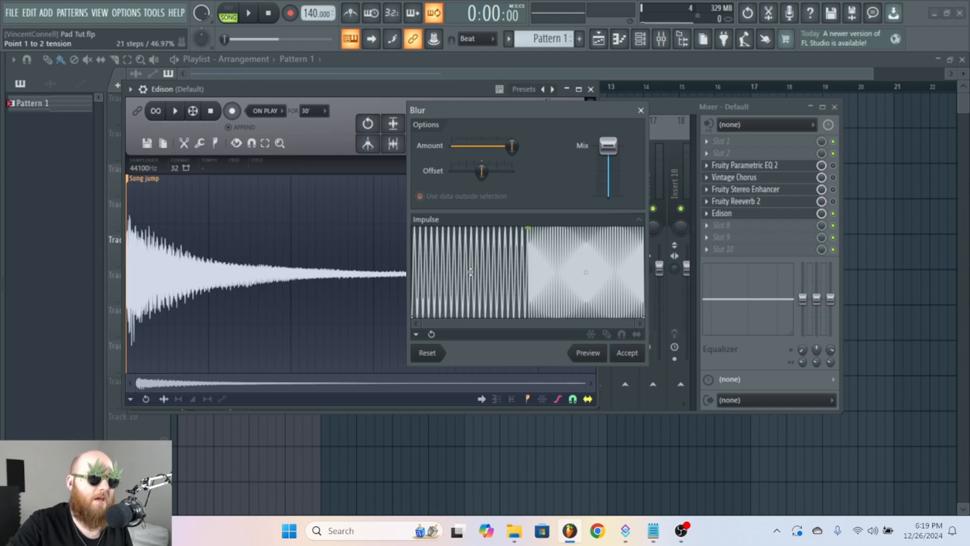
left_click_drag(470, 272, 470, 289)
left_click(580, 352)
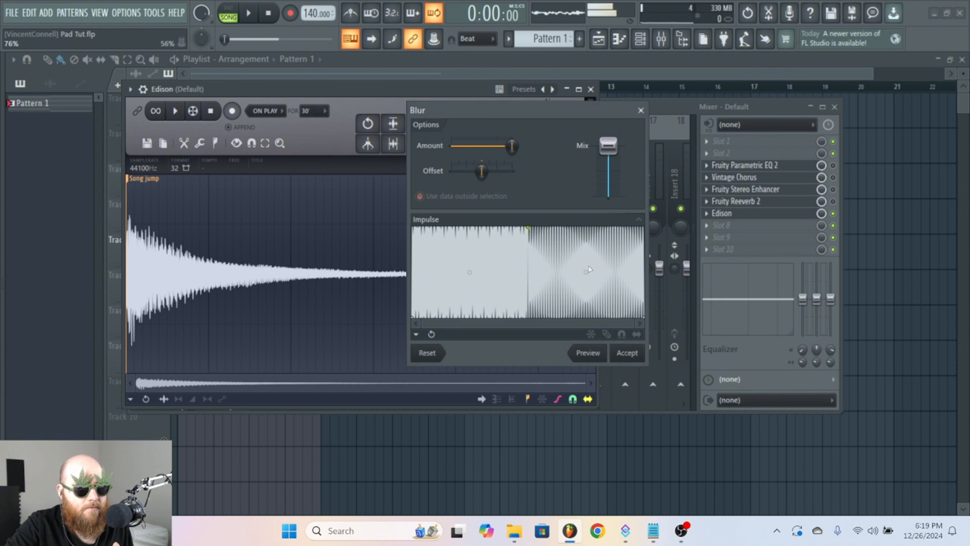
key("Return")
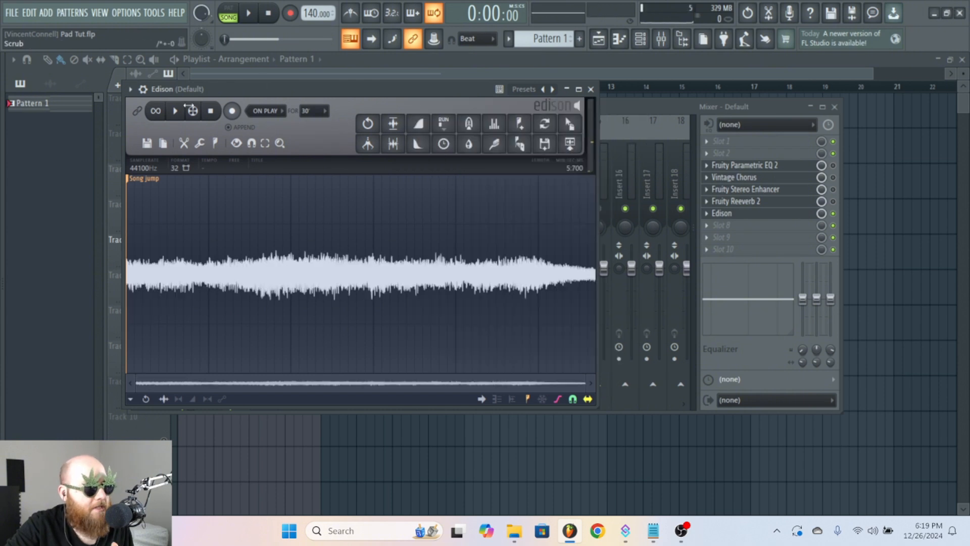
left_click(183, 114)
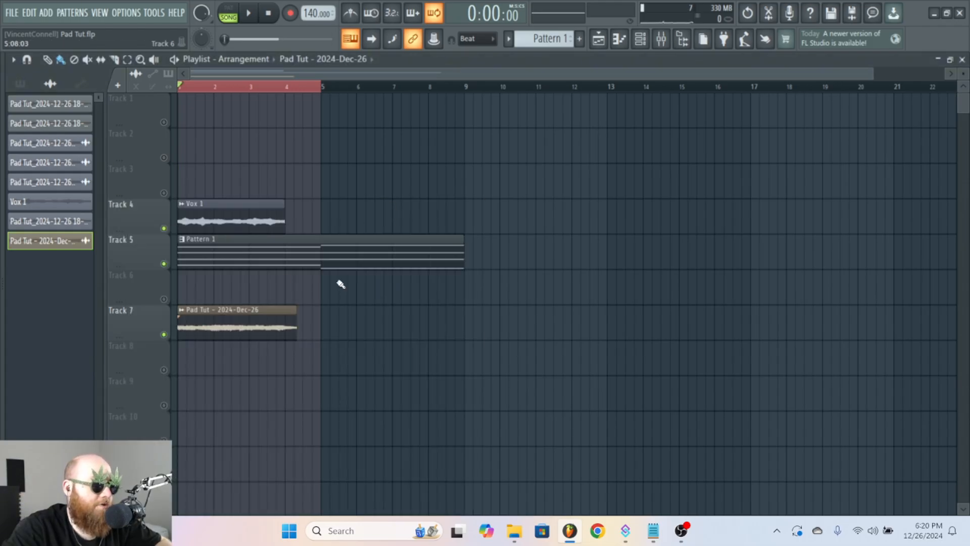
Step: Play Vox 1, Pattern 1 and the blurred pad clip together, and open the settings of the track 7 clip
left_click(260, 218)
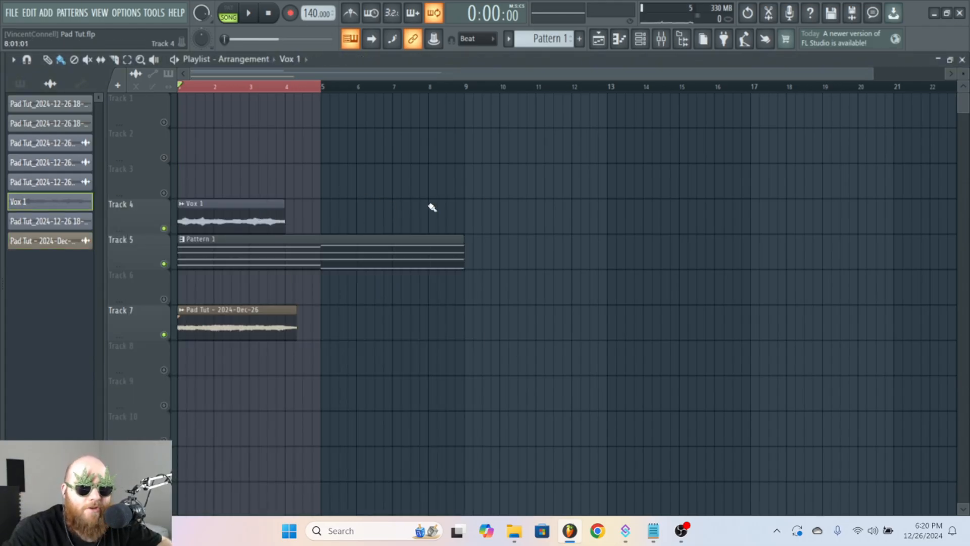
key("space")
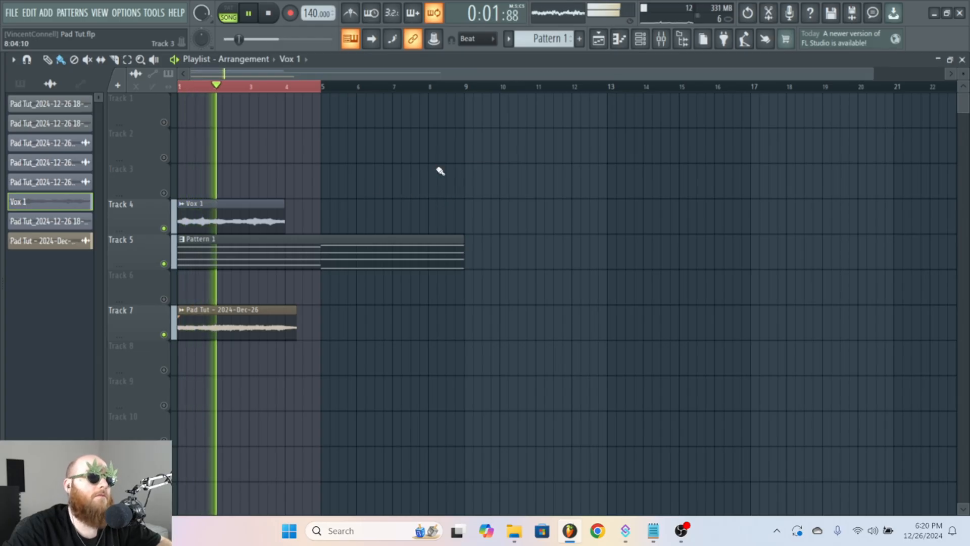
double_click(253, 329)
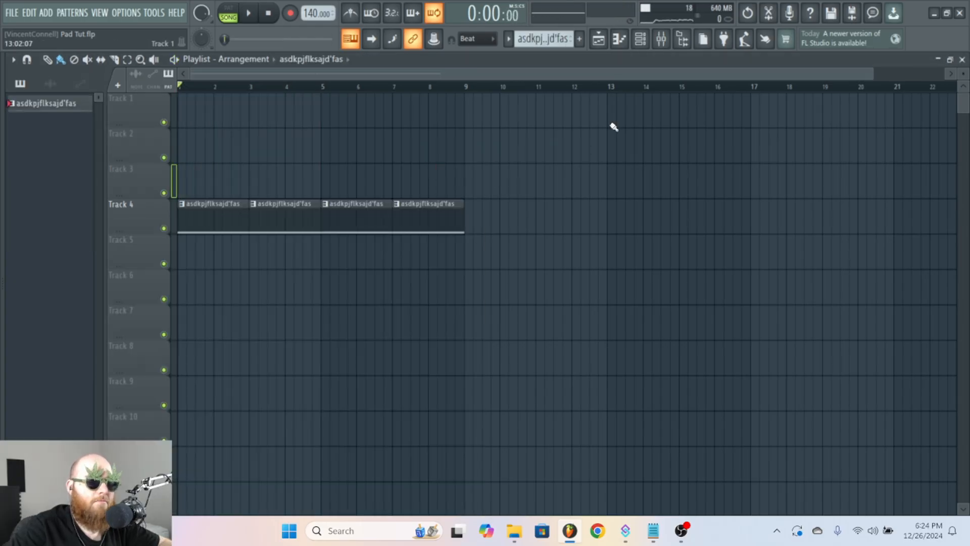